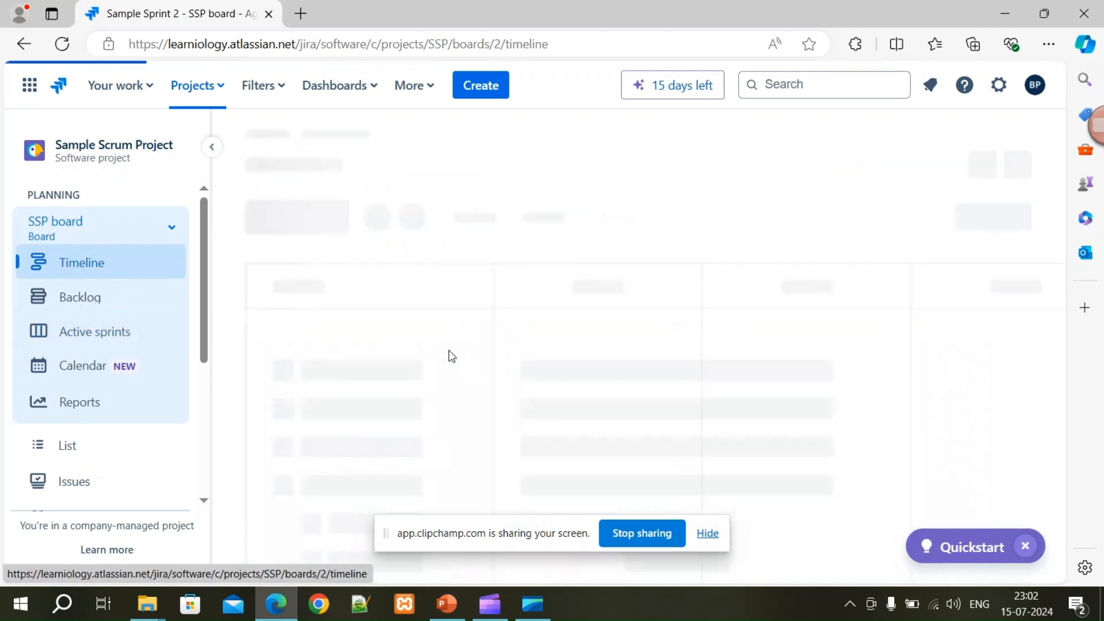
- Open the SSP board's backlog and filter its issues to Version 2.0
{"action": "left_click", "coordinate": [82, 305]}
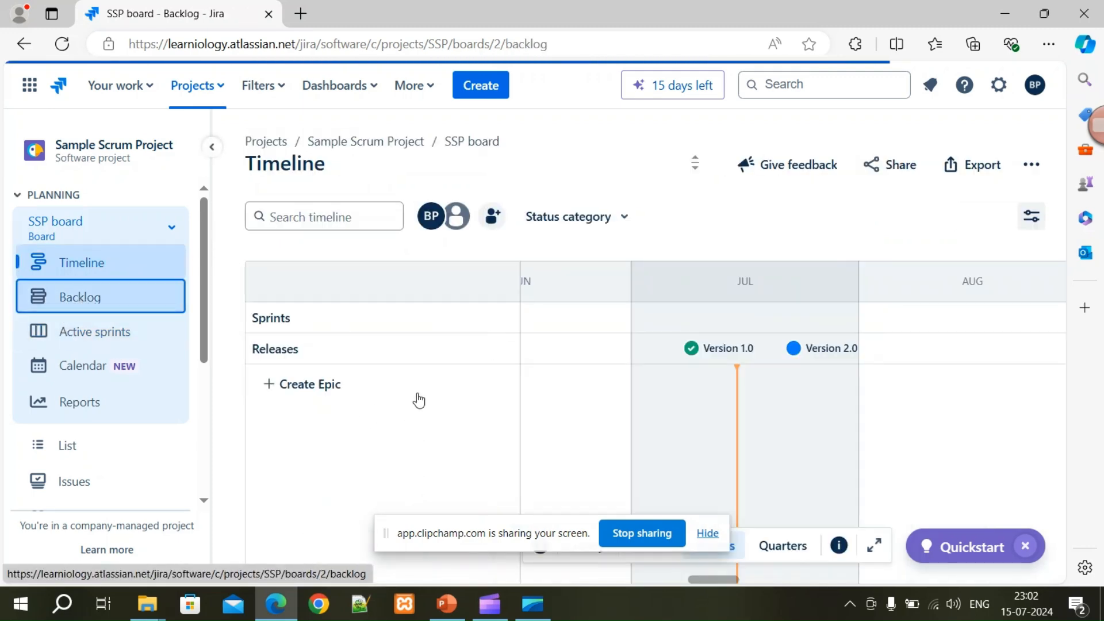
{"action": "scroll", "coordinate": [804, 347], "scroll_direction": "down", "scroll_amount": 5}
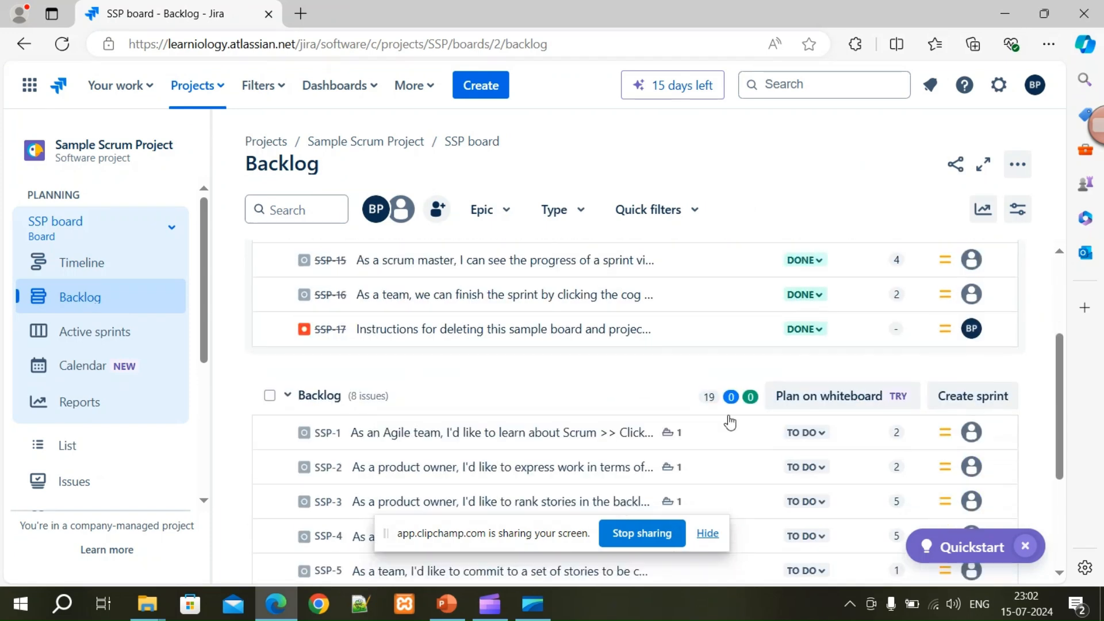
{"action": "scroll", "coordinate": [697, 465], "scroll_direction": "up", "scroll_amount": 5}
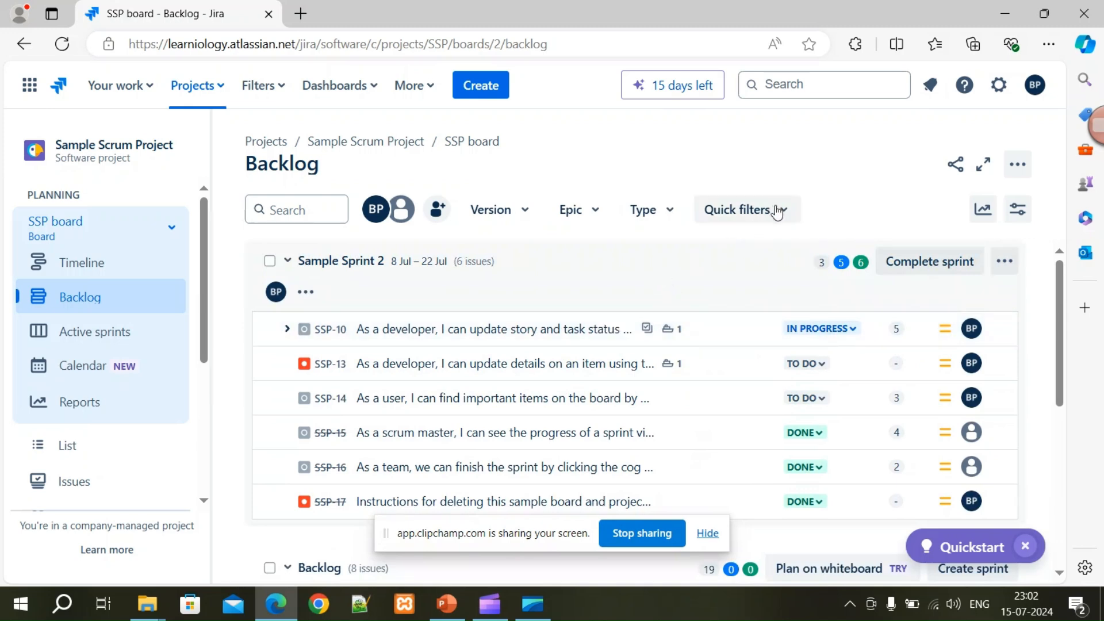
{"action": "left_click", "coordinate": [525, 213]}
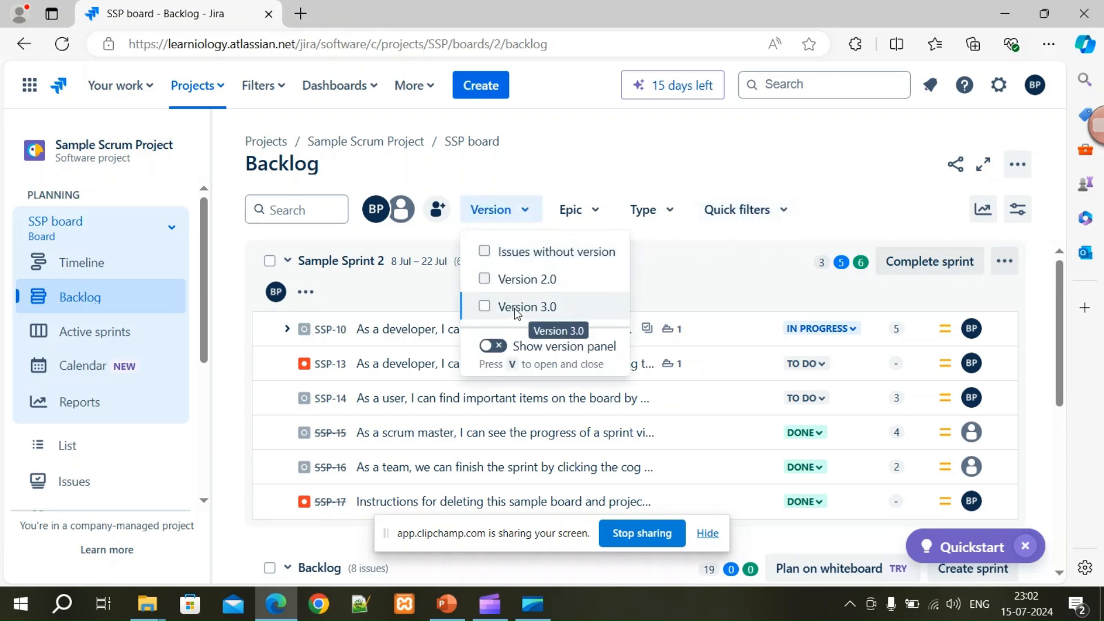
{"action": "left_click", "coordinate": [485, 280]}
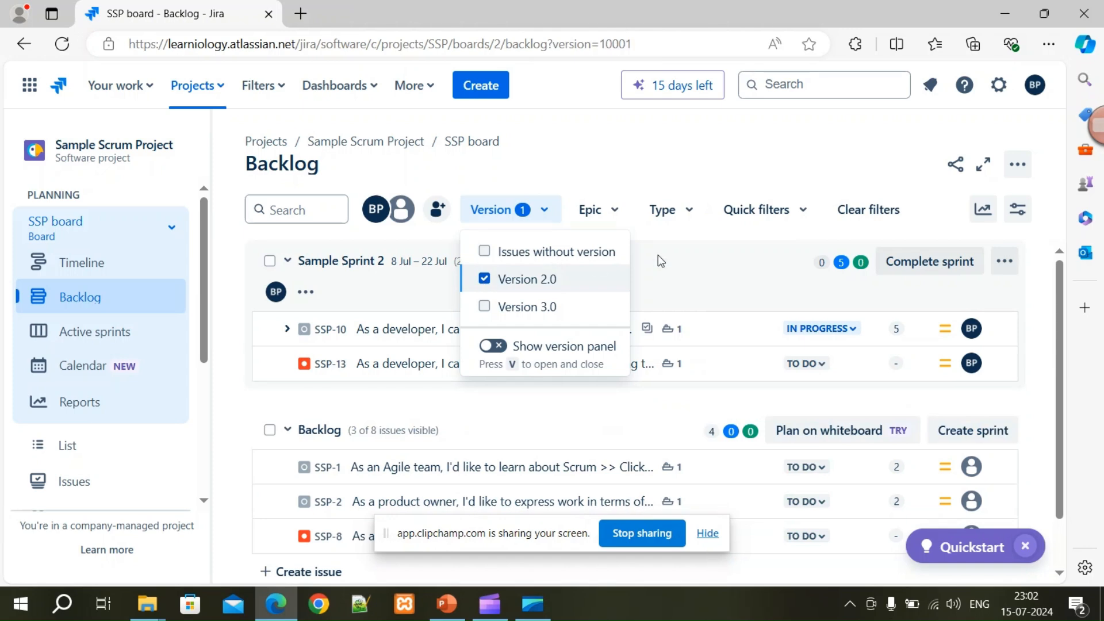
{"action": "left_click", "coordinate": [676, 262]}
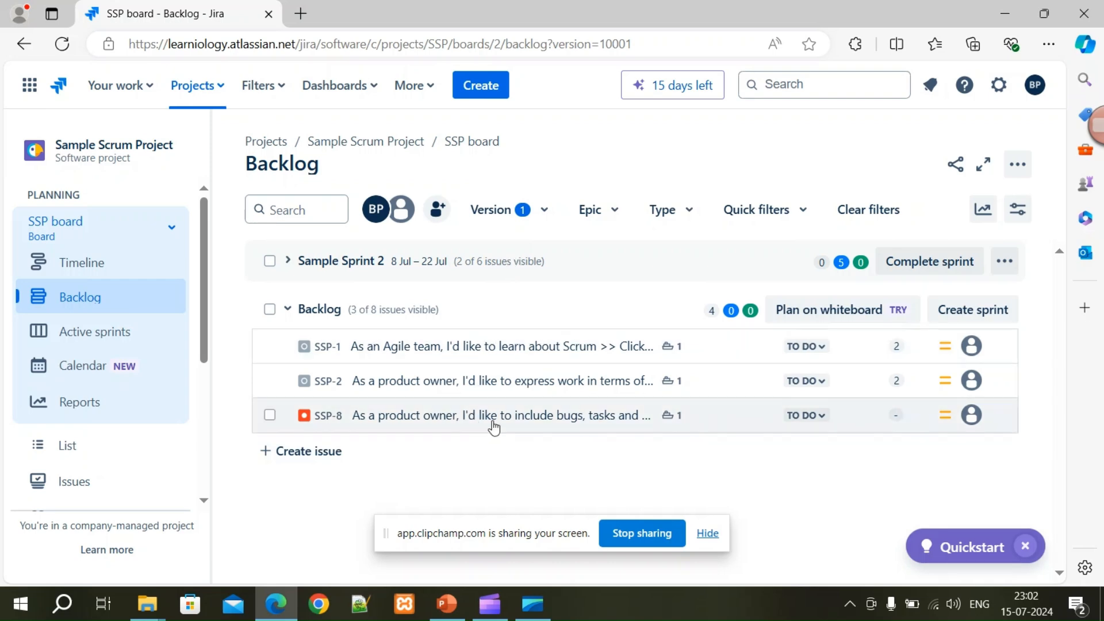
- Switch the backlog's version filter so that only Version 3.0 is selected
{"action": "left_click", "coordinate": [545, 210]}
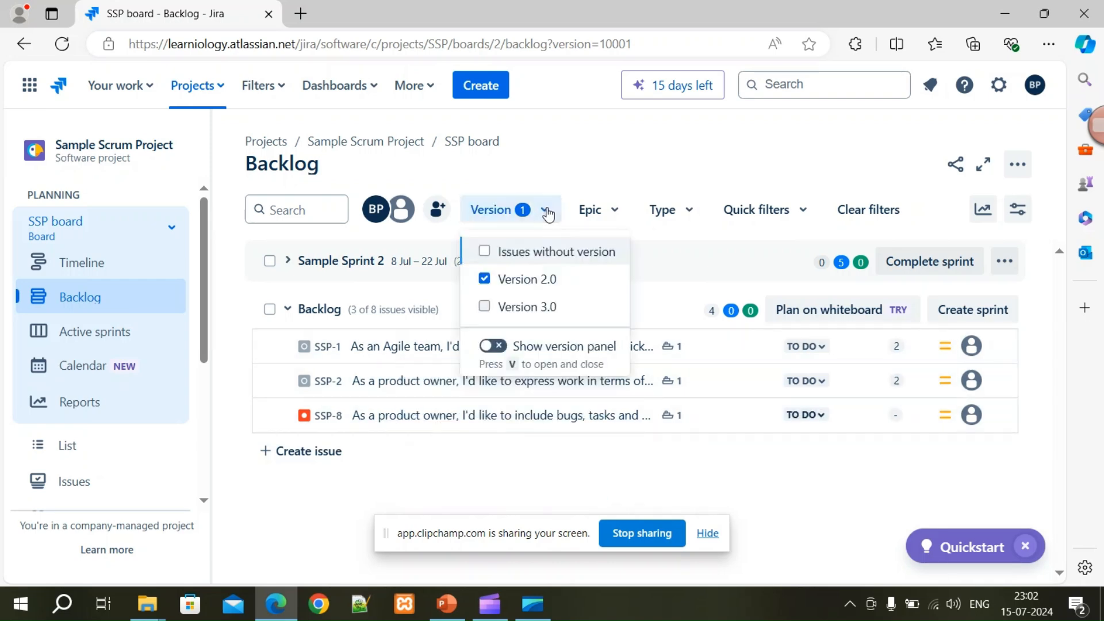
{"action": "left_click", "coordinate": [487, 306]}
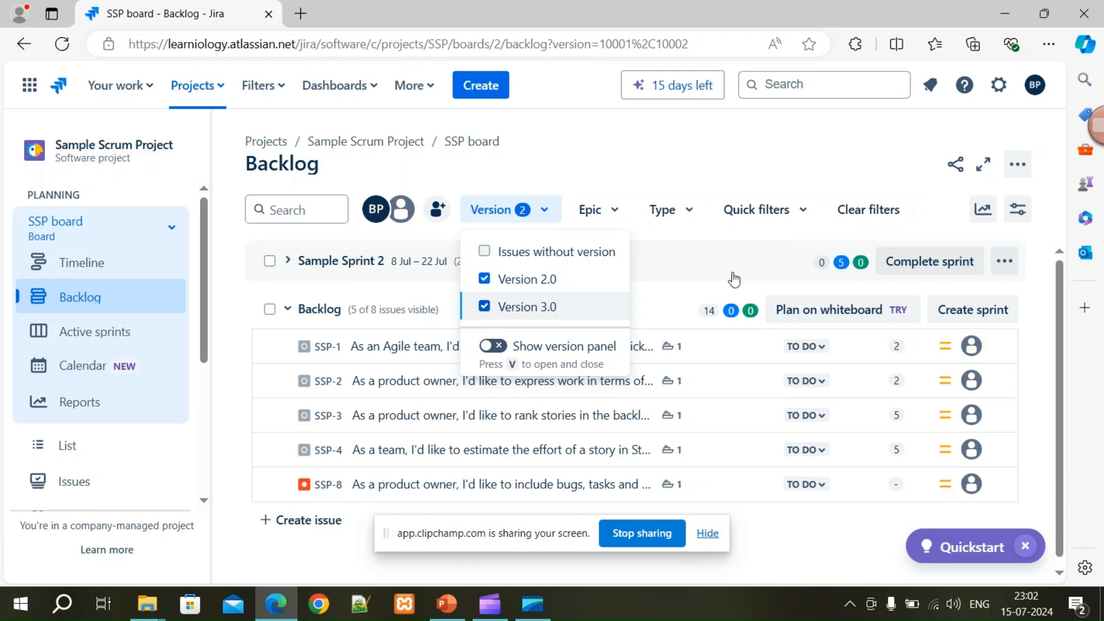
{"action": "left_click", "coordinate": [524, 279]}
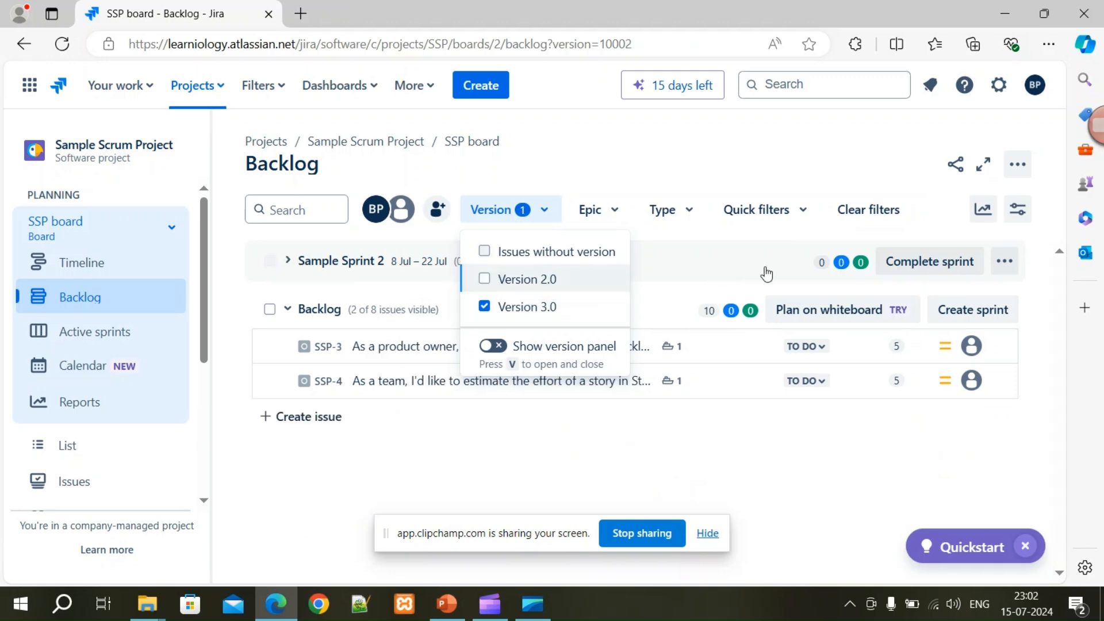
- Restrict the backlog to issues without a version by replacing the Version 3.0 selection
{"action": "left_click", "coordinate": [484, 252]}
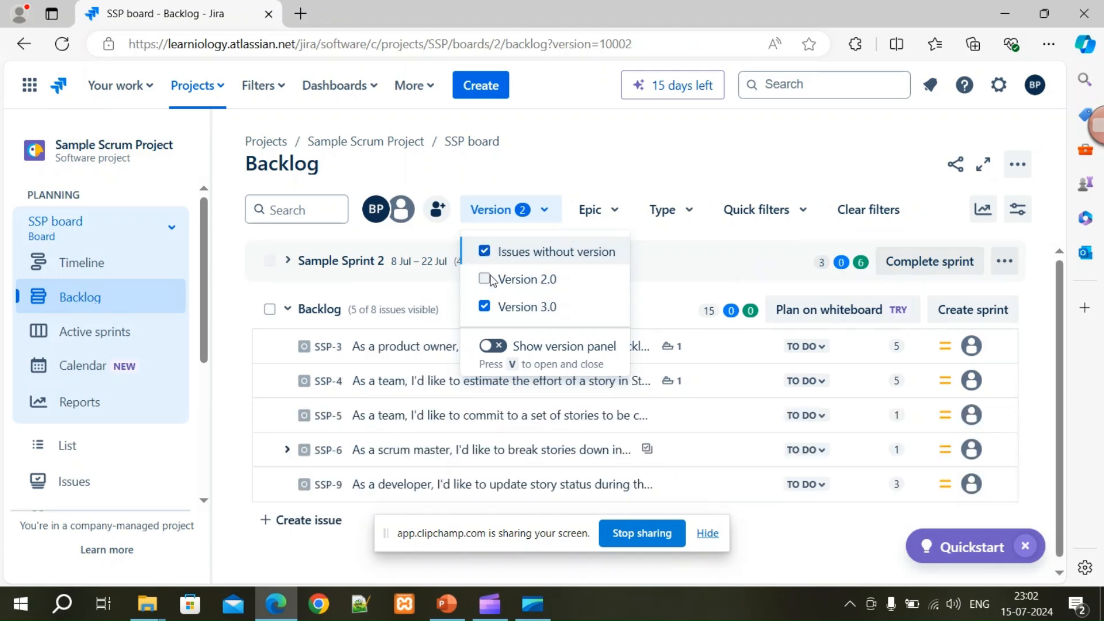
{"action": "left_click", "coordinate": [483, 308]}
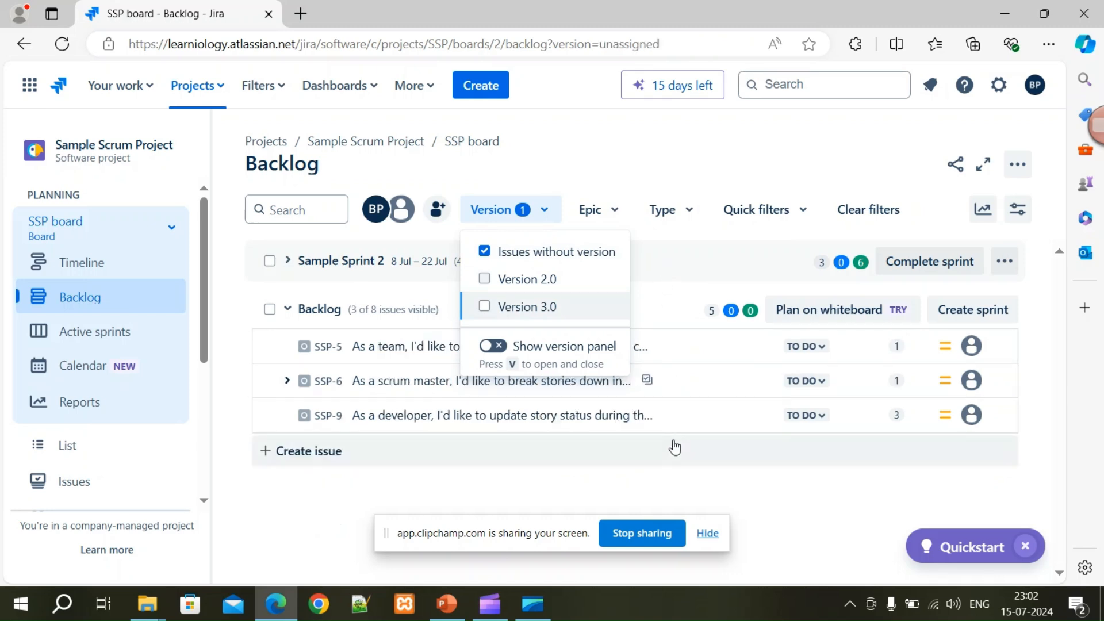
{"action": "left_click", "coordinate": [616, 479]}
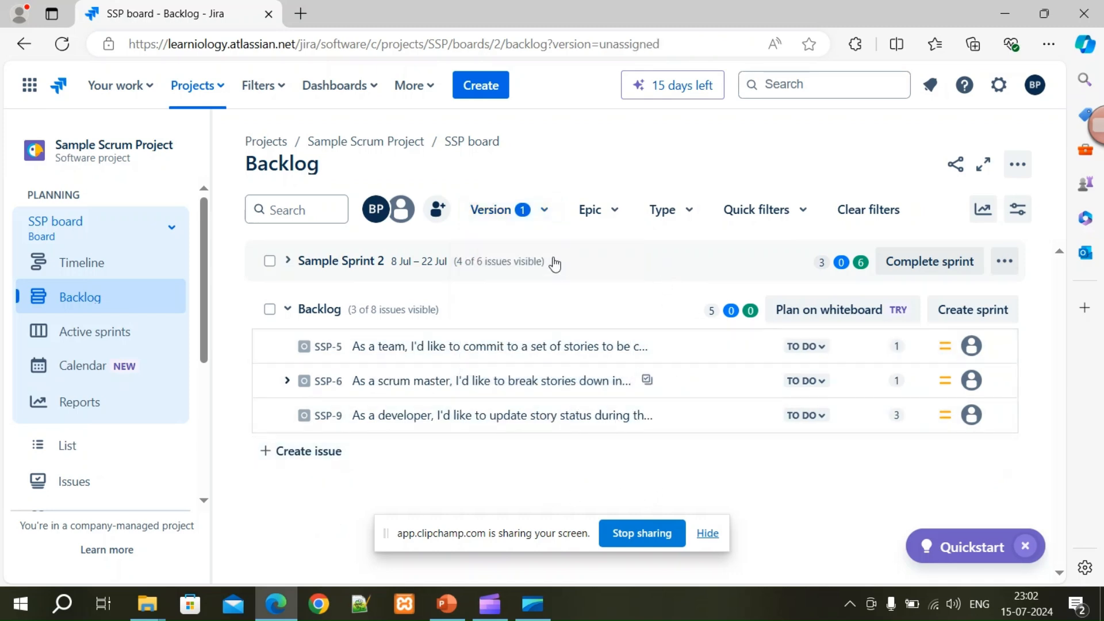
- Clear the backlog's version filter and view the Epic filter options
{"action": "left_click", "coordinate": [543, 211]}
{"action": "left_click", "coordinate": [501, 258]}
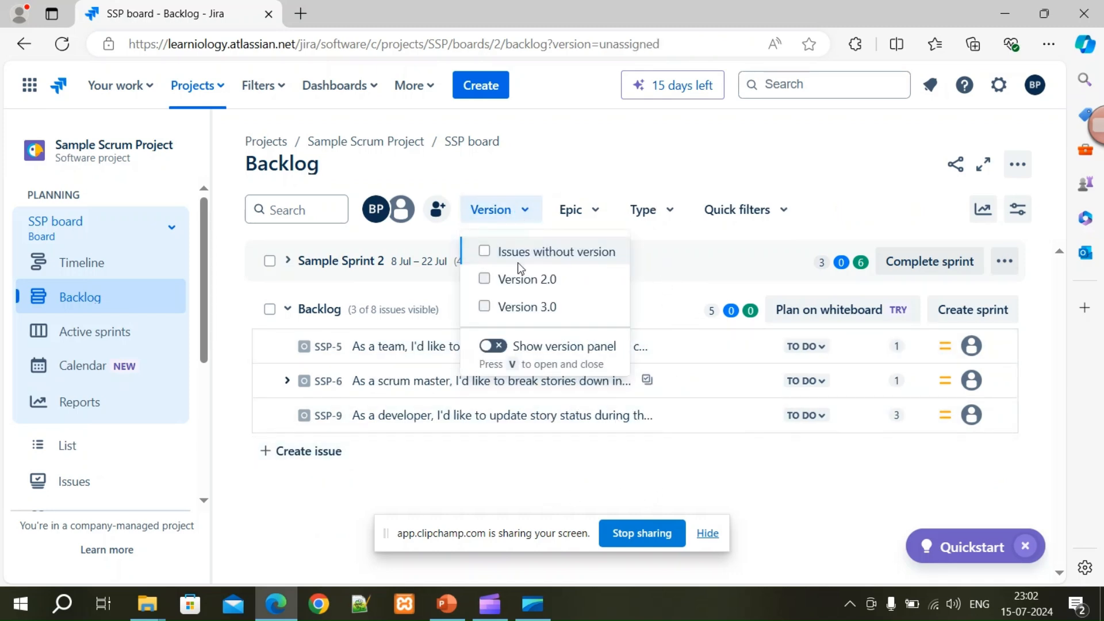
{"action": "left_click", "coordinate": [598, 211]}
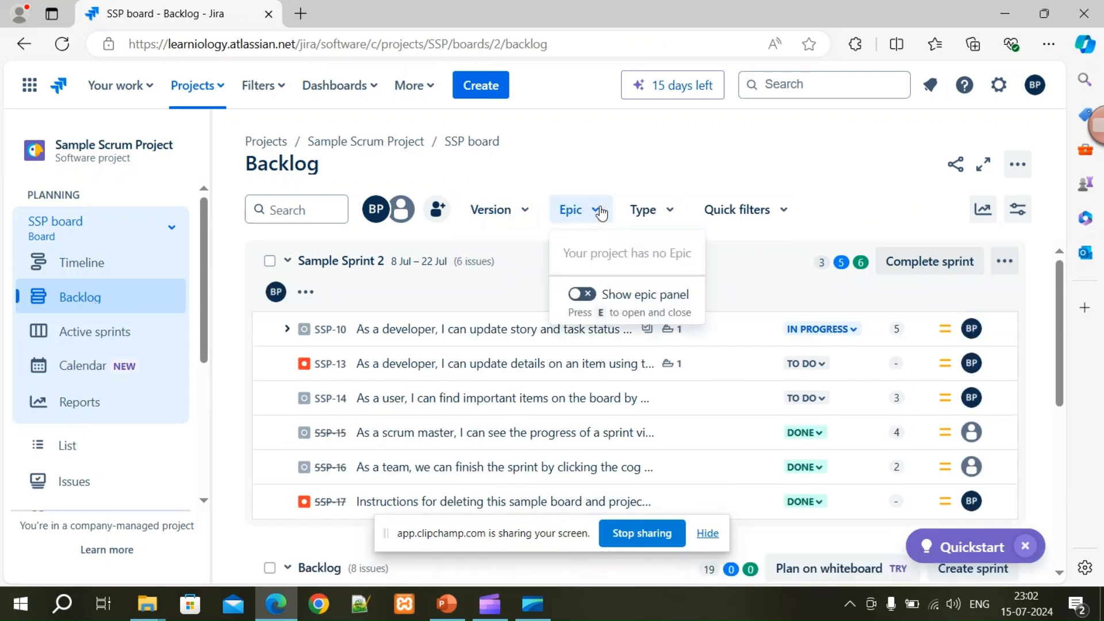
- Filter the backlog by Bug alone and by Story alone, clearing each type selection again
{"action": "left_click", "coordinate": [673, 213]}
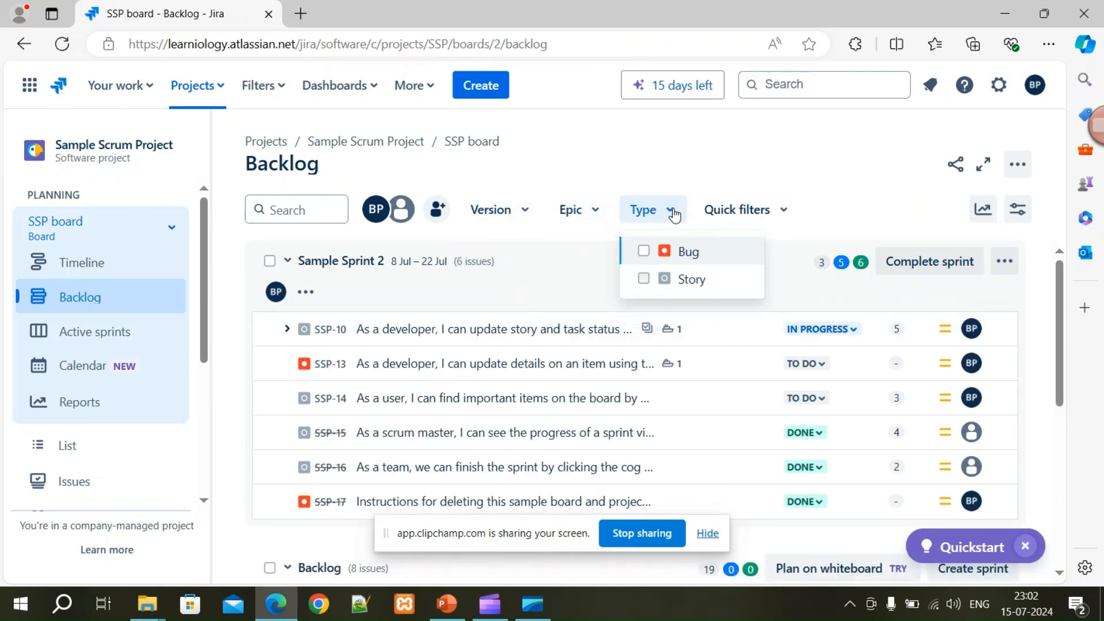
{"action": "left_click", "coordinate": [644, 251]}
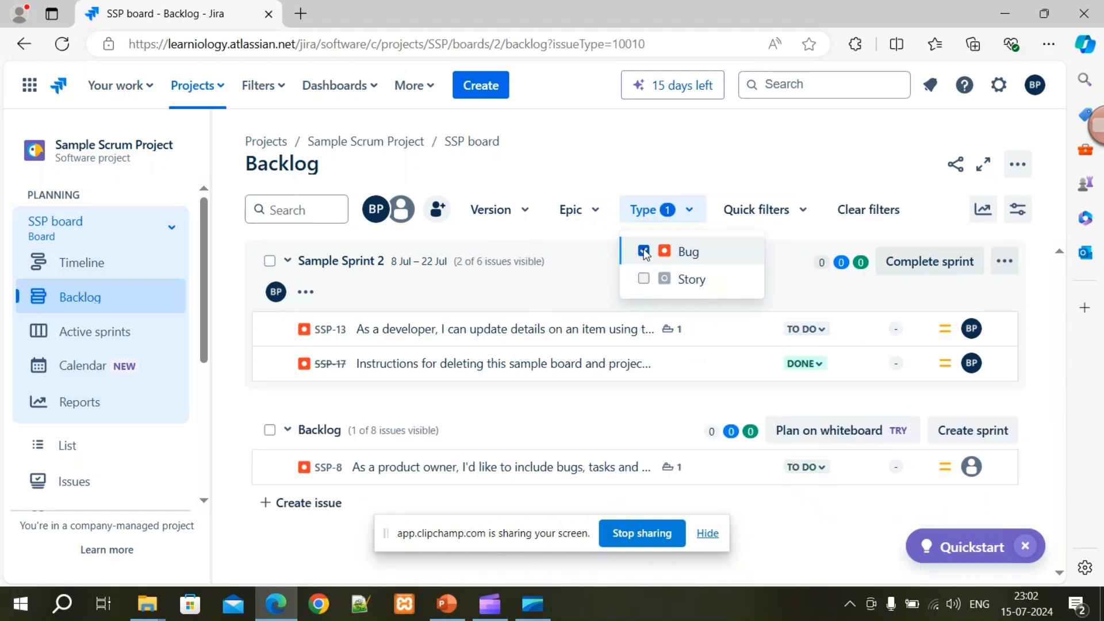
{"action": "left_click", "coordinate": [645, 253]}
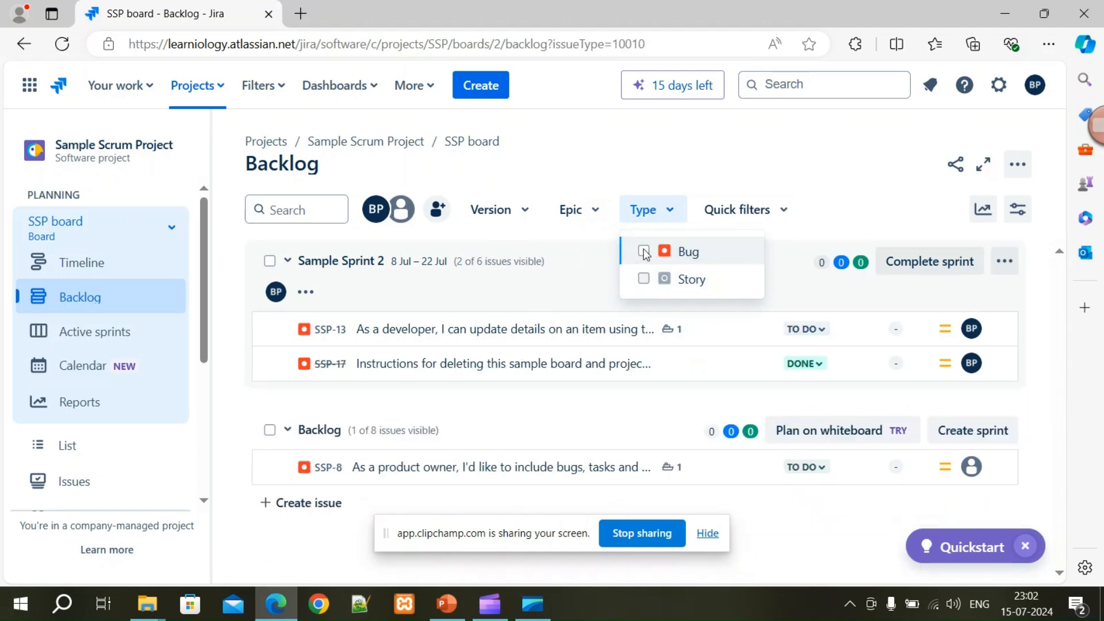
{"action": "left_click", "coordinate": [645, 280]}
{"action": "left_click", "coordinate": [645, 279]}
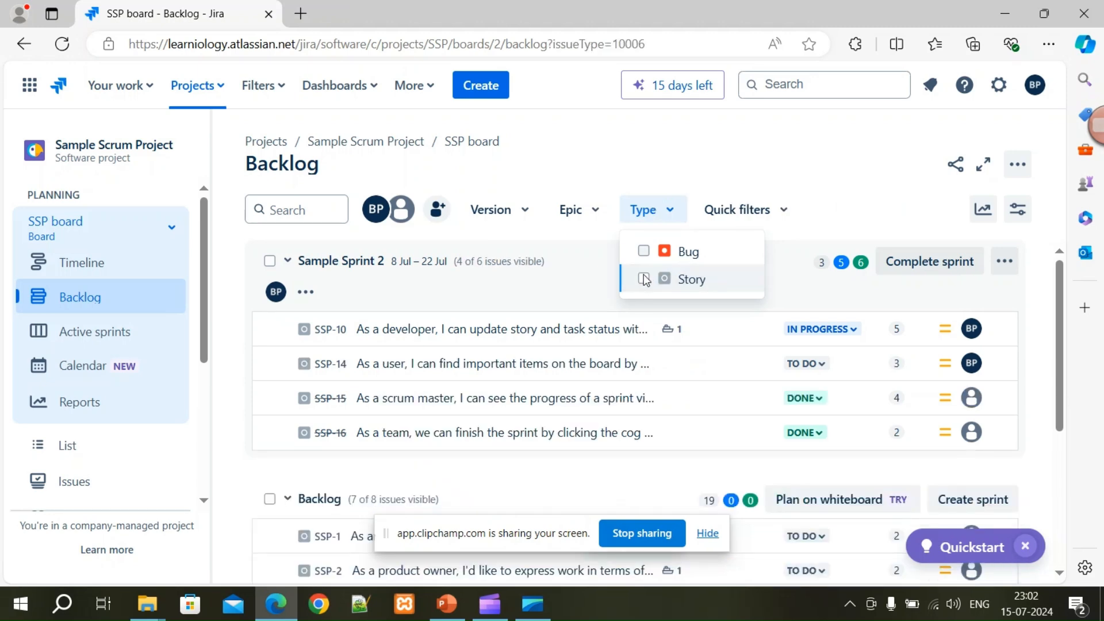
- View the quick filter options available for the backlog
{"action": "left_click", "coordinate": [783, 211]}
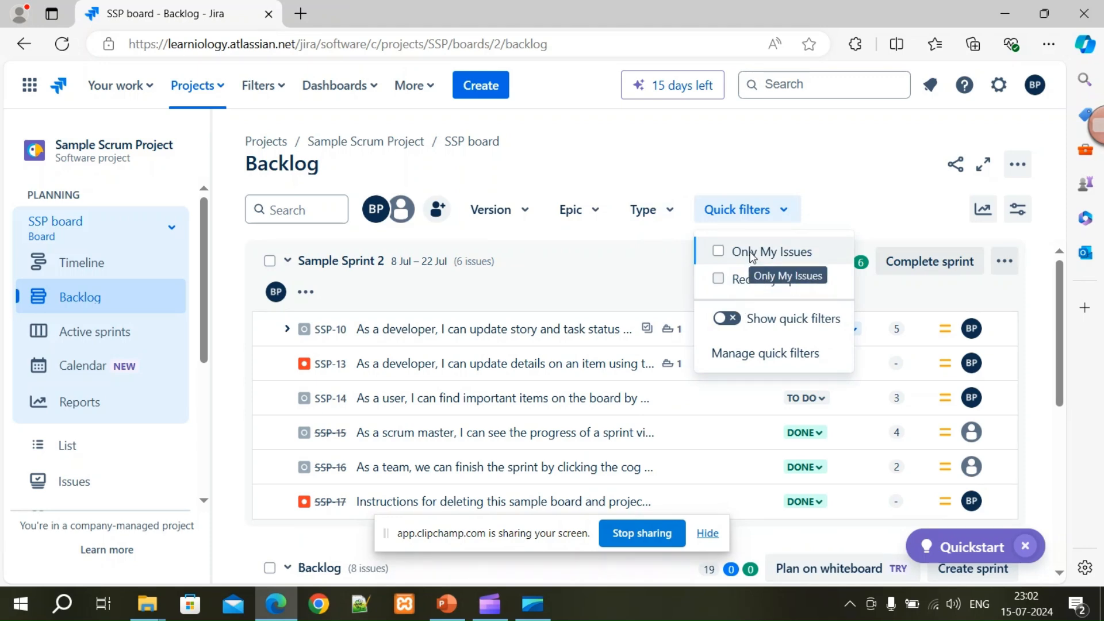
{"action": "left_click", "coordinate": [637, 262]}
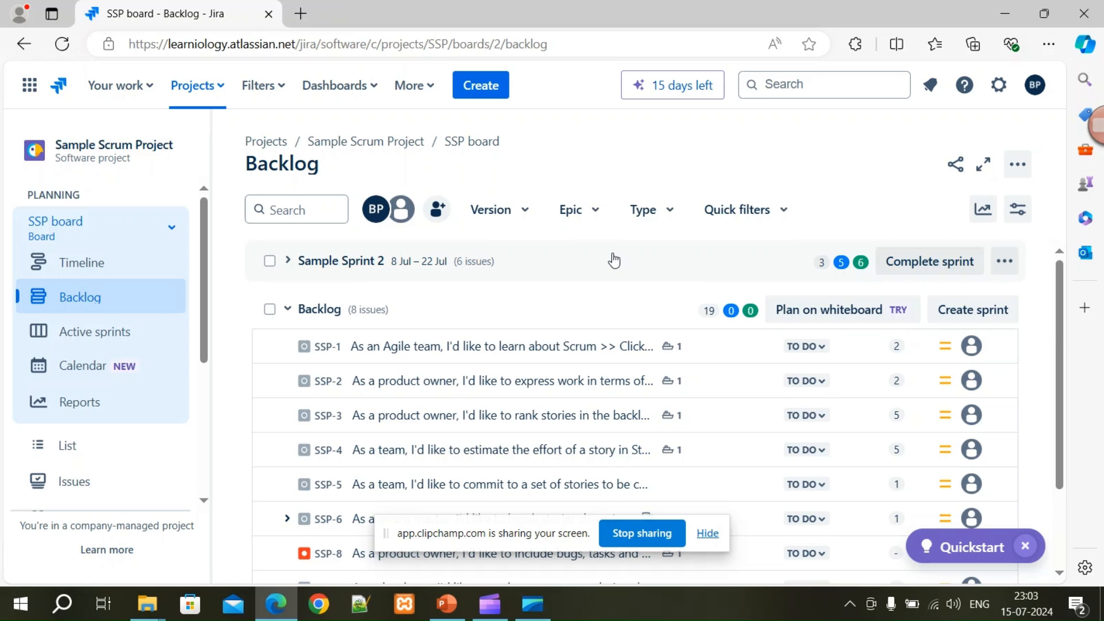
- Open the search of all issues and look through the issue list and the details of SSP-9
{"action": "left_click", "coordinate": [283, 88]}
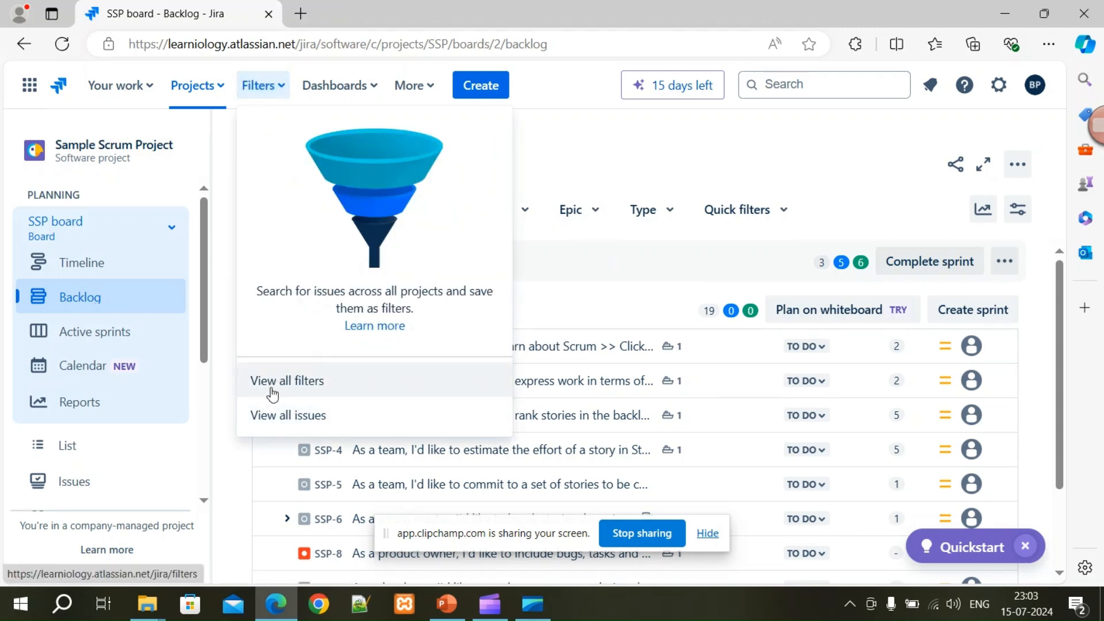
{"action": "left_click", "coordinate": [265, 418]}
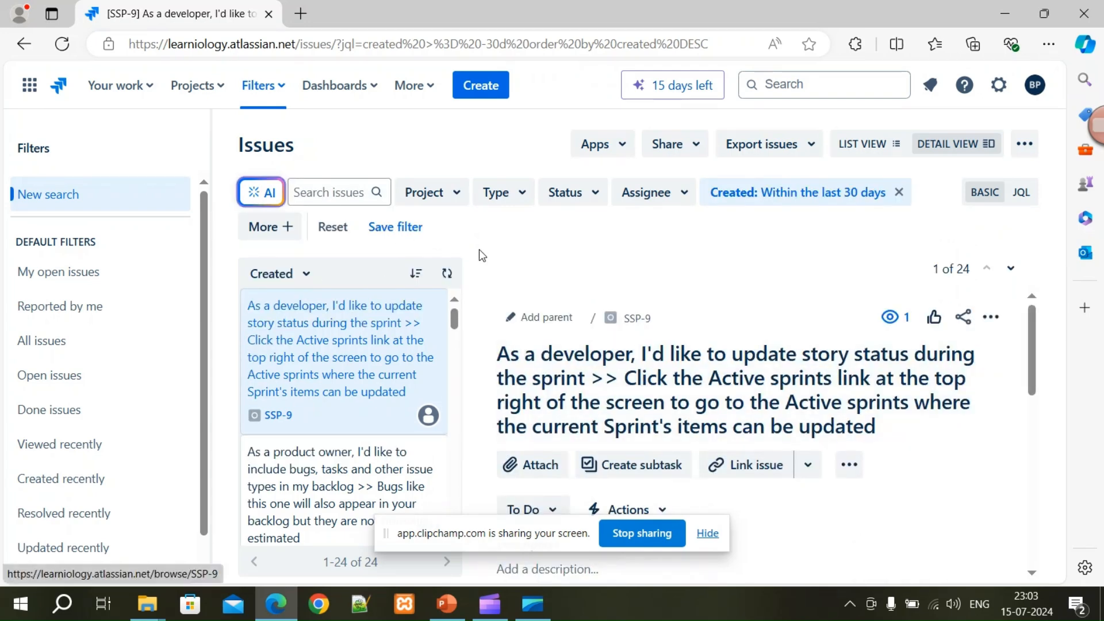
{"action": "scroll", "coordinate": [855, 503], "scroll_direction": "down", "scroll_amount": 2}
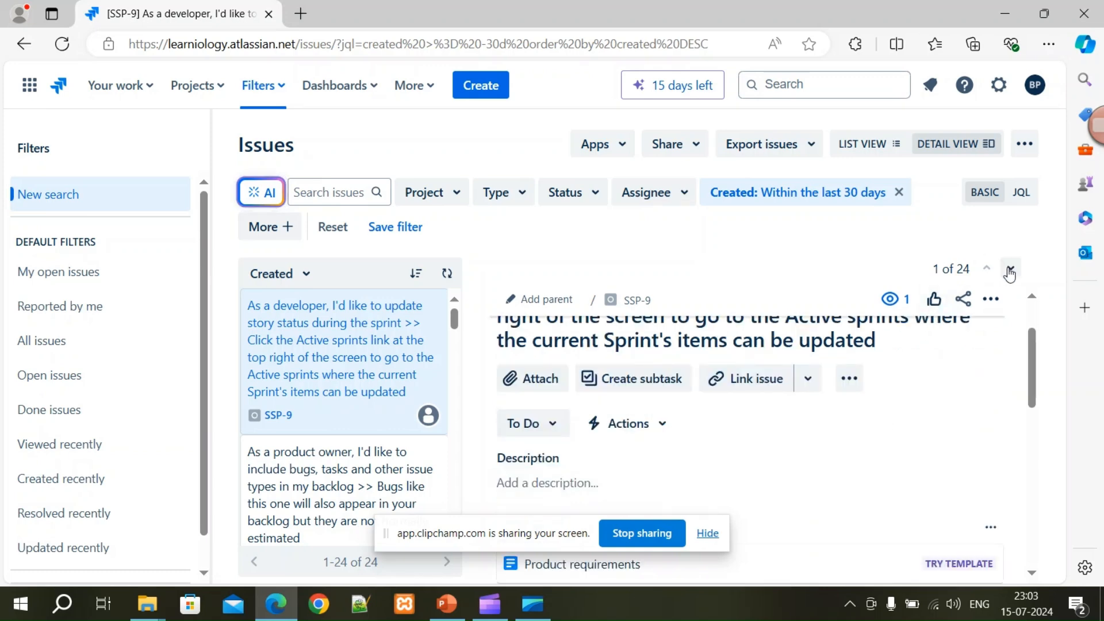
{"action": "scroll", "coordinate": [322, 480], "scroll_direction": "down", "scroll_amount": 10}
{"action": "scroll", "coordinate": [322, 480], "scroll_direction": "down", "scroll_amount": 8}
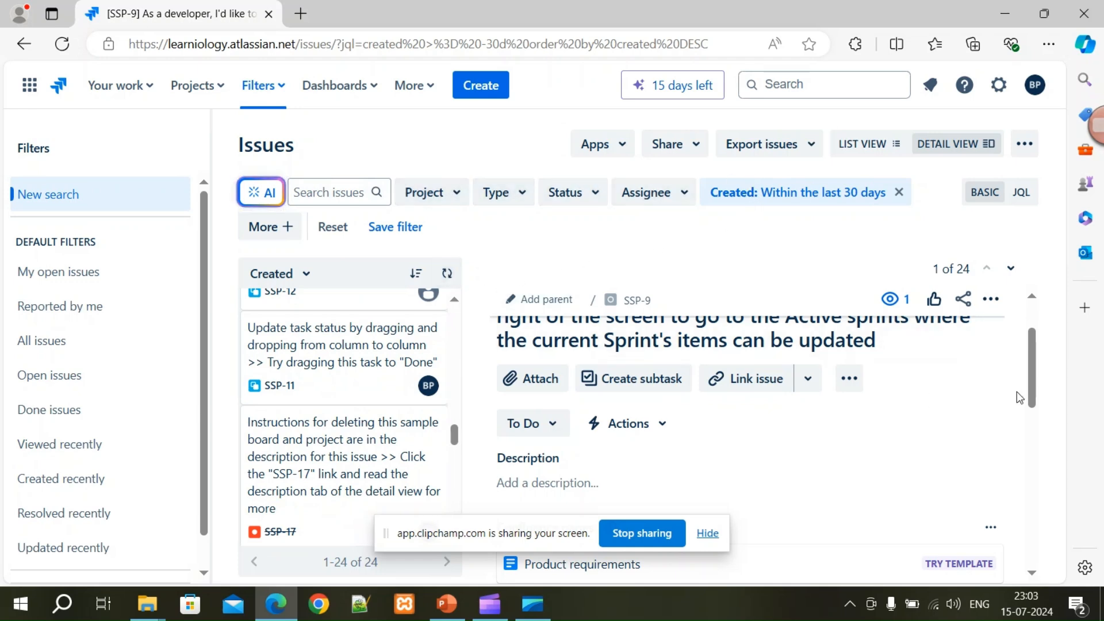
{"action": "left_click_drag", "start_coordinate": [1030, 388], "coordinate": [1037, 309]}
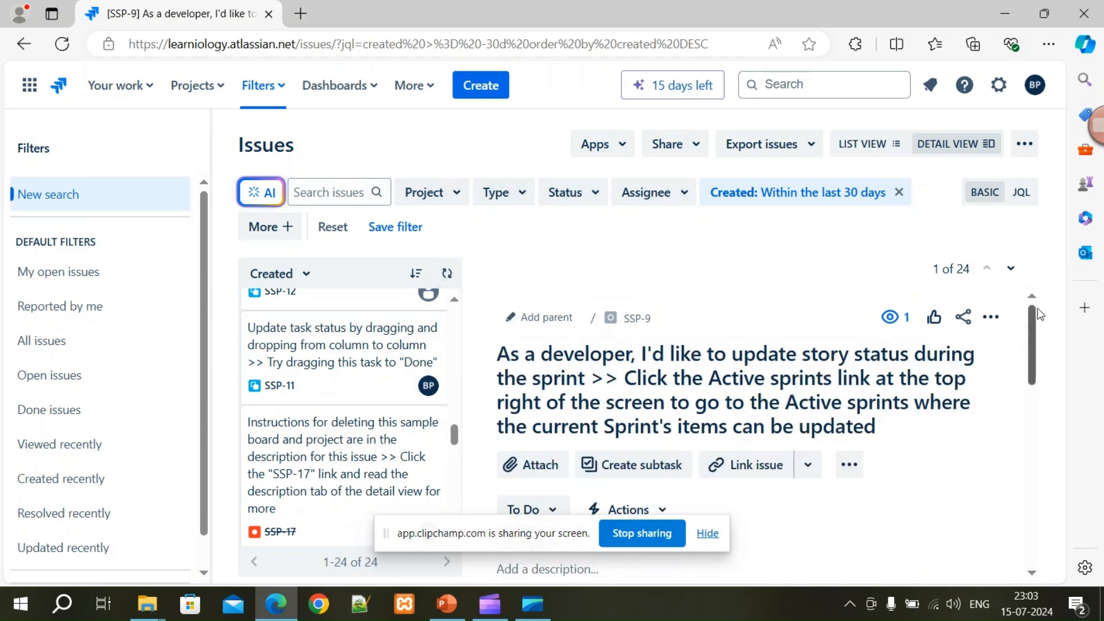
- Limit the issue search to the Sample Scrum Project
{"action": "left_click", "coordinate": [459, 200]}
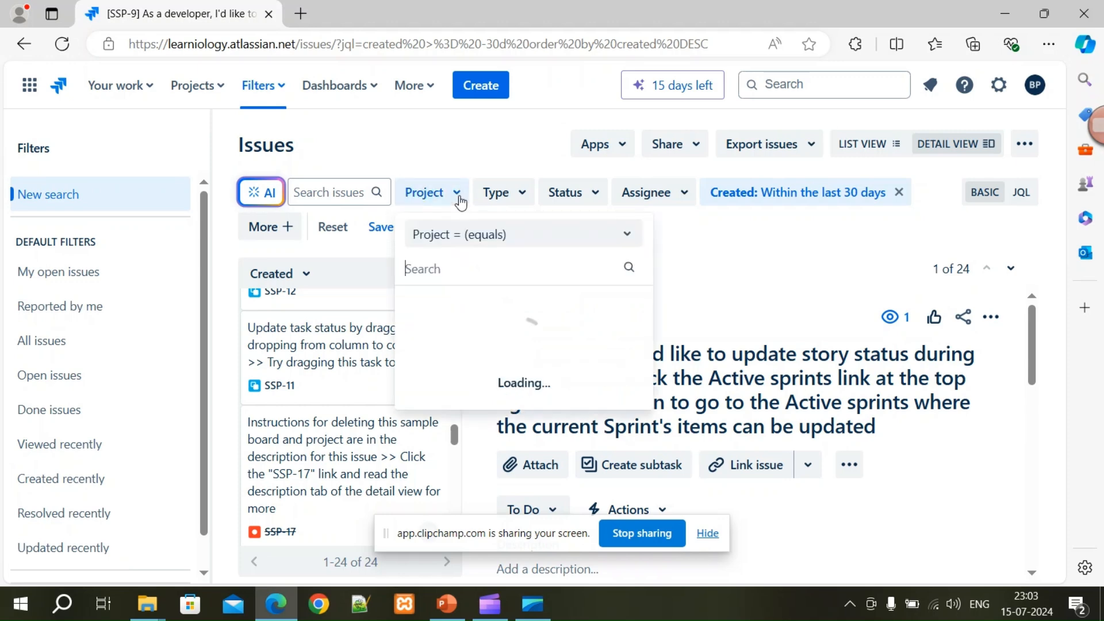
{"action": "left_click", "coordinate": [411, 330]}
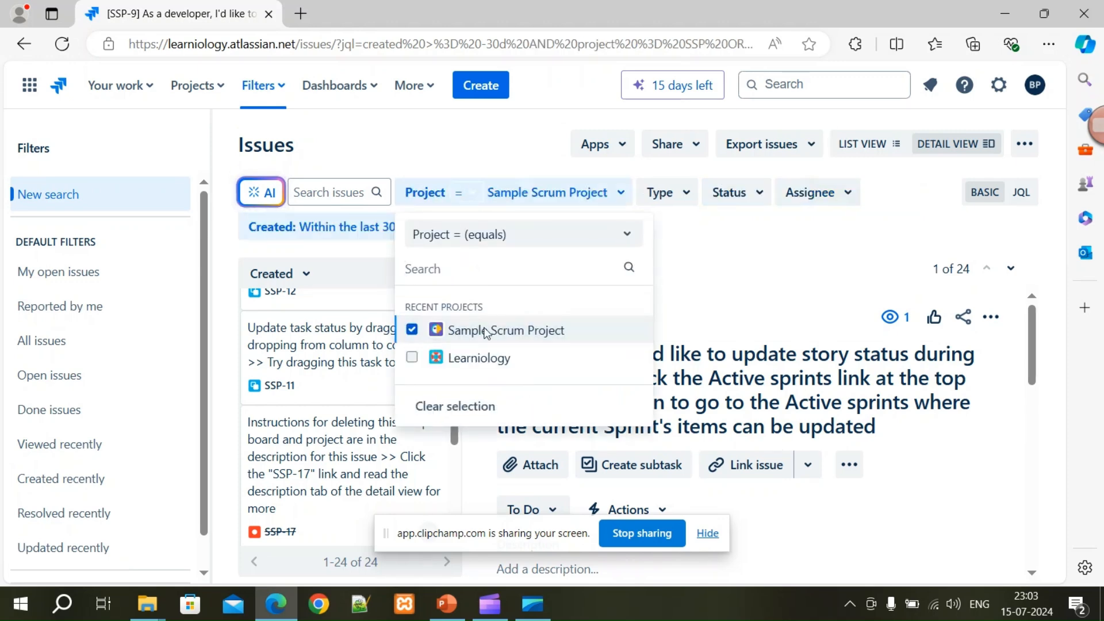
{"action": "left_click", "coordinate": [716, 241]}
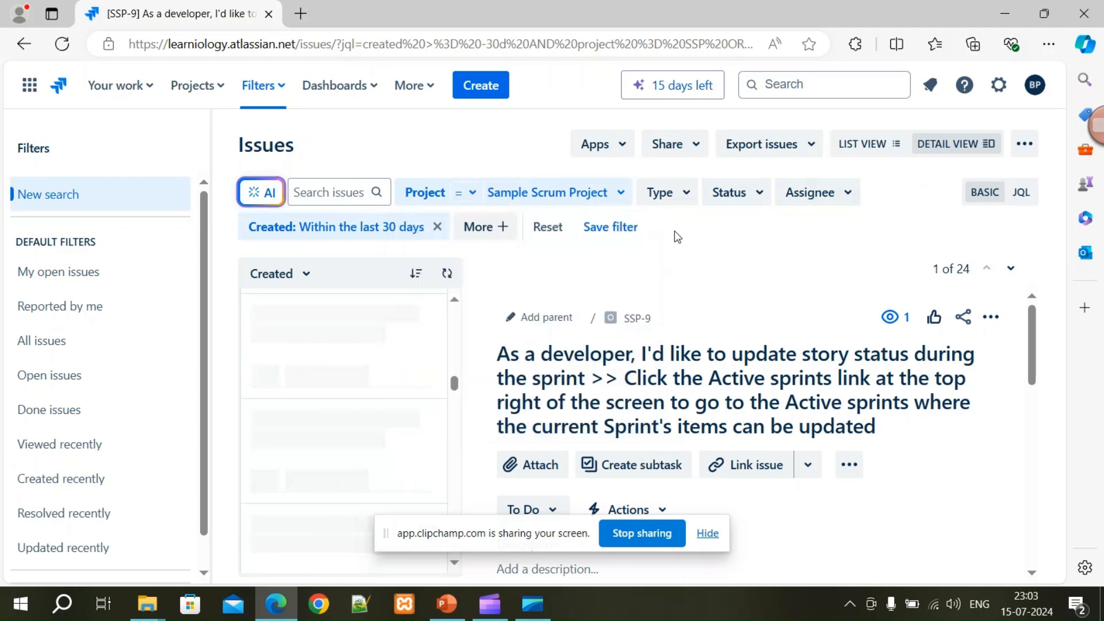
- Add a type filter to the issue search so that it covers only bugs
{"action": "left_click", "coordinate": [686, 195]}
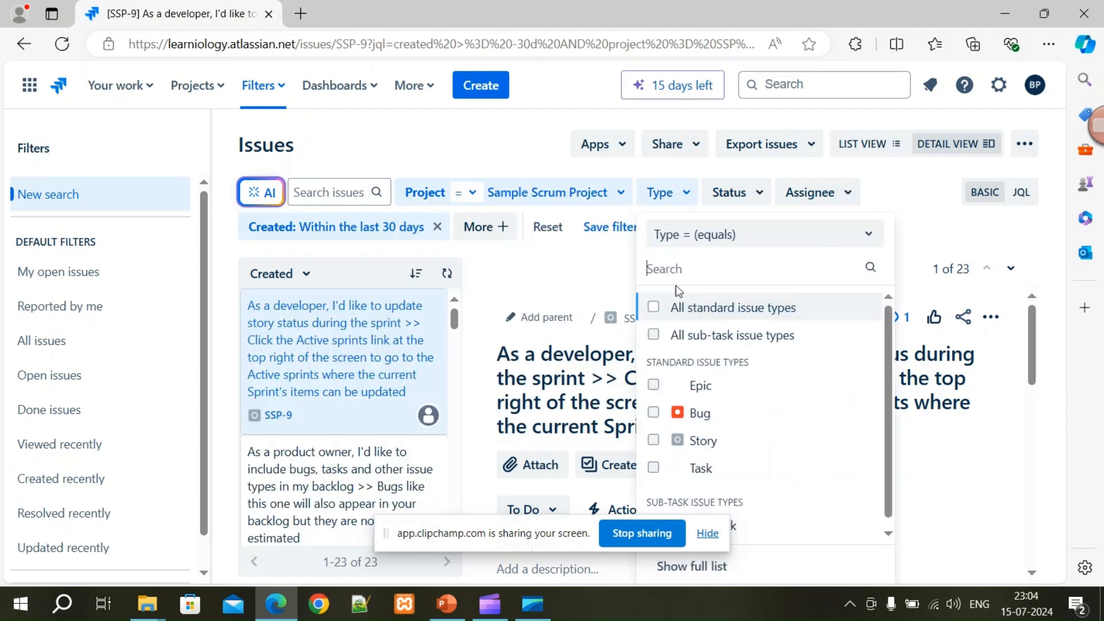
{"action": "left_click", "coordinate": [654, 414]}
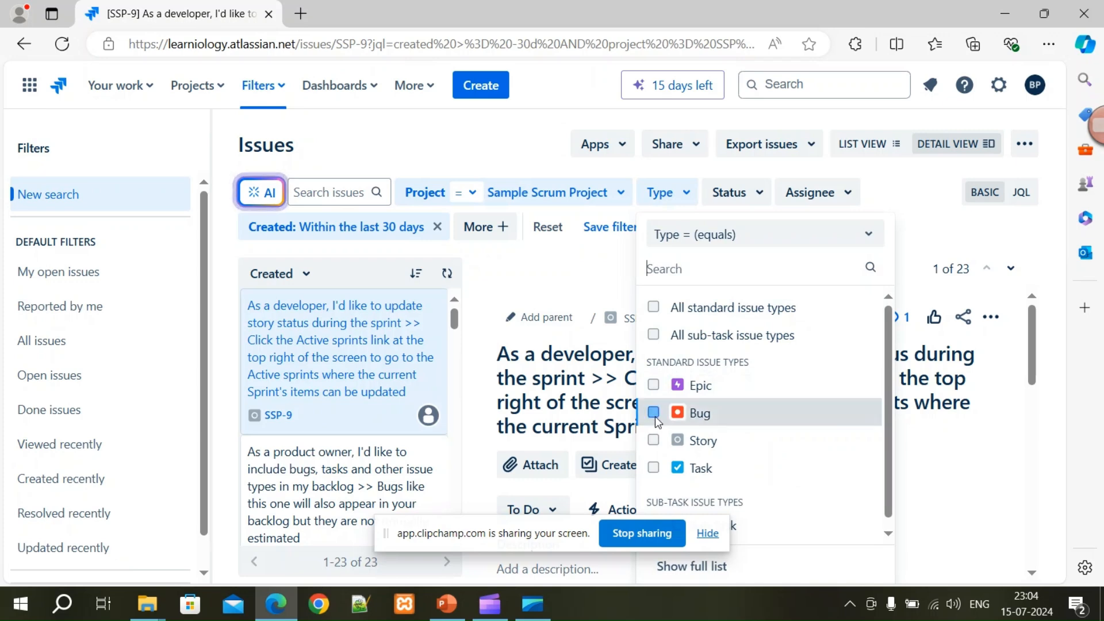
{"action": "left_click", "coordinate": [925, 225]}
- Add a status filter of In Progress to the issue search
{"action": "left_click", "coordinate": [824, 195]}
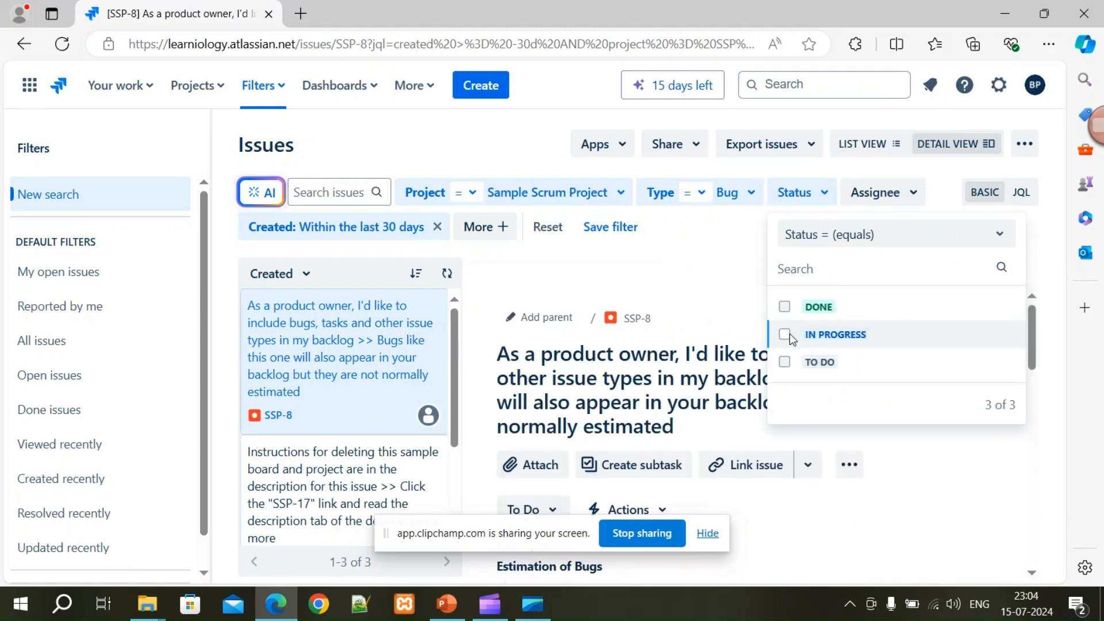
{"action": "left_click", "coordinate": [785, 335]}
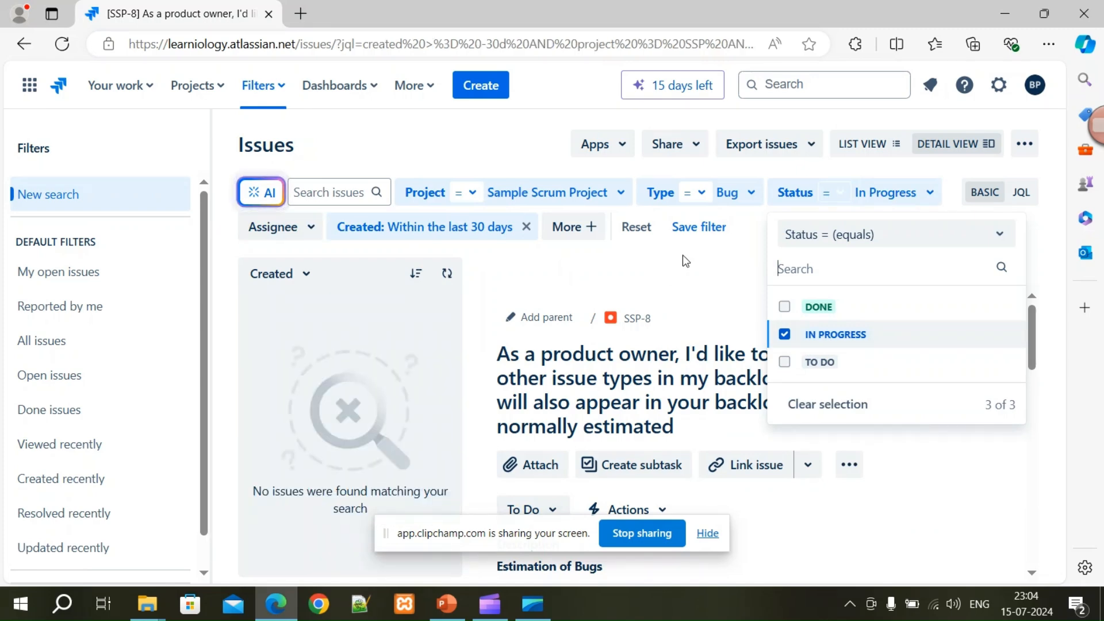
{"action": "left_click", "coordinate": [724, 246]}
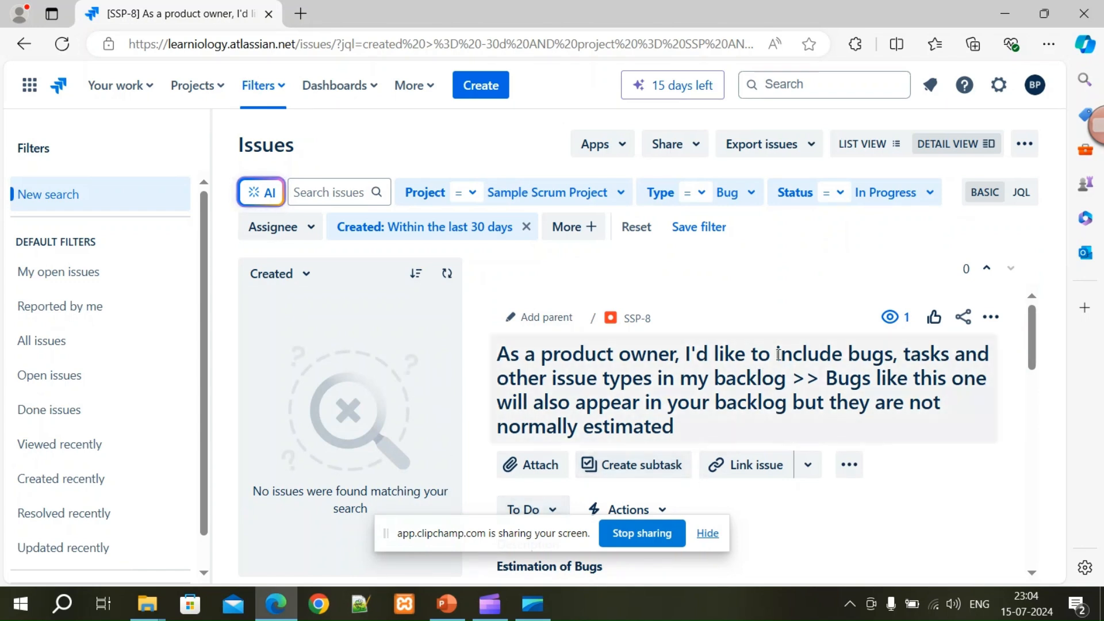
- Change the issue search's status filter so that it covers only To Do issues
{"action": "scroll", "coordinate": [902, 364], "scroll_direction": "down", "scroll_amount": 8}
{"action": "scroll", "coordinate": [562, 493], "scroll_direction": "down", "scroll_amount": 3}
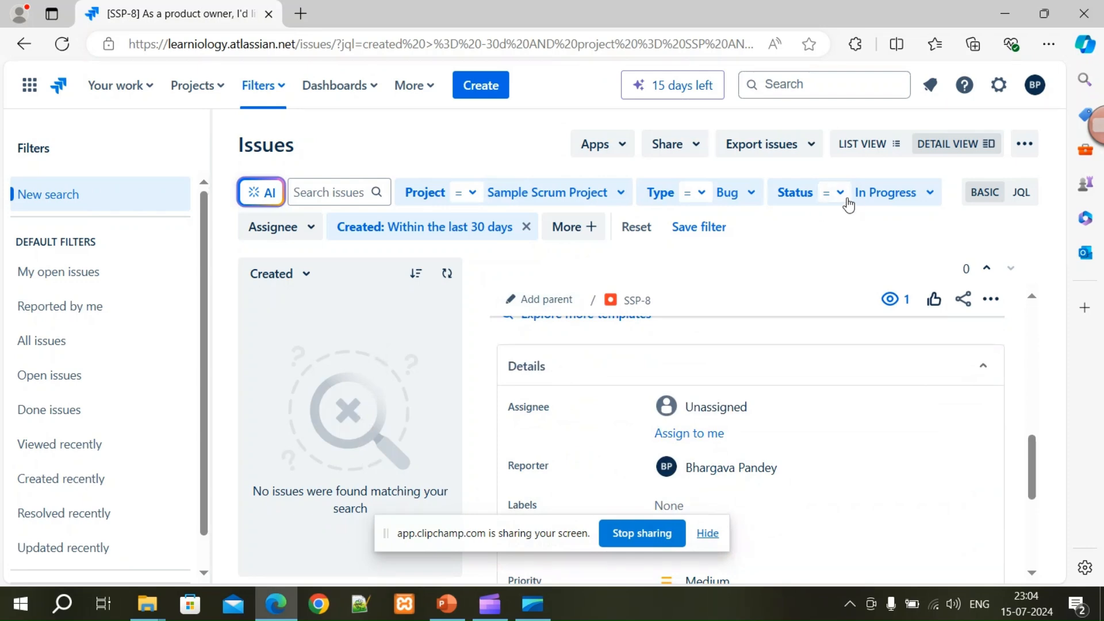
{"action": "left_click", "coordinate": [931, 196]}
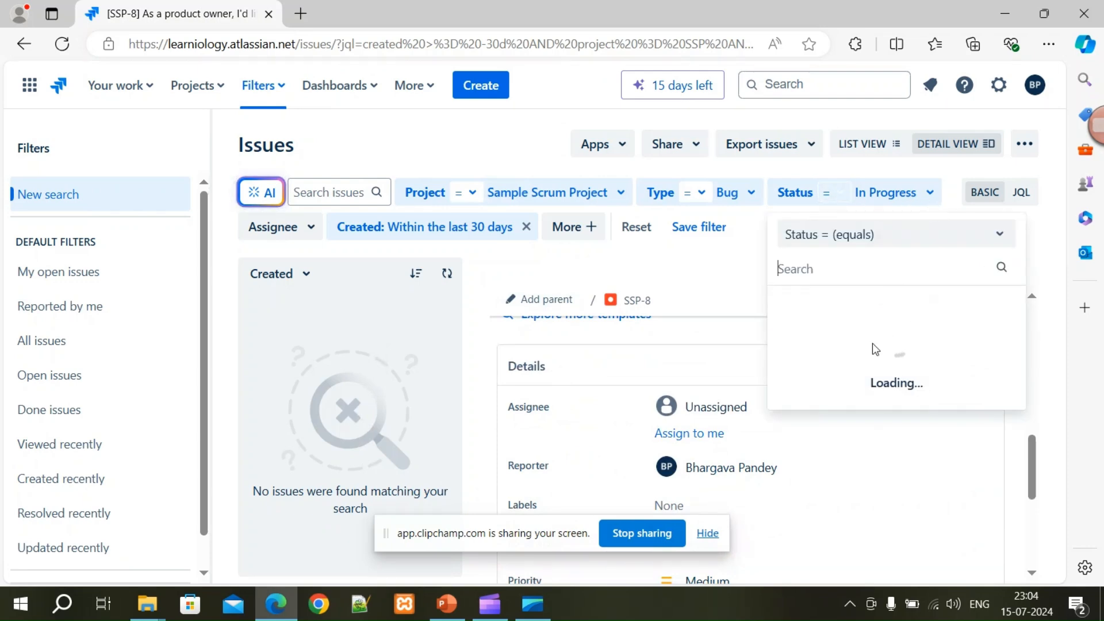
{"action": "left_click", "coordinate": [783, 308]}
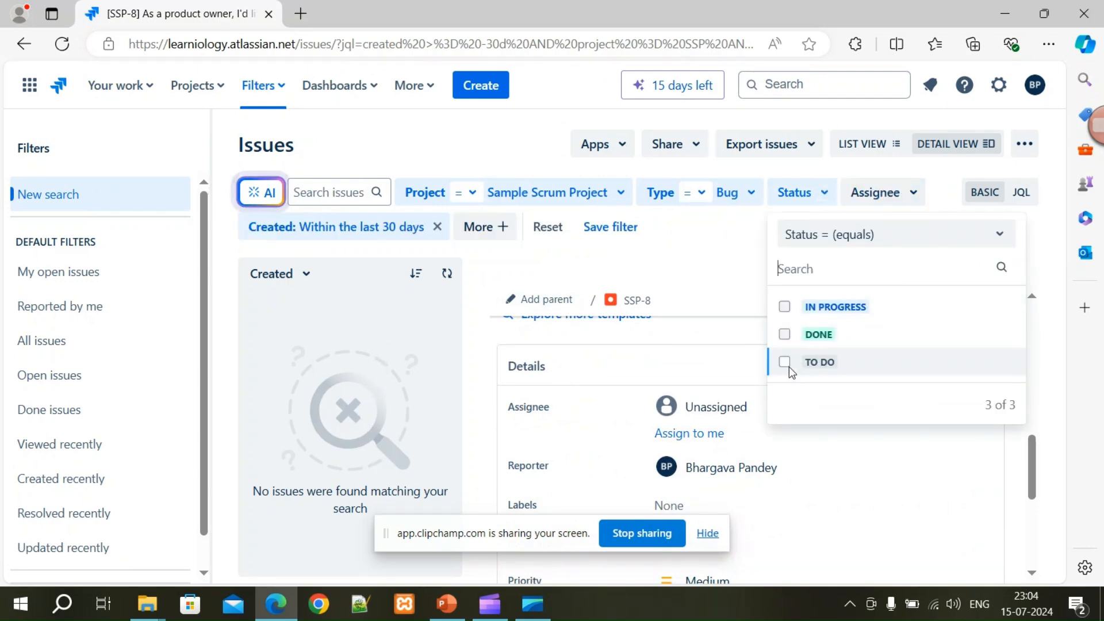
{"action": "left_click", "coordinate": [786, 361]}
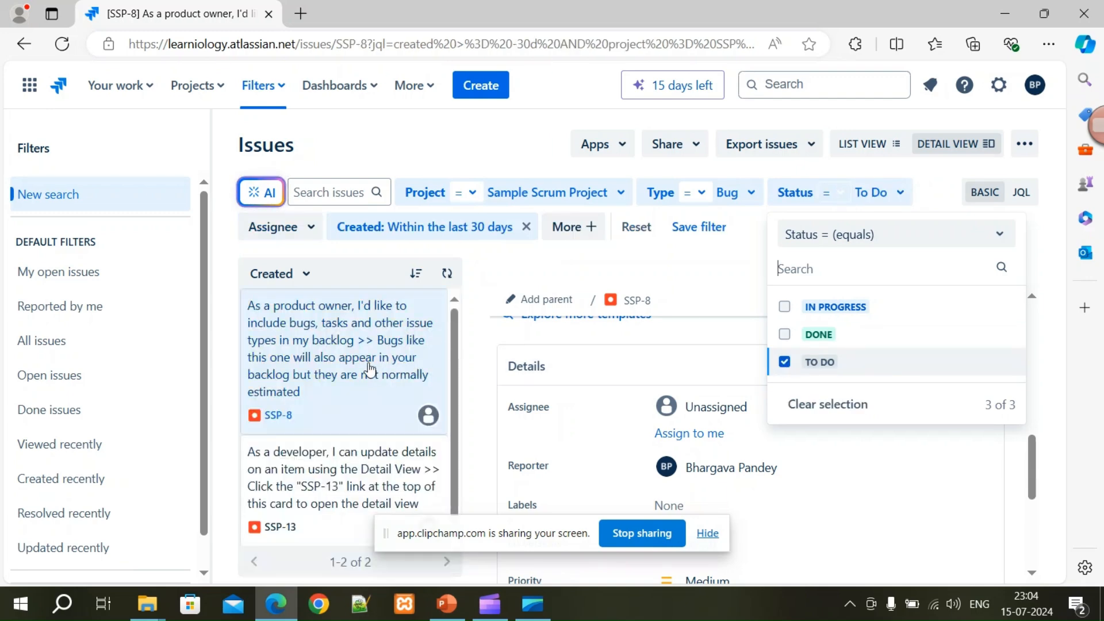
{"action": "left_click", "coordinate": [744, 268]}
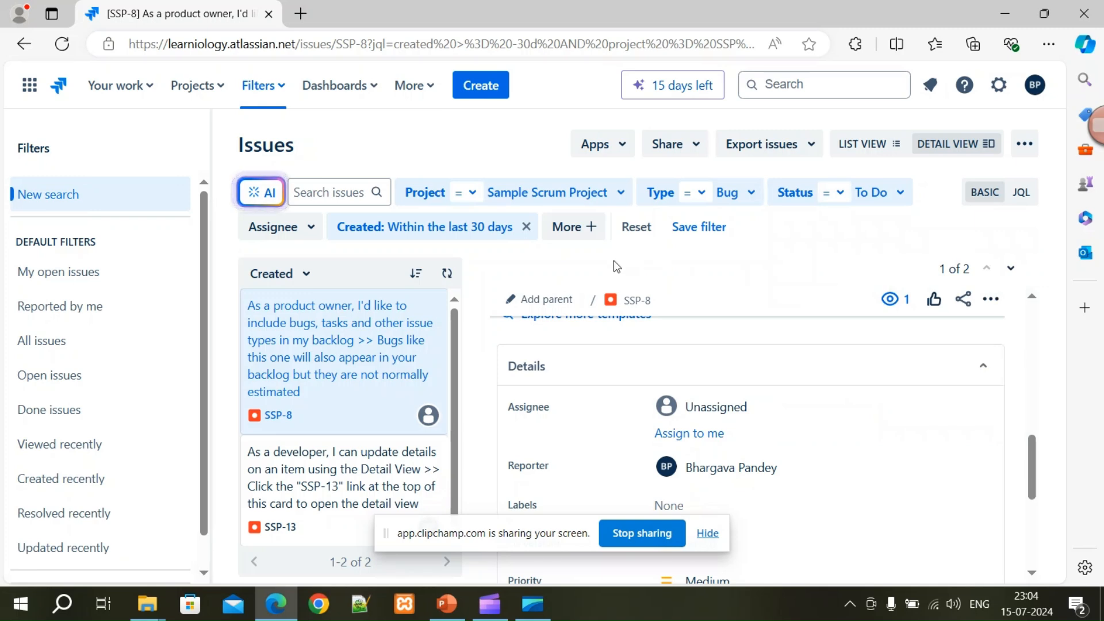
- Start saving the current issue search as a filter and name it "Filter 1"
{"action": "left_click", "coordinate": [698, 228]}
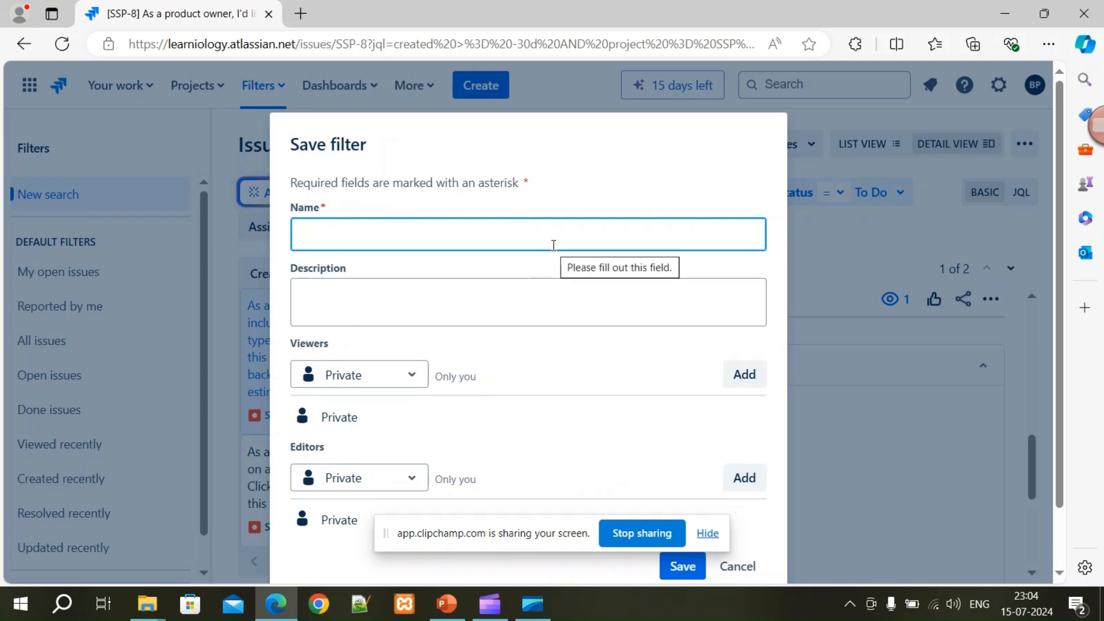
{"action": "type", "text": "Filter 1"}
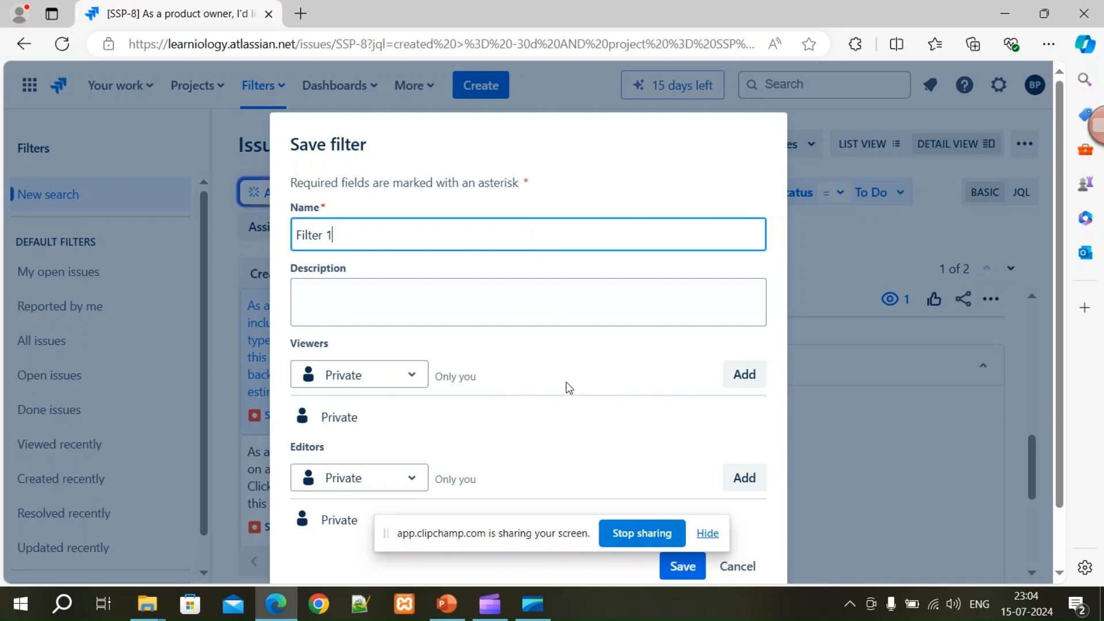
{"action": "left_click_drag", "start_coordinate": [388, 541], "coordinate": [634, 33]}
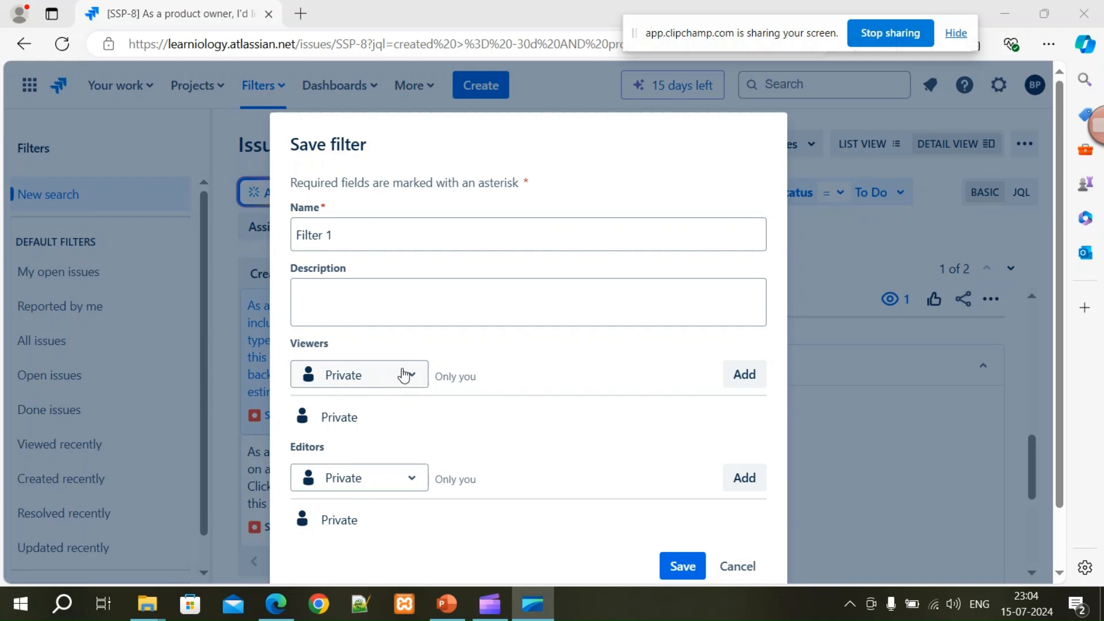
- Add the Administrators role of the Sample Scrum Project as viewers of the new filter
{"action": "left_click", "coordinate": [407, 374]}
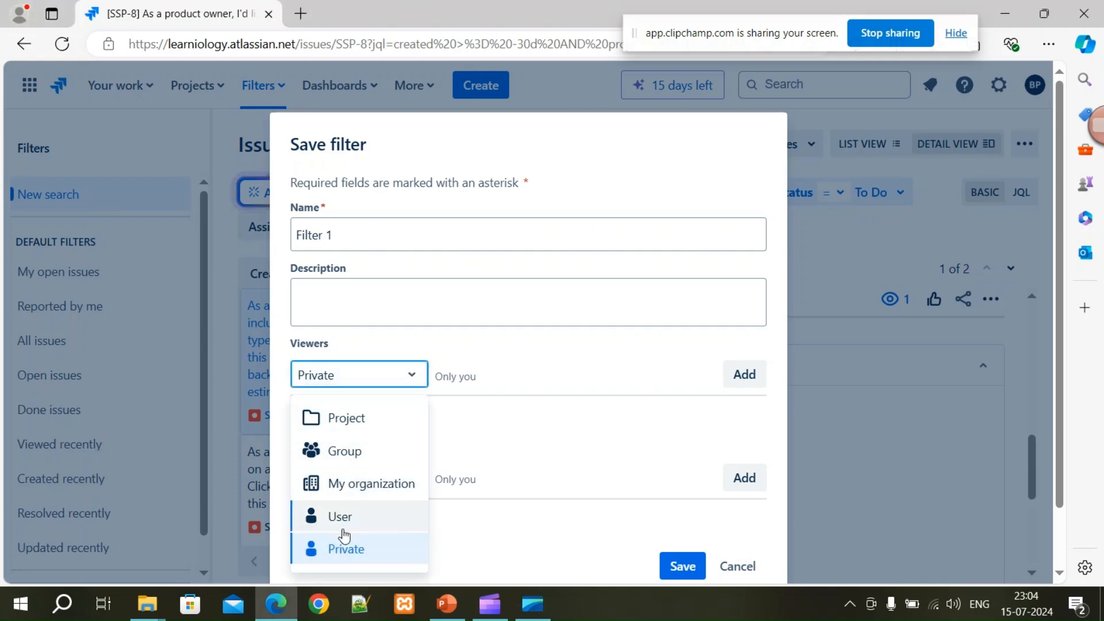
{"action": "left_click", "coordinate": [343, 420]}
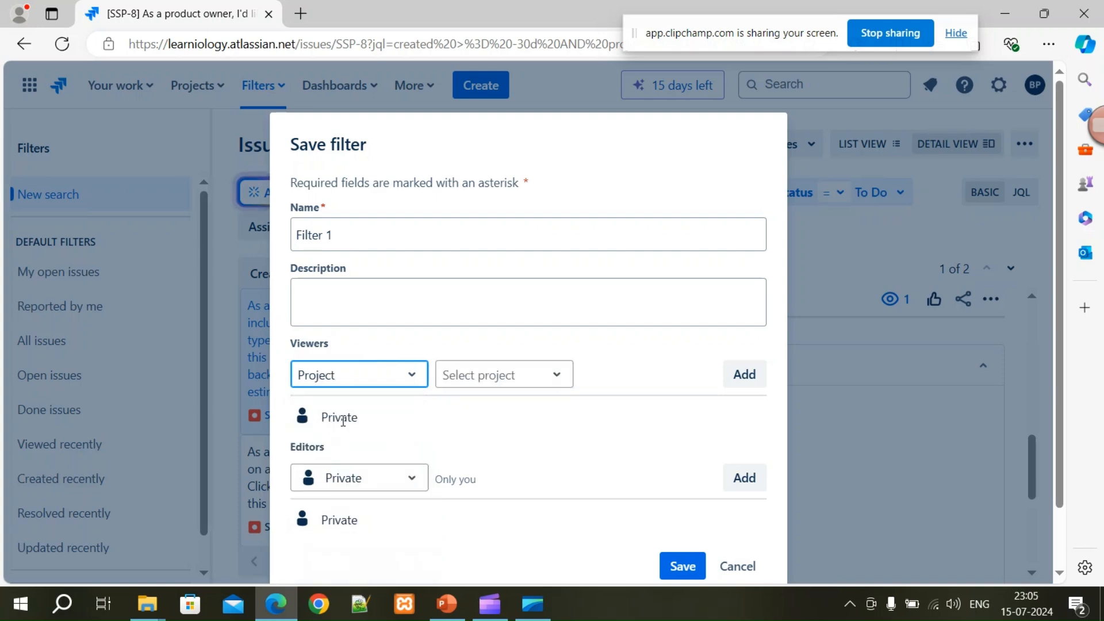
{"action": "left_click", "coordinate": [555, 381]}
{"action": "left_click", "coordinate": [490, 449]}
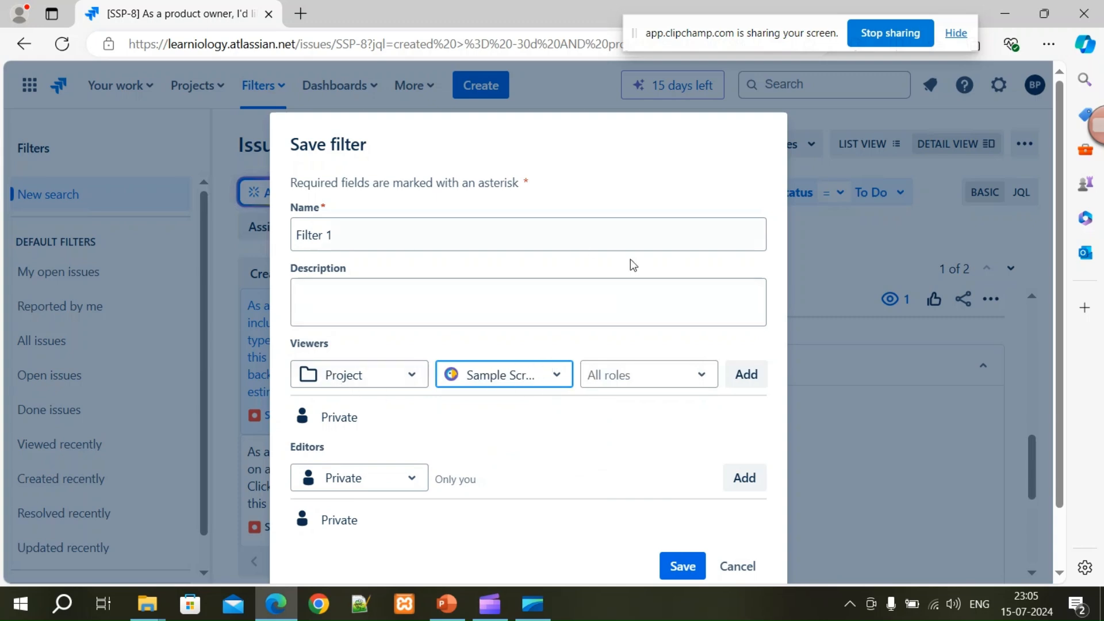
{"action": "left_click", "coordinate": [691, 378]}
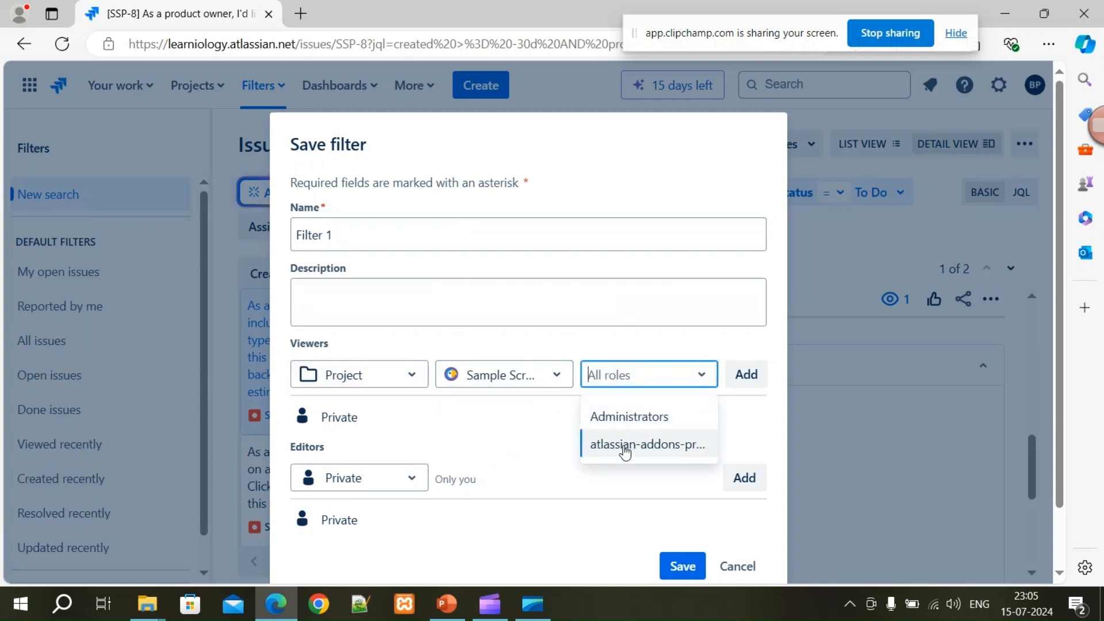
{"action": "left_click", "coordinate": [629, 423]}
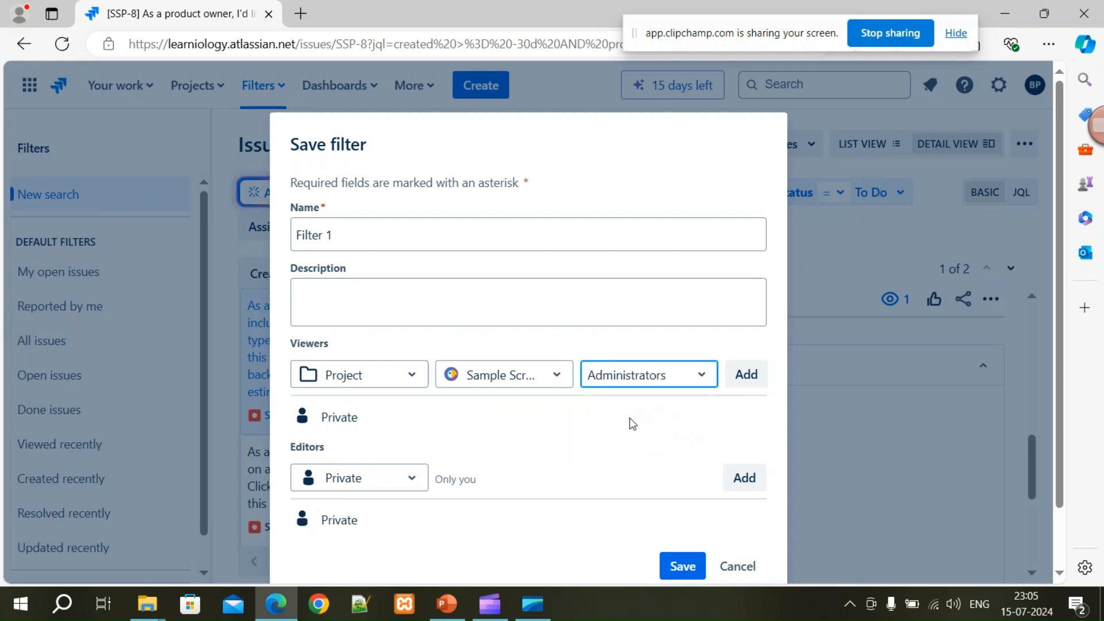
{"action": "left_click", "coordinate": [747, 376]}
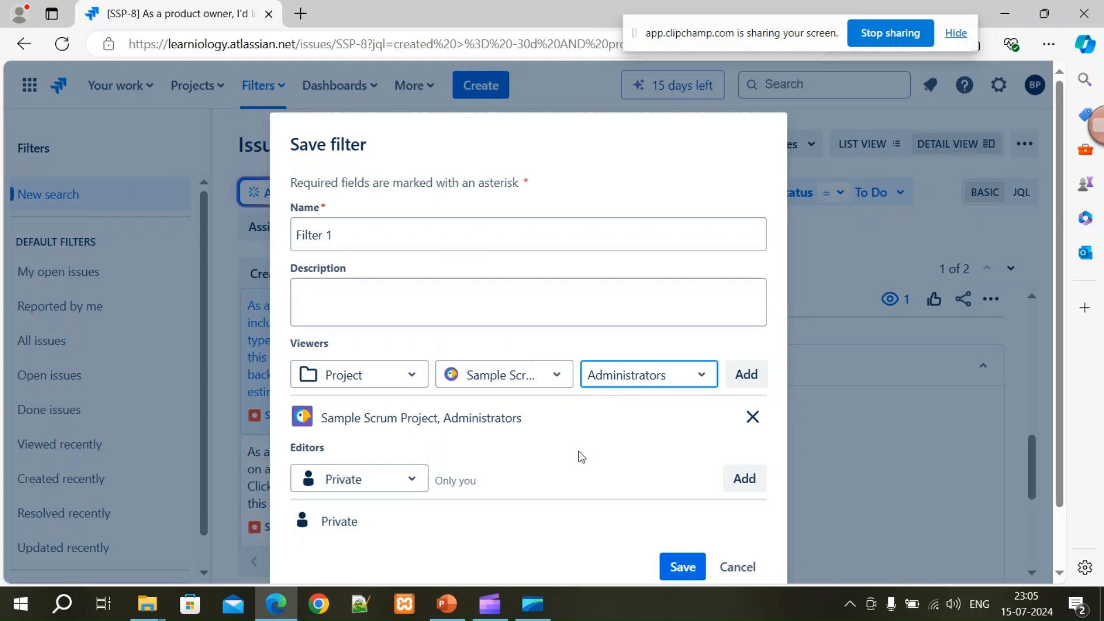
- Check the user and group options for the filter's editors without adding any, and save the filter
{"action": "scroll", "coordinate": [578, 451], "scroll_direction": "down", "scroll_amount": 2}
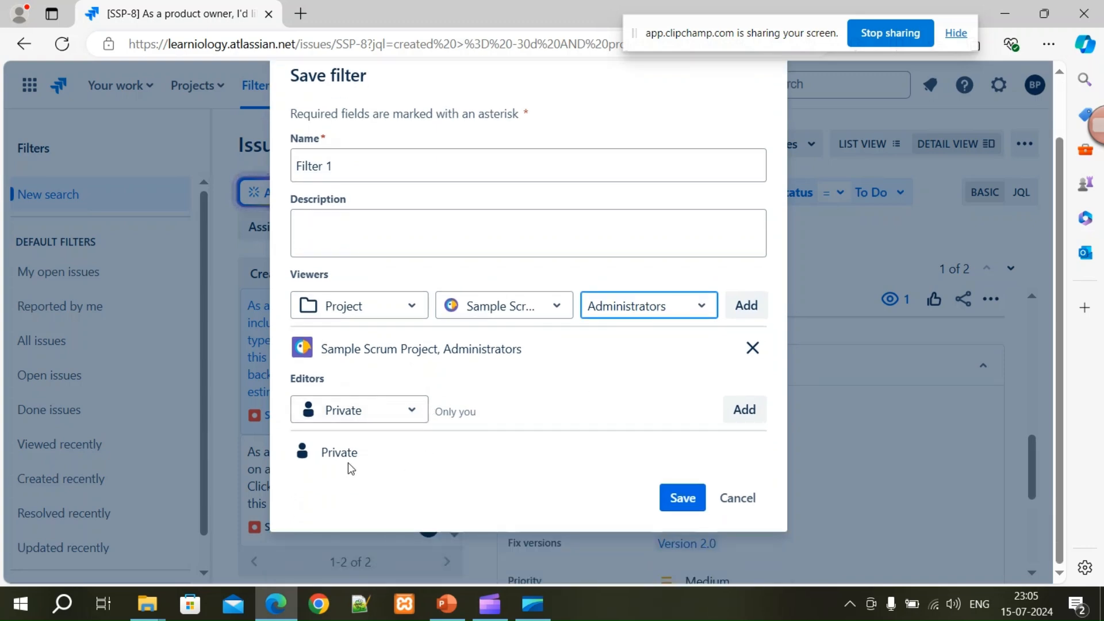
{"action": "left_click", "coordinate": [409, 412]}
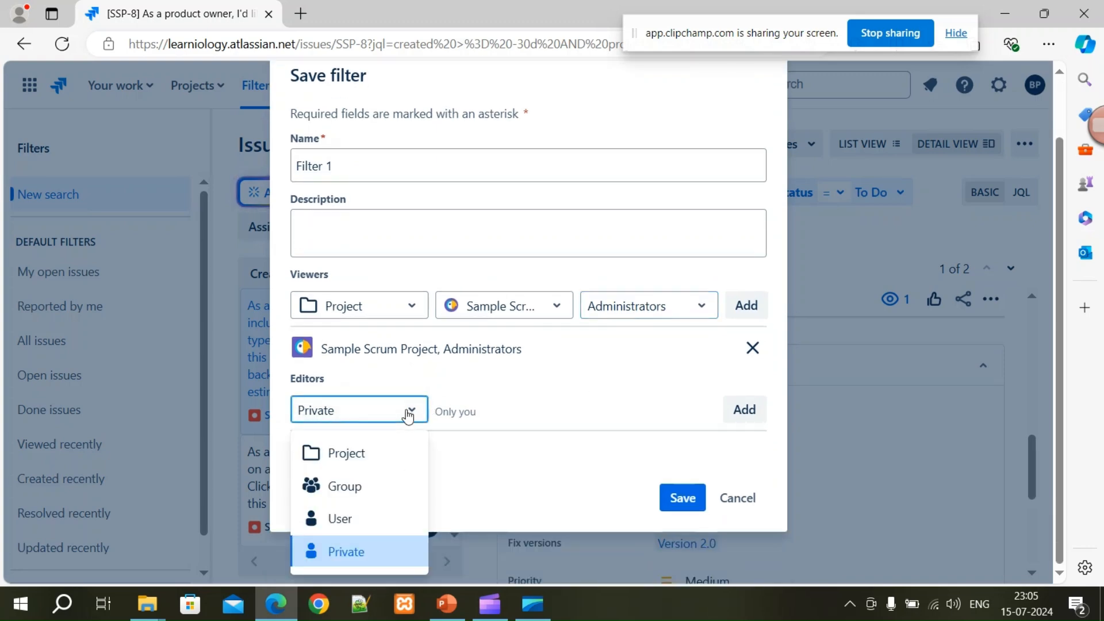
{"action": "left_click", "coordinate": [338, 517]}
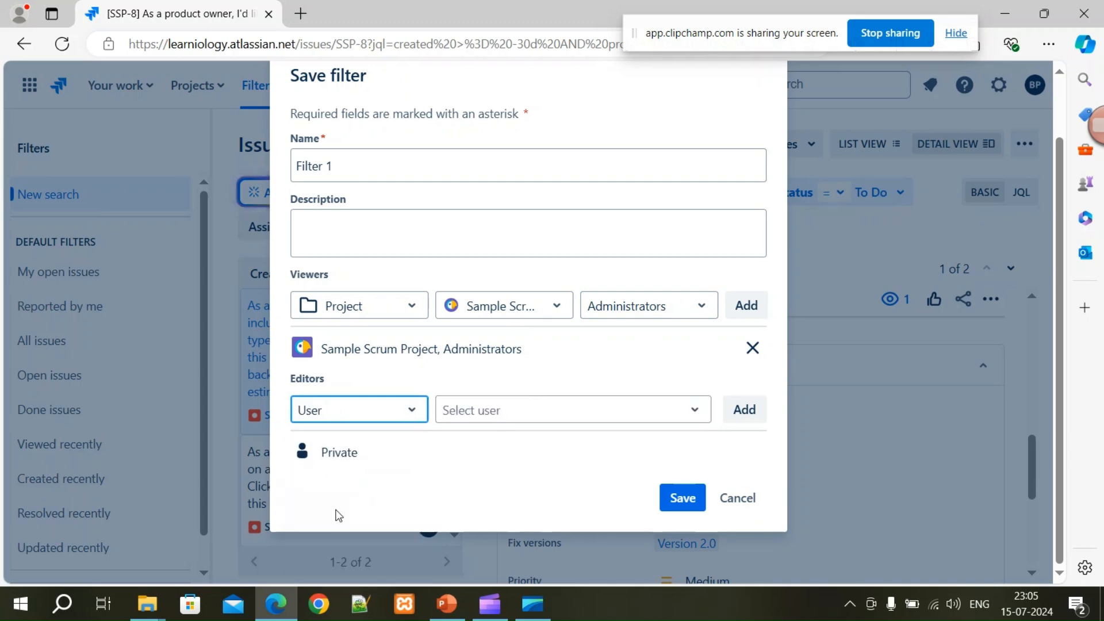
{"action": "left_click", "coordinate": [689, 413]}
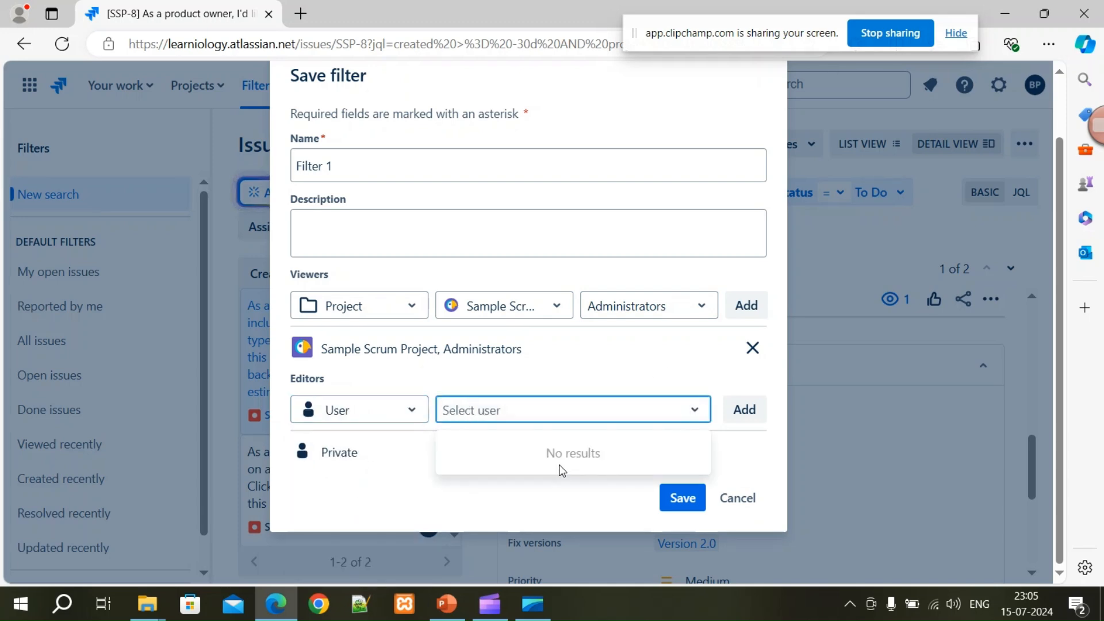
{"action": "left_click", "coordinate": [412, 411]}
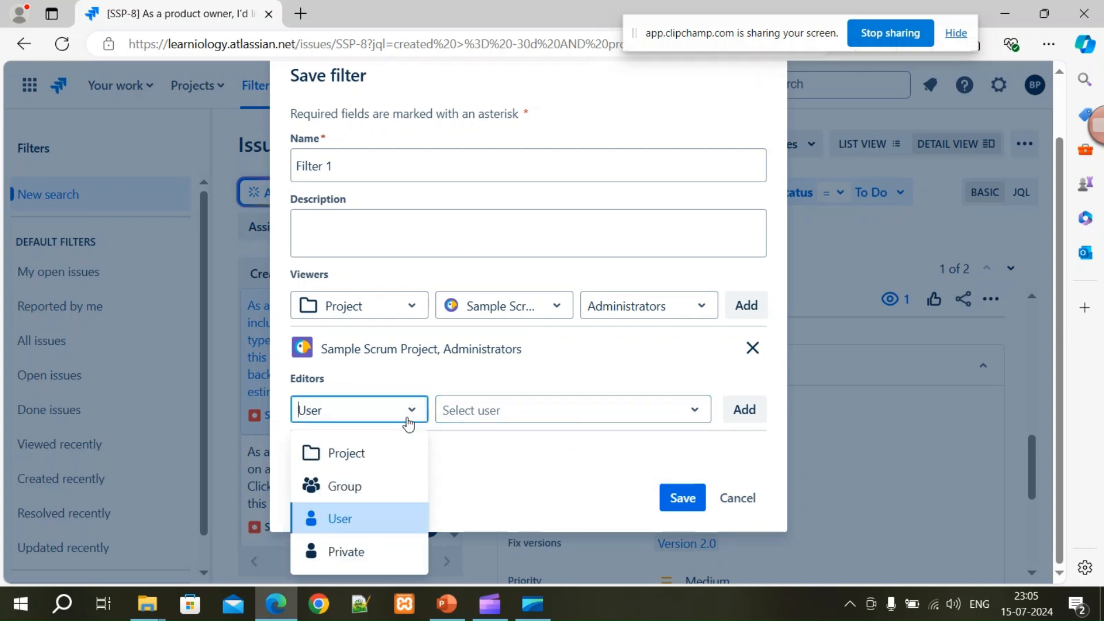
{"action": "left_click", "coordinate": [358, 487]}
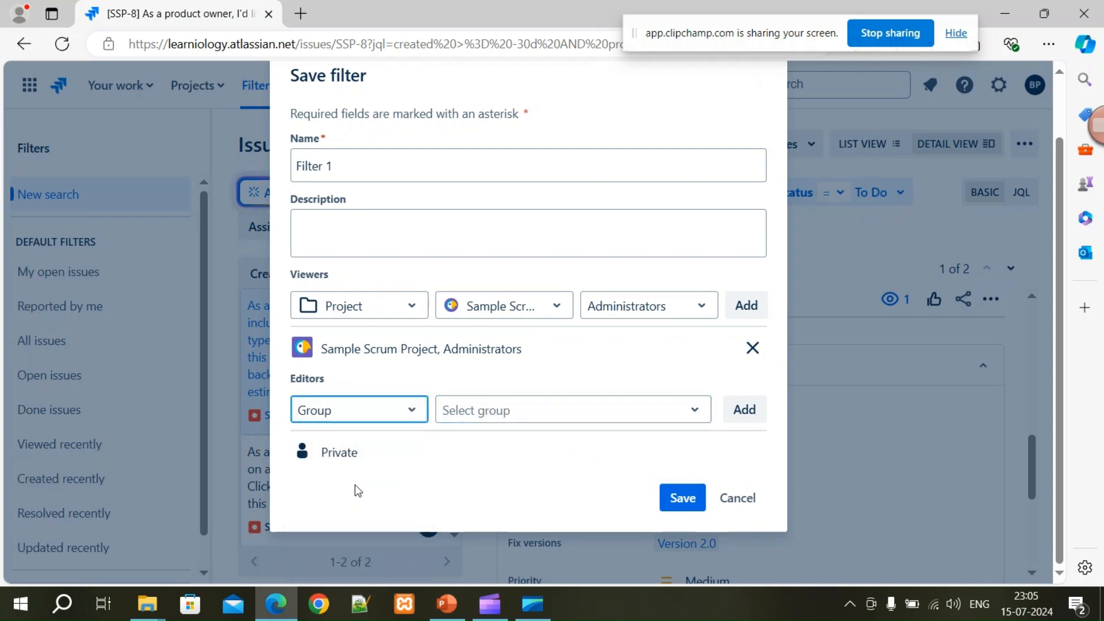
{"action": "left_click", "coordinate": [659, 413]}
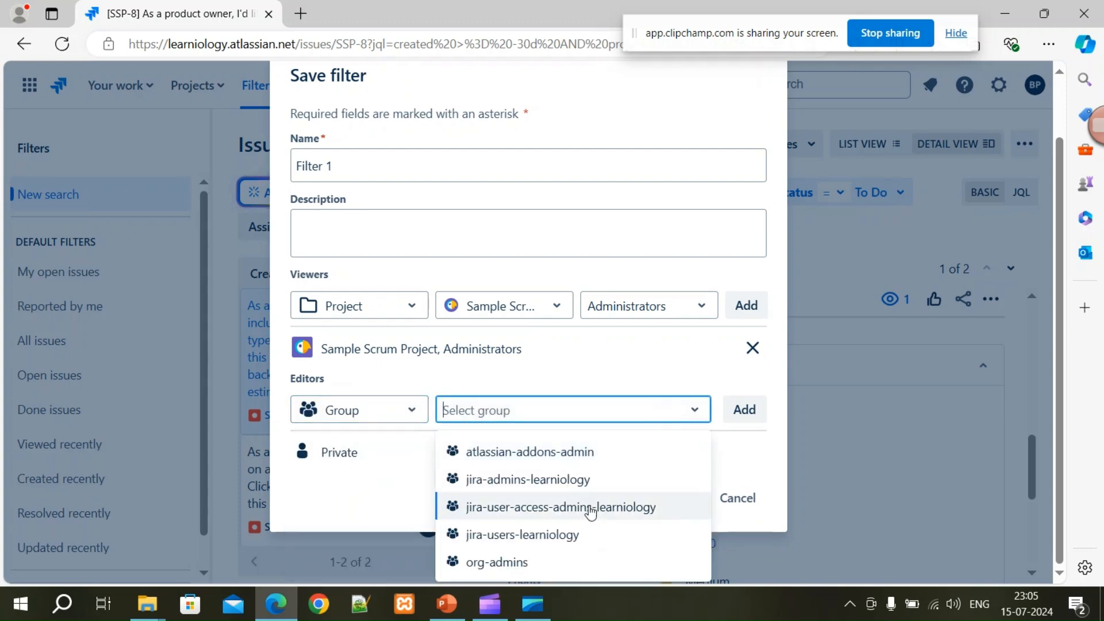
{"action": "left_click", "coordinate": [571, 371]}
{"action": "scroll", "coordinate": [414, 210], "scroll_direction": "up", "scroll_amount": 1}
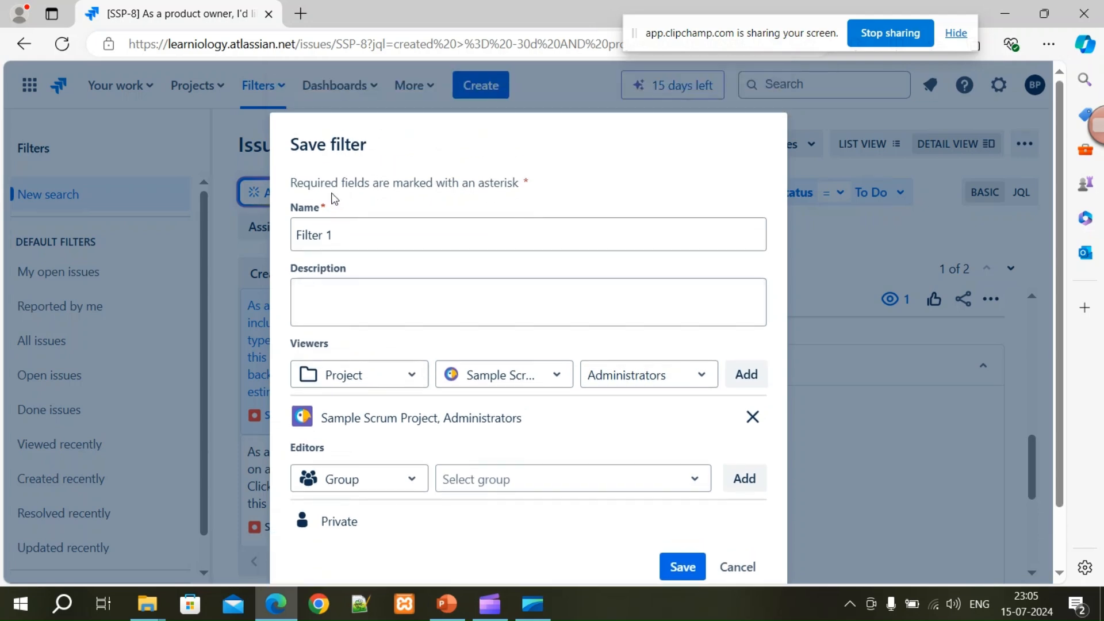
{"action": "left_click", "coordinate": [684, 567]}
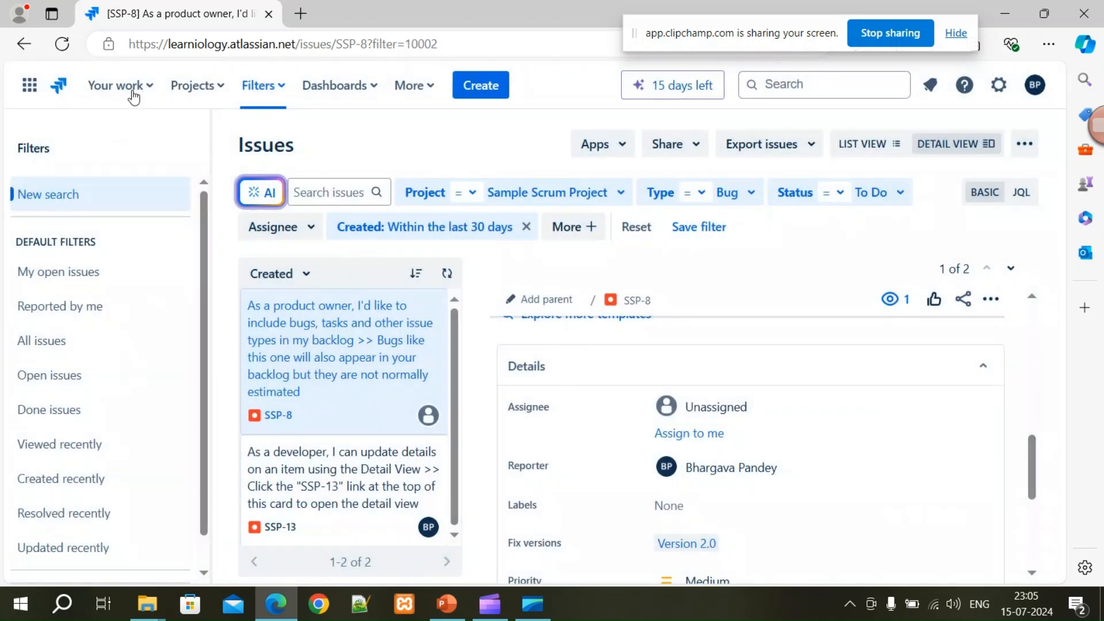
- Open the Sample Scrum Project's backlog and dismiss the saved-filter notification
{"action": "left_click", "coordinate": [208, 91]}
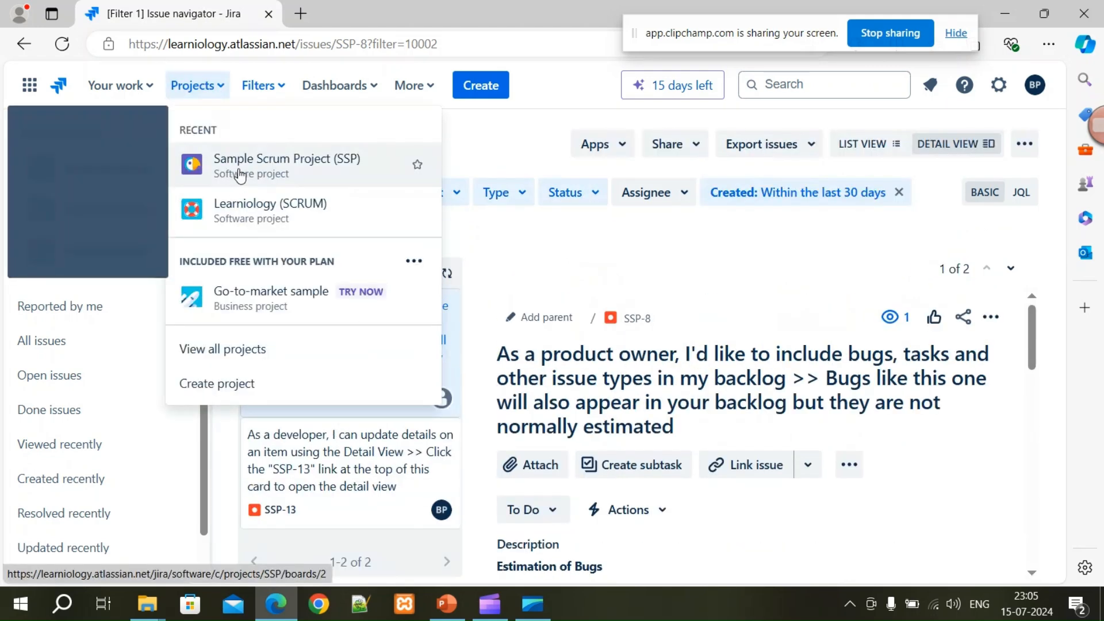
{"action": "left_click", "coordinate": [238, 175]}
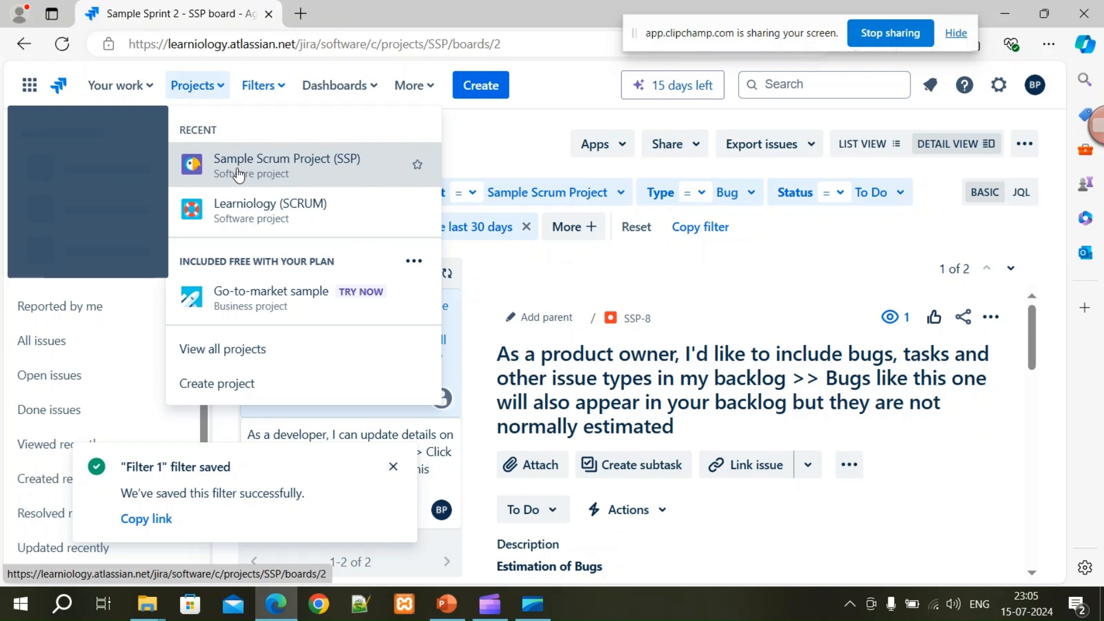
{"action": "left_click", "coordinate": [393, 467]}
{"action": "left_click", "coordinate": [100, 300]}
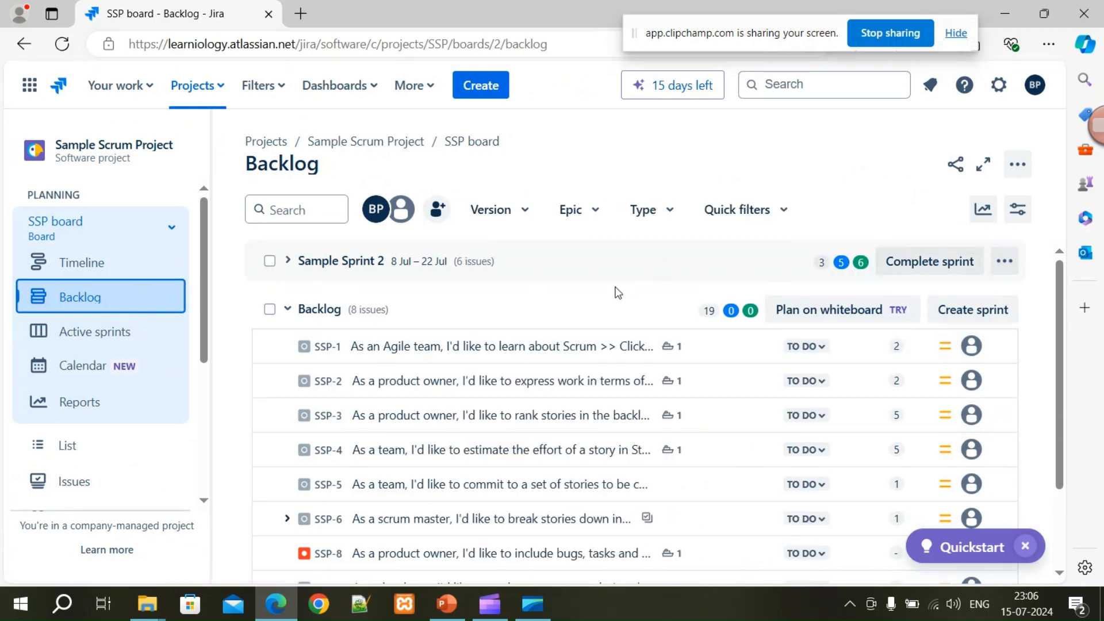
- Open the saved Filter 1 from the recent filters and locate it among the starred filters
{"action": "left_click", "coordinate": [285, 86]}
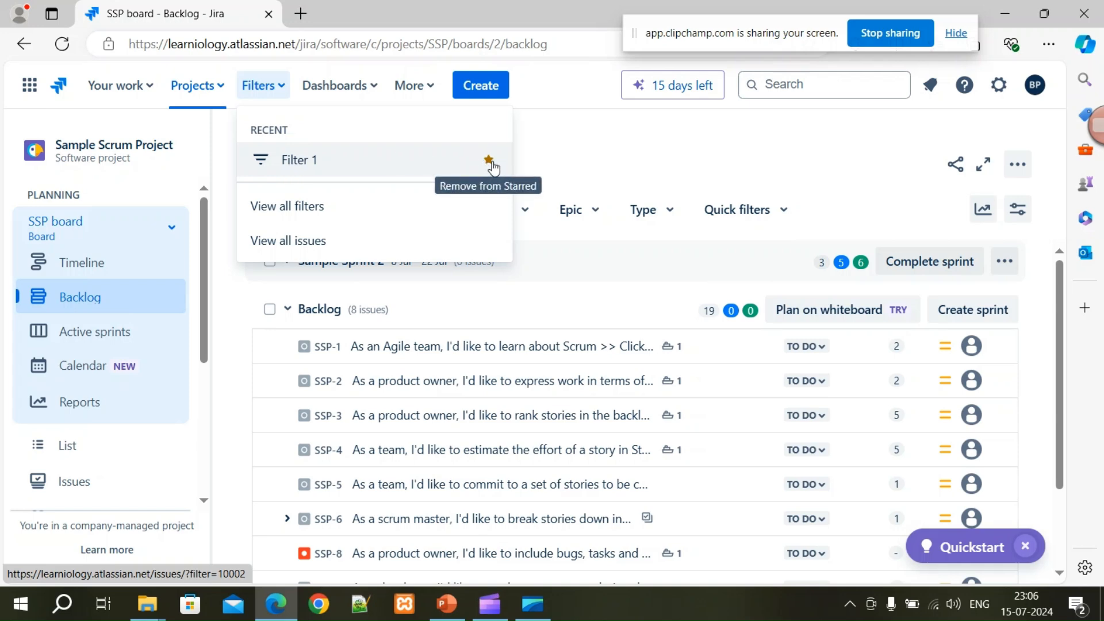
{"action": "scroll", "coordinate": [207, 437], "scroll_direction": "down", "scroll_amount": 3}
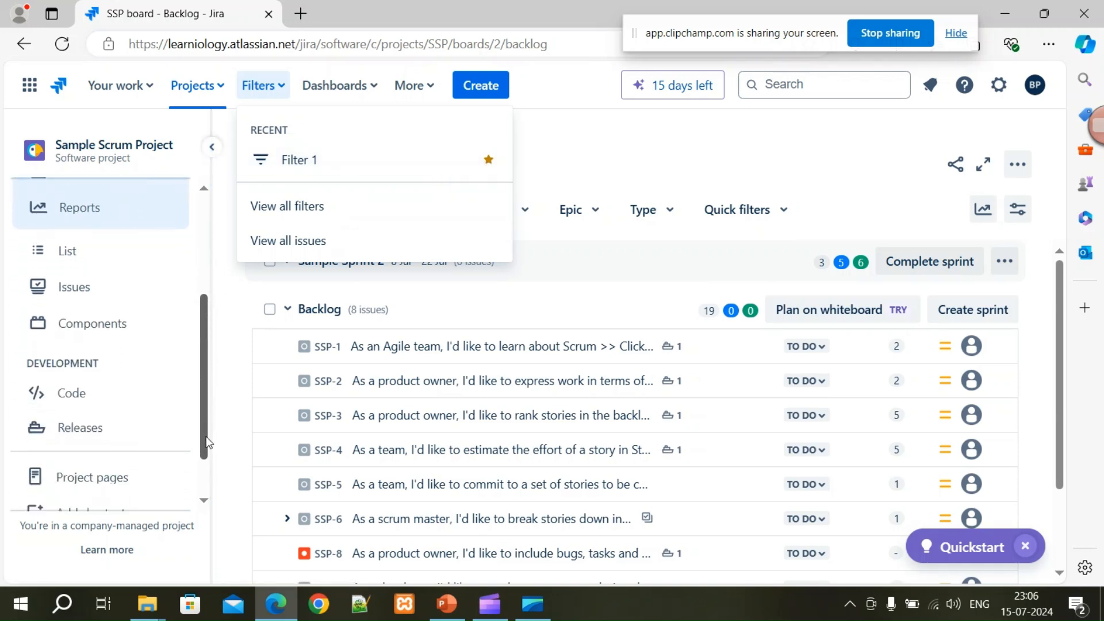
{"action": "scroll", "coordinate": [195, 460], "scroll_direction": "down", "scroll_amount": 2}
{"action": "scroll", "coordinate": [186, 473], "scroll_direction": "up", "scroll_amount": 5}
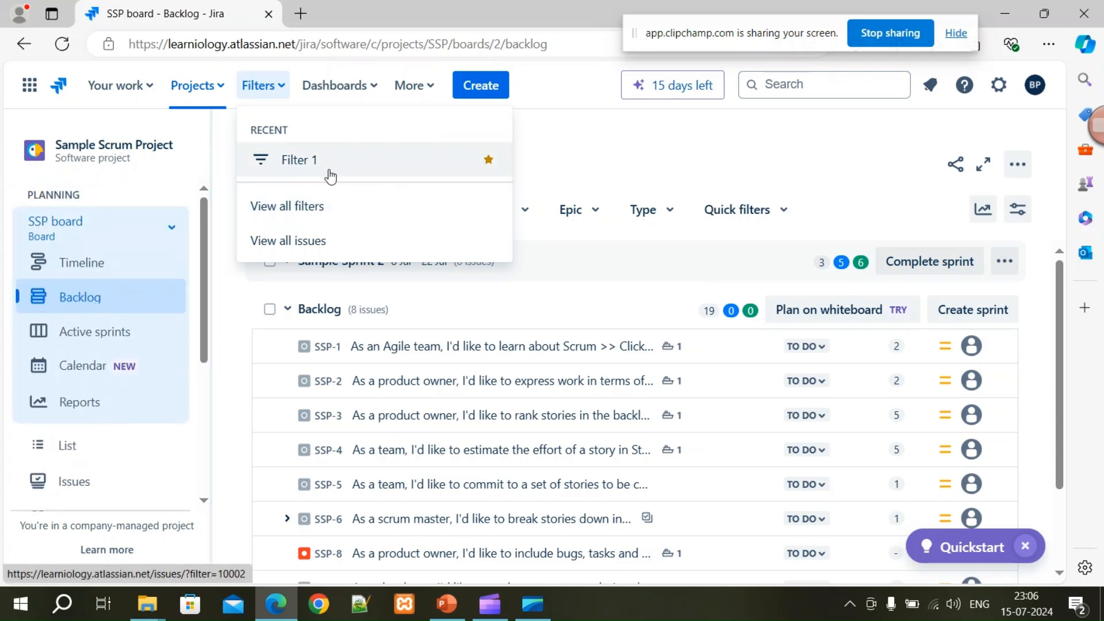
{"action": "left_click", "coordinate": [299, 160]}
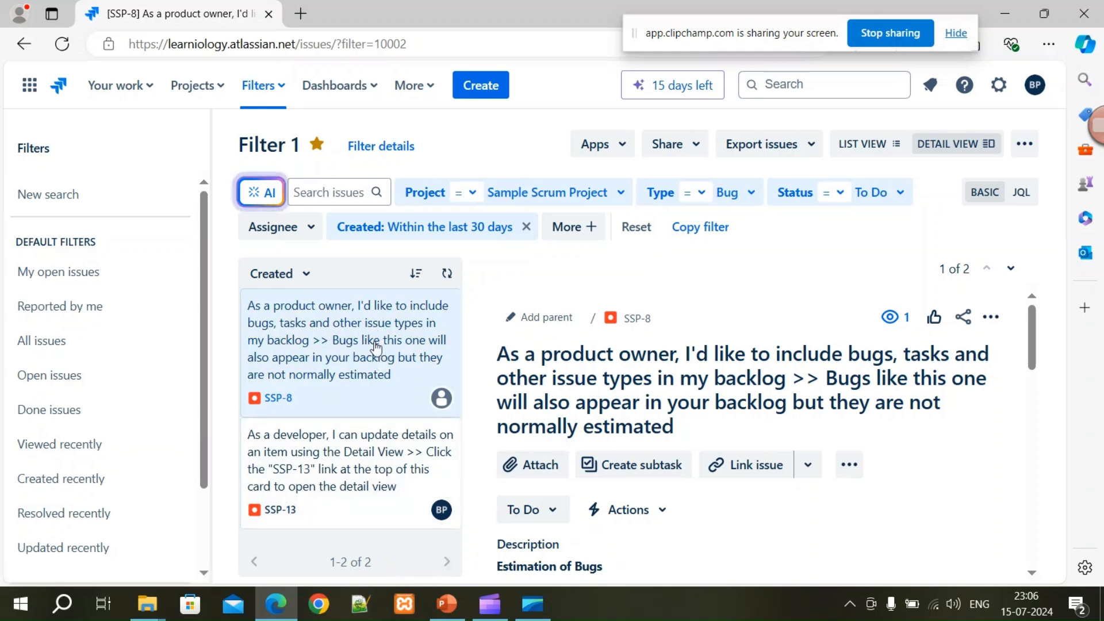
{"action": "left_click_drag", "start_coordinate": [205, 459], "coordinate": [199, 529]}
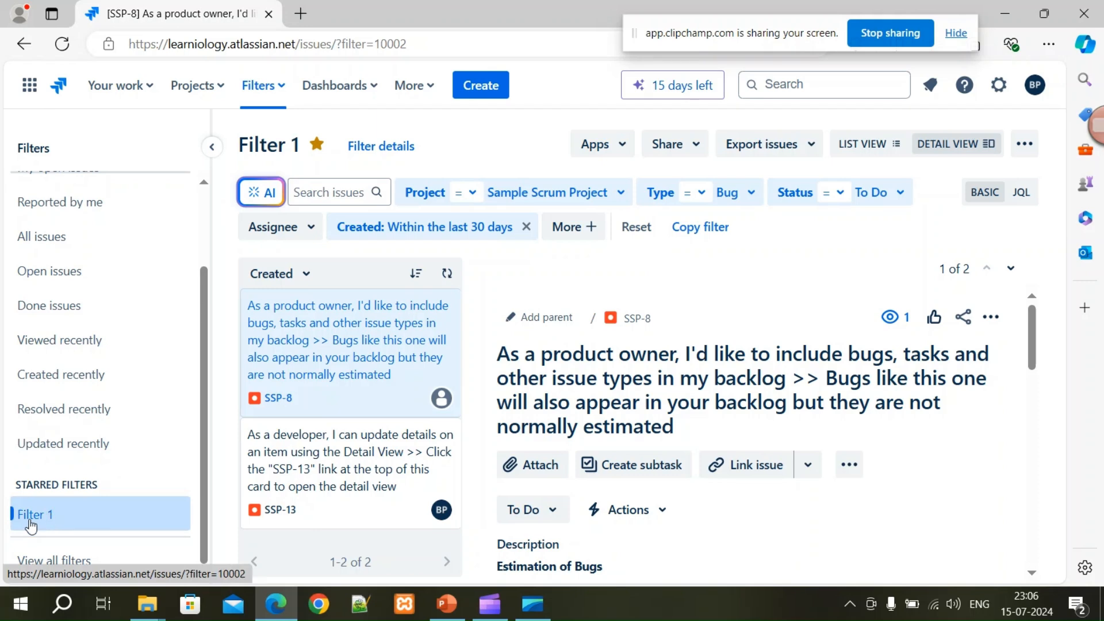
{"action": "scroll", "coordinate": [143, 340], "scroll_direction": "up", "scroll_amount": 3}
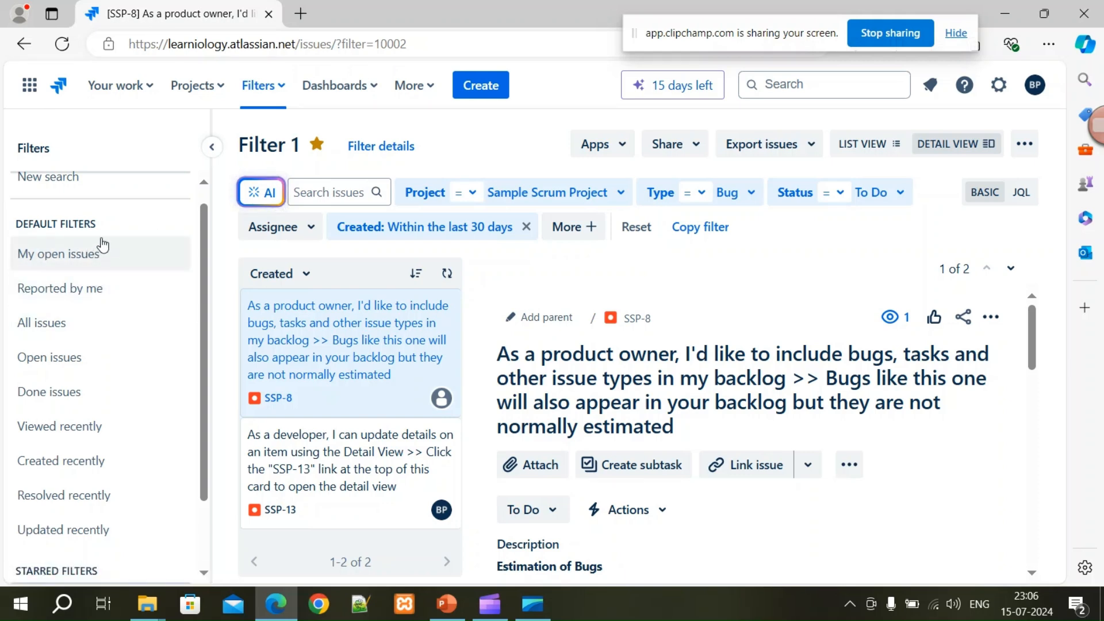
- Open the default filter My open issues and show the choices of its Assignee criterion
{"action": "left_click", "coordinate": [64, 261]}
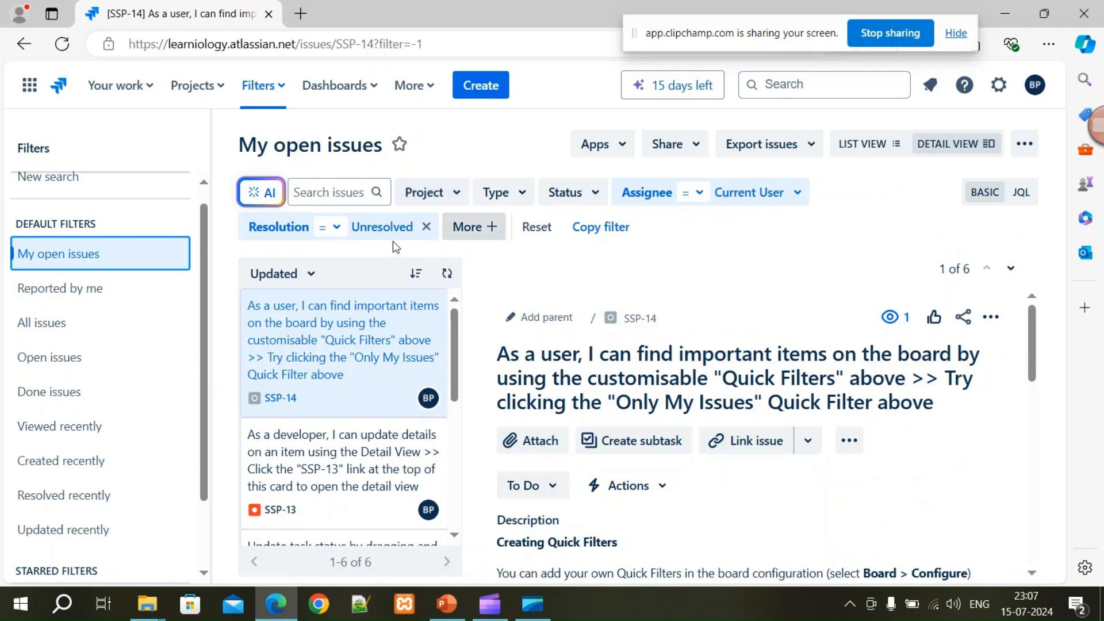
{"action": "left_click", "coordinate": [699, 198]}
{"action": "left_click", "coordinate": [698, 195]}
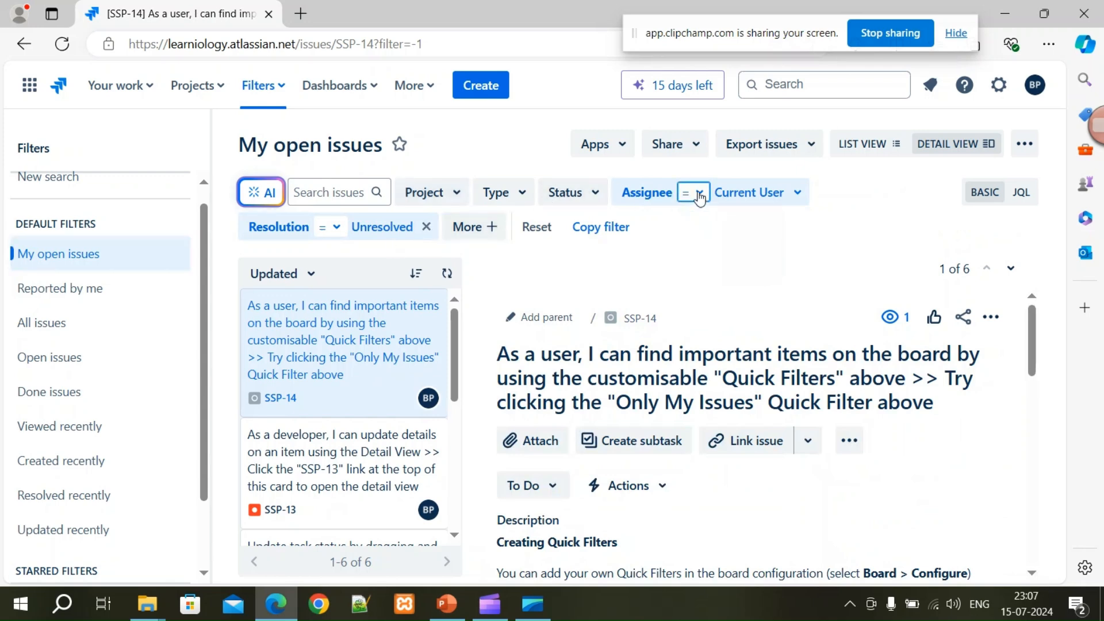
{"action": "left_click", "coordinate": [798, 194]}
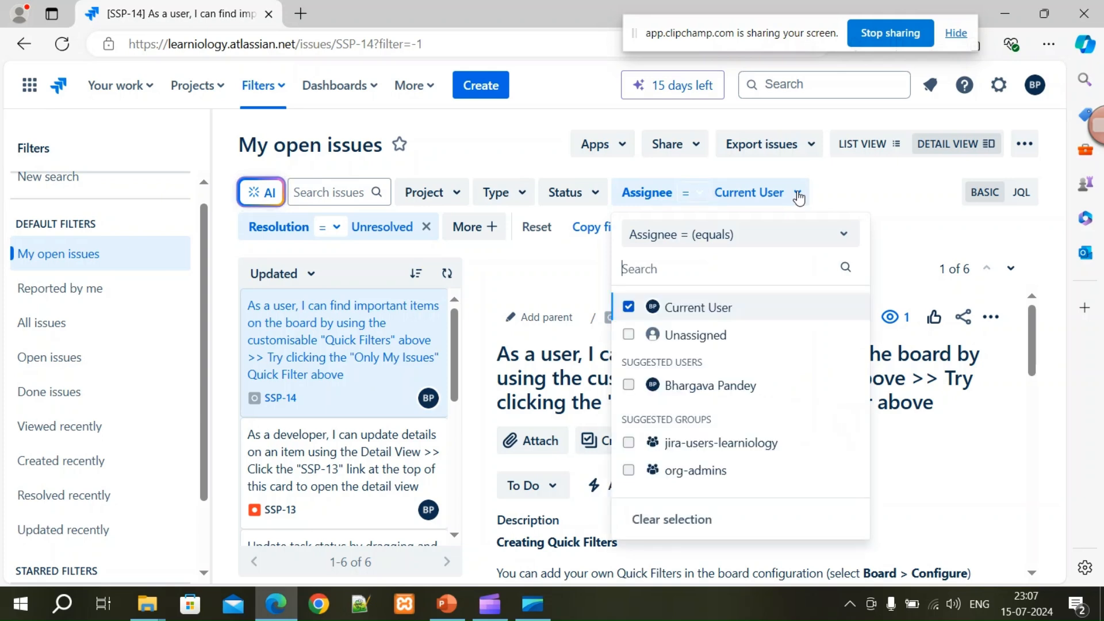
- Look through the issues of My open issues, and open the default filter Reported by me
{"action": "left_click", "coordinate": [798, 195]}
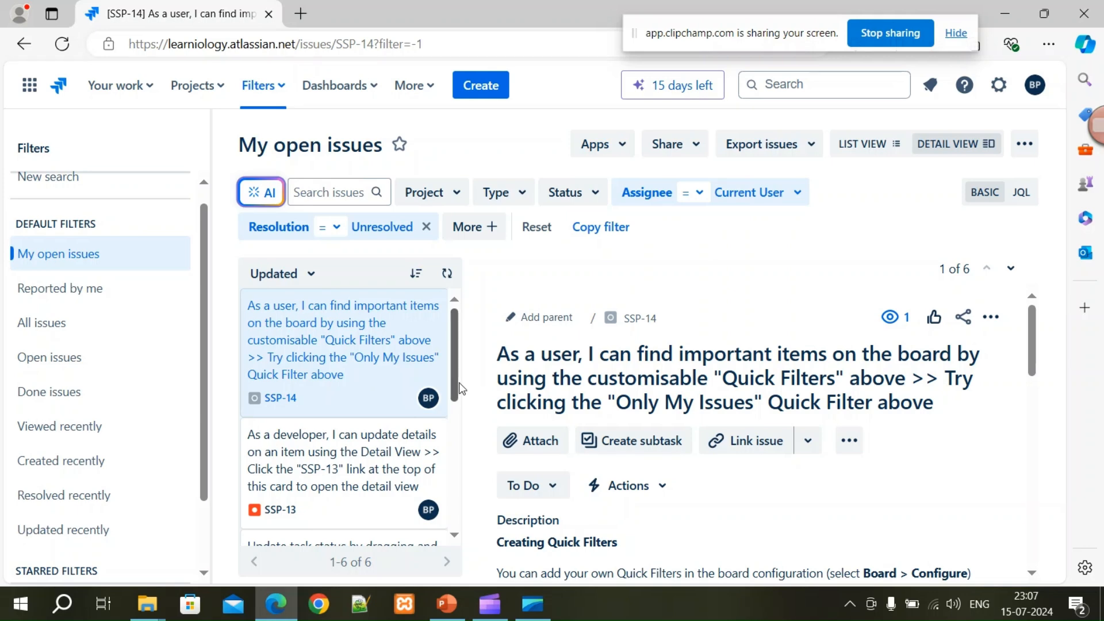
{"action": "scroll", "coordinate": [457, 391], "scroll_direction": "down", "scroll_amount": 5}
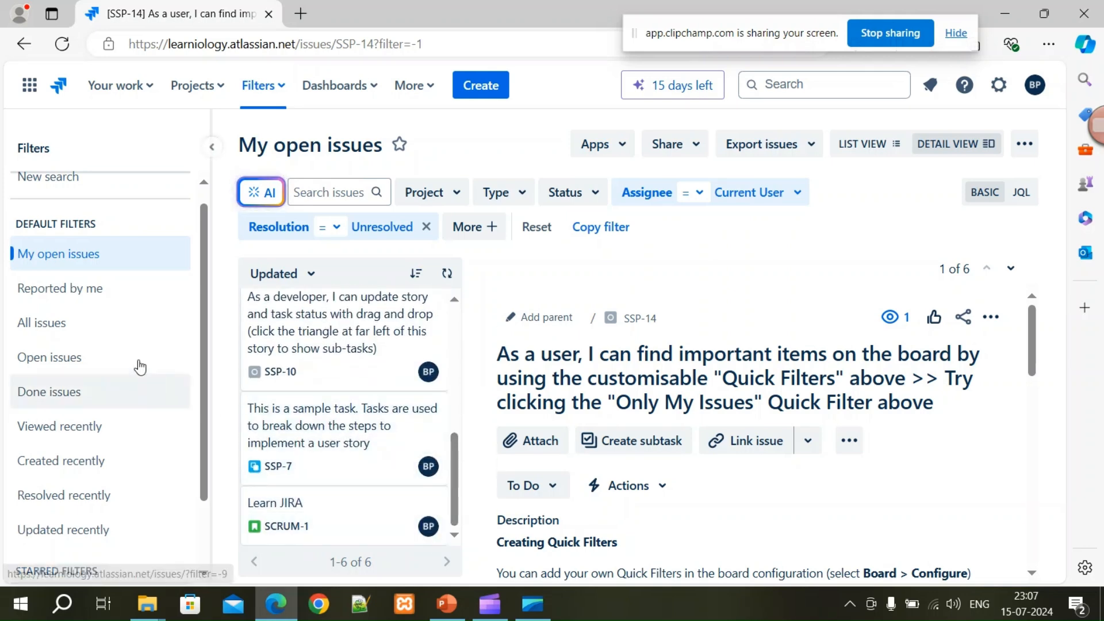
{"action": "left_click", "coordinate": [88, 303]}
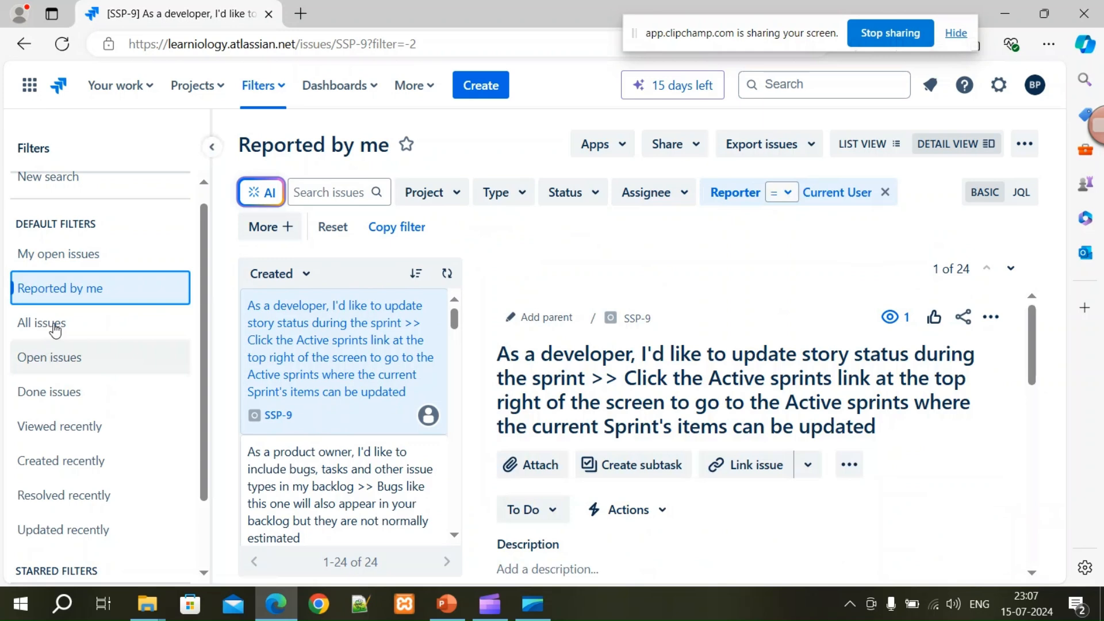
- Open the default filter Open issues and check the choices of its Status criterion without selecting any
{"action": "left_click", "coordinate": [52, 359]}
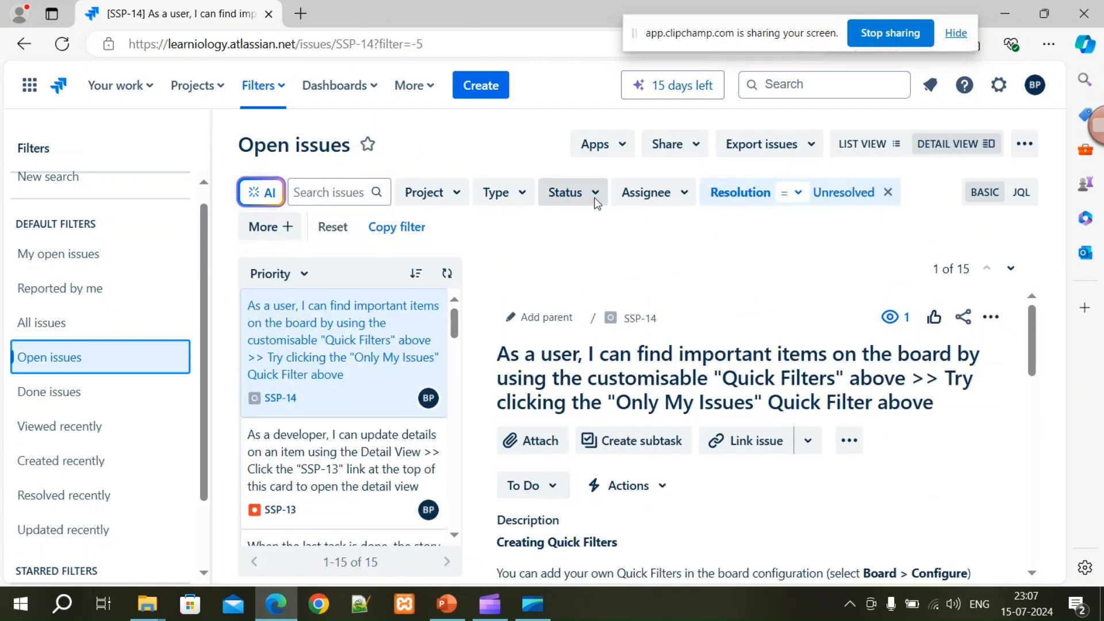
{"action": "left_click", "coordinate": [595, 198]}
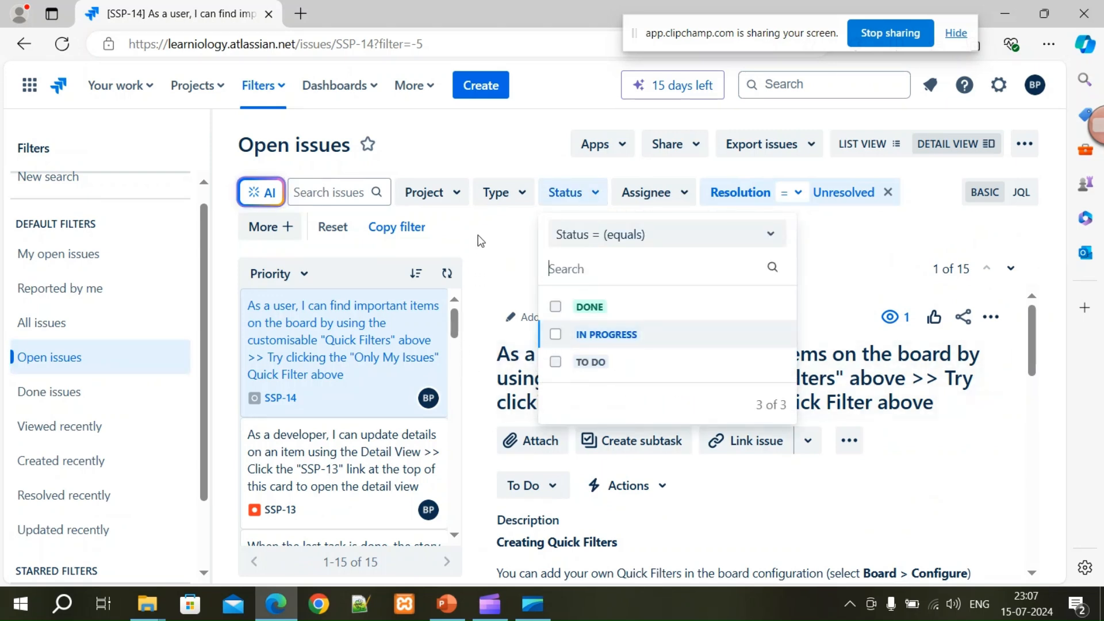
{"action": "left_click", "coordinate": [480, 238]}
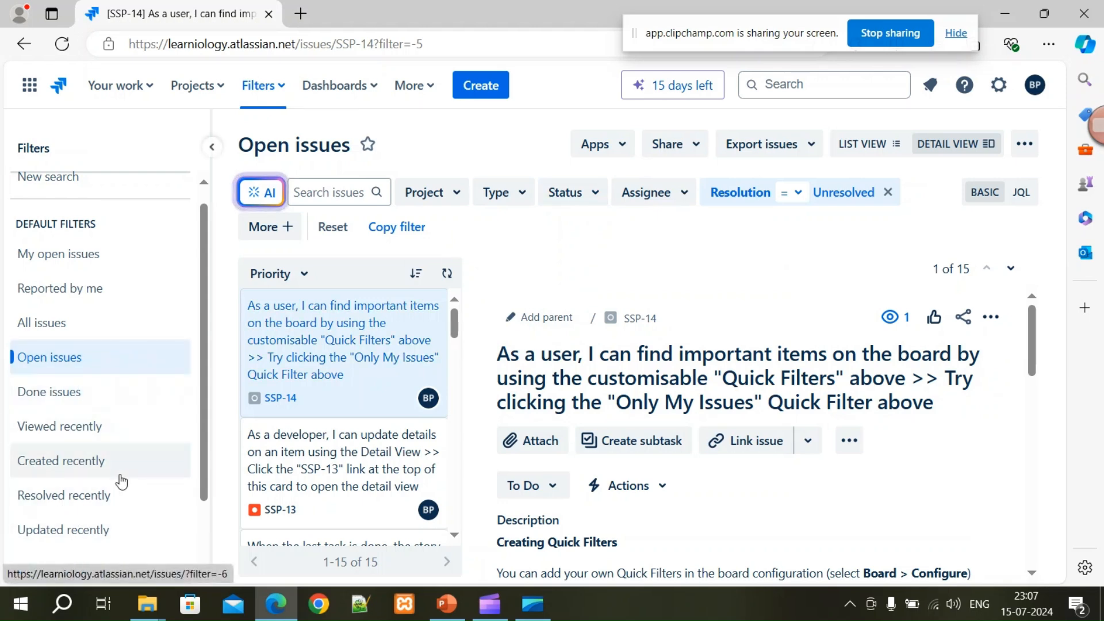
- Open Filter 1 from the starred filters
{"action": "scroll", "coordinate": [110, 425], "scroll_direction": "down", "scroll_amount": 2}
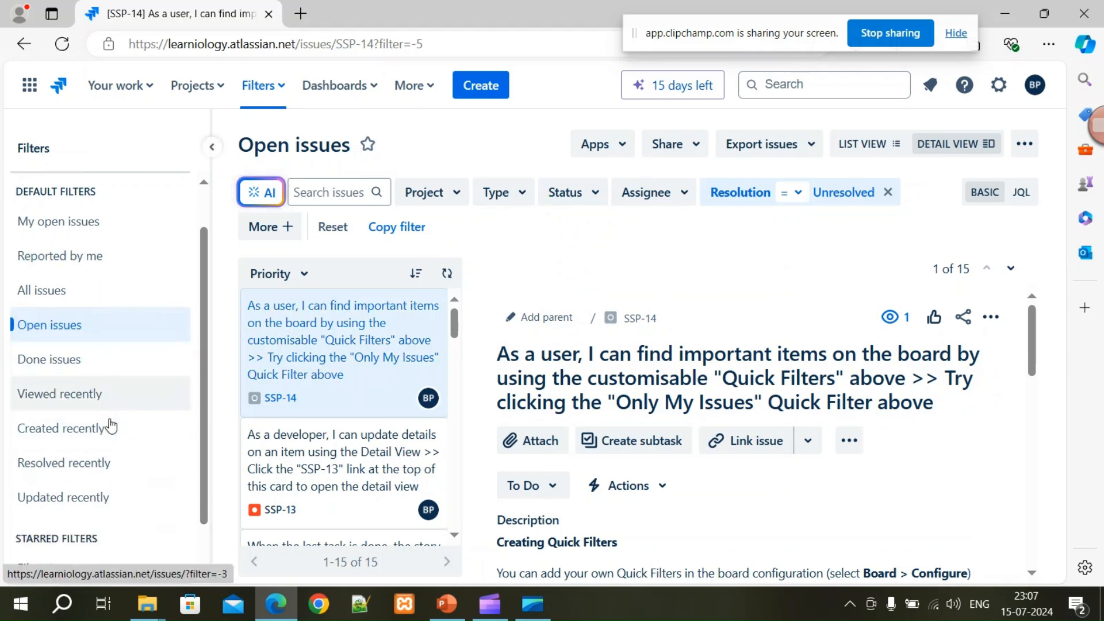
{"action": "left_click", "coordinate": [48, 515]}
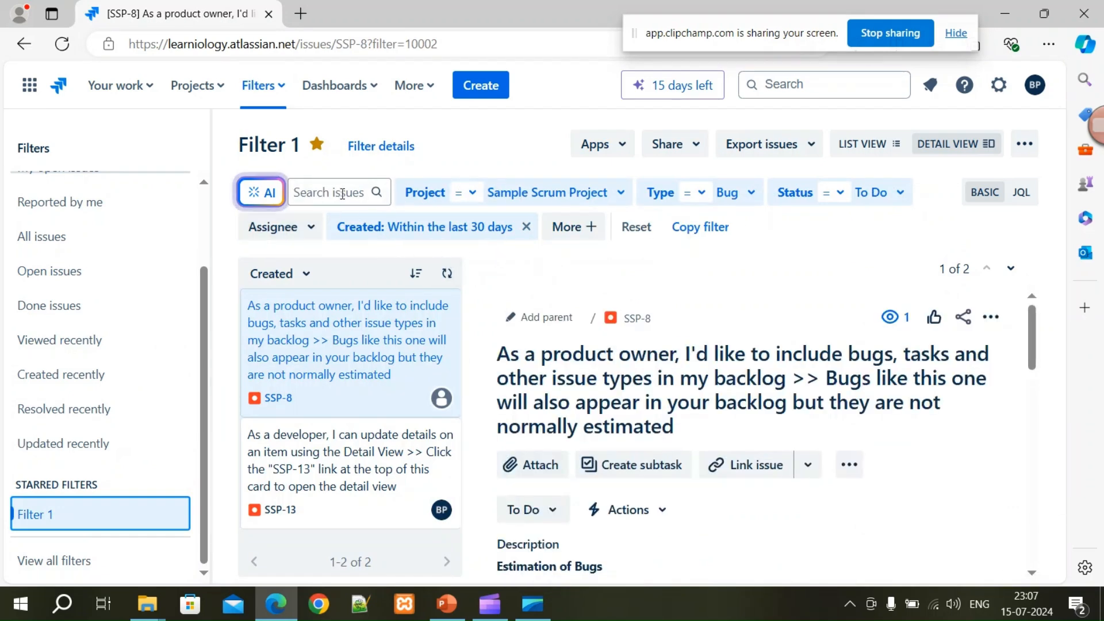
- Browse the additional search fields for Filter 1 and enter production as the text of an Environment criterion
{"action": "left_click", "coordinate": [594, 230]}
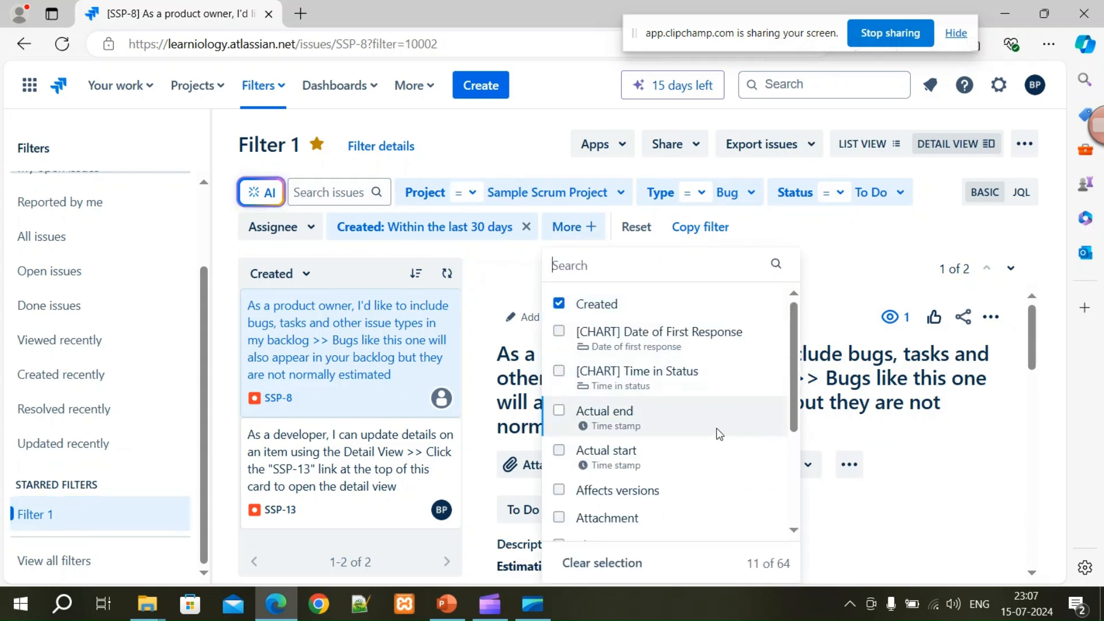
{"action": "scroll", "coordinate": [720, 424], "scroll_direction": "down", "scroll_amount": 1}
{"action": "scroll", "coordinate": [721, 428], "scroll_direction": "down", "scroll_amount": 2}
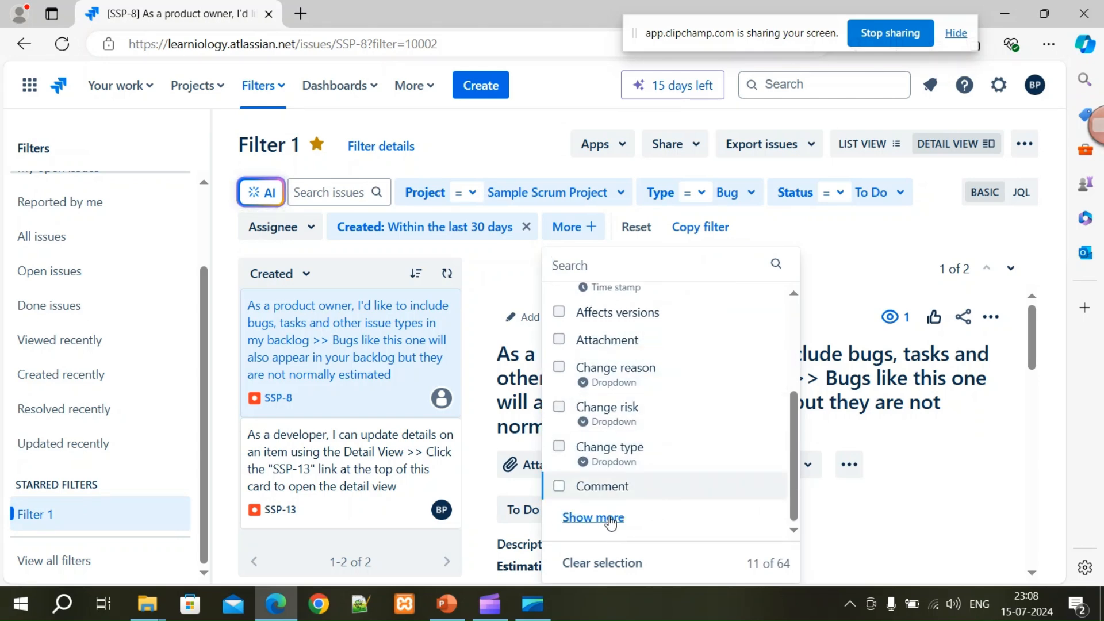
{"action": "left_click", "coordinate": [610, 520]}
{"action": "scroll", "coordinate": [699, 453], "scroll_direction": "down", "scroll_amount": 3}
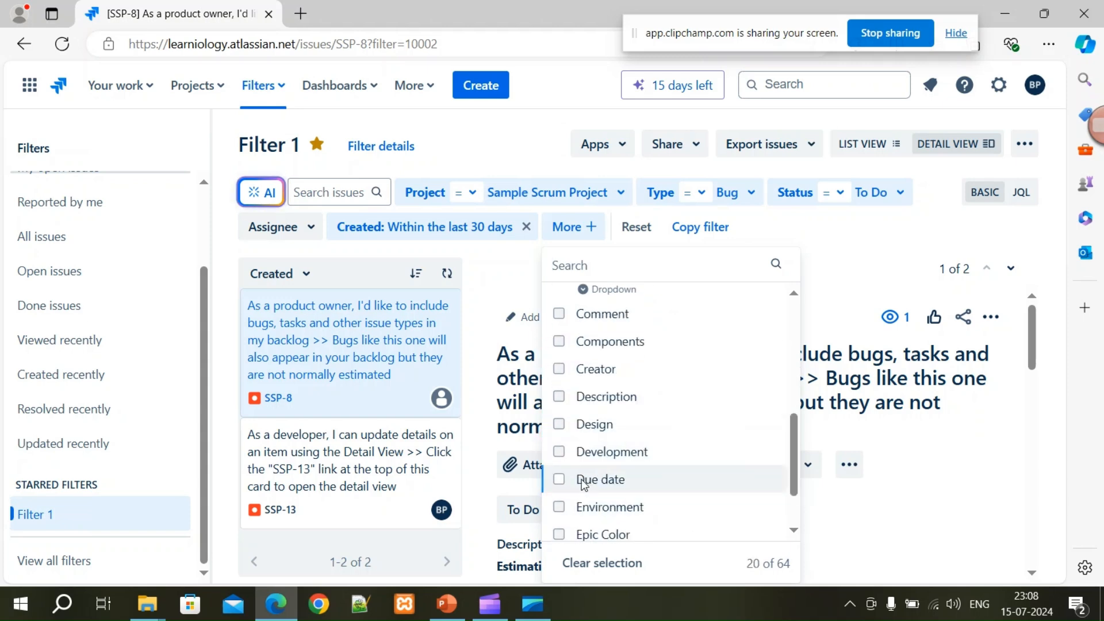
{"action": "left_click", "coordinate": [559, 507]}
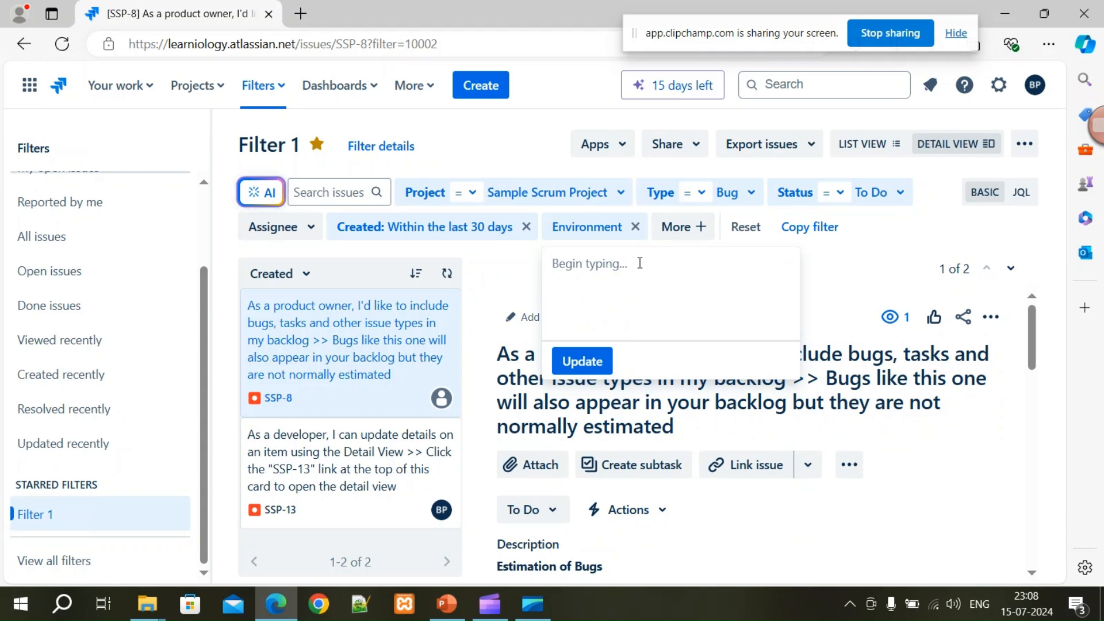
{"action": "type", "text": "production"}
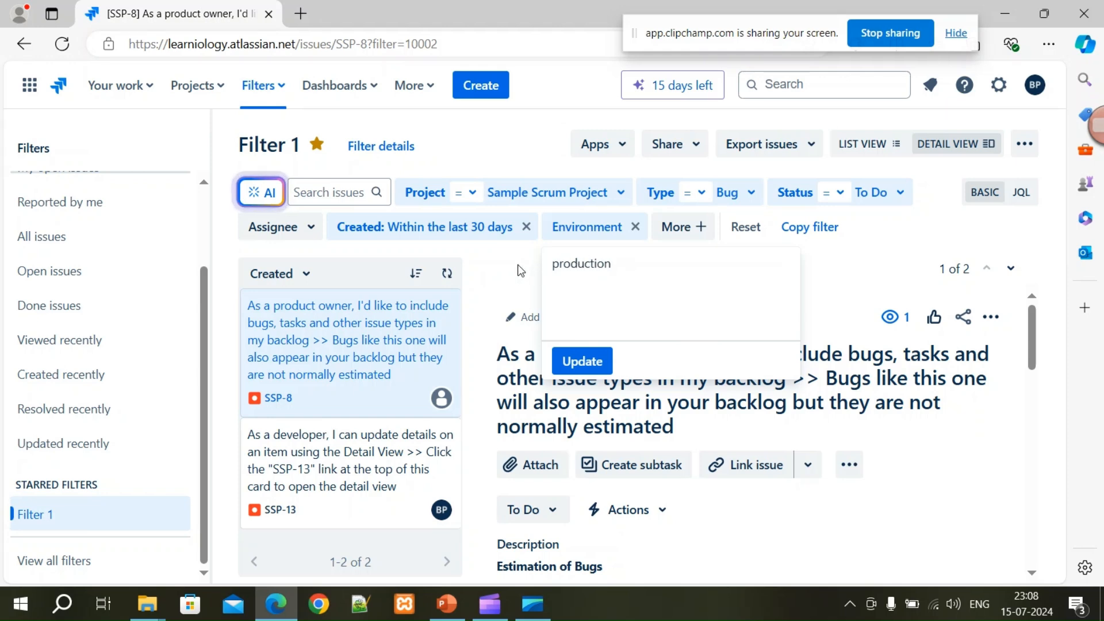
- Remove the Environment criterion from Filter 1 and close the Assignee choices without selecting any
{"action": "left_click", "coordinate": [629, 229]}
{"action": "left_click", "coordinate": [635, 228]}
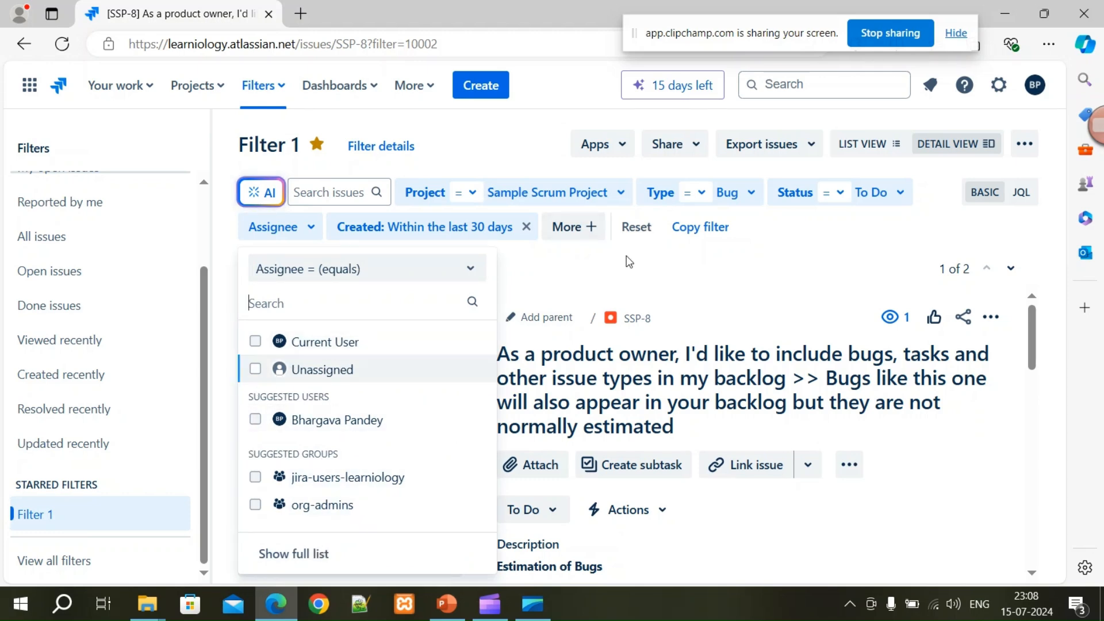
{"action": "left_click", "coordinate": [531, 265]}
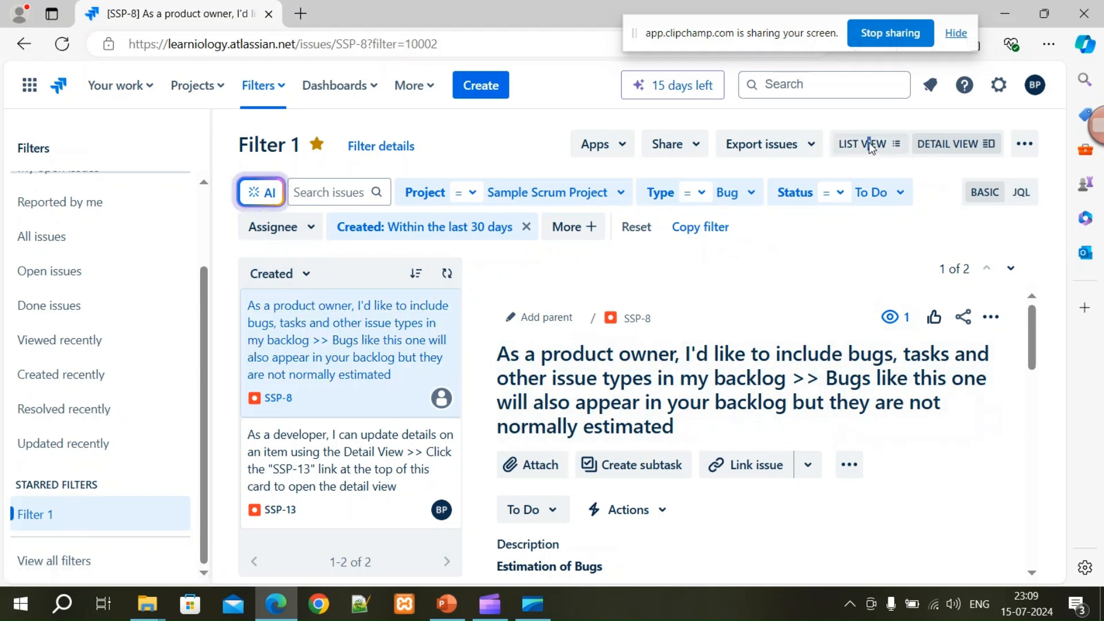
- Show Filter 1's issues in the list view and switch its basic criteria to a JQL query
{"action": "left_click_drag", "start_coordinate": [867, 144], "coordinate": [870, 145]}
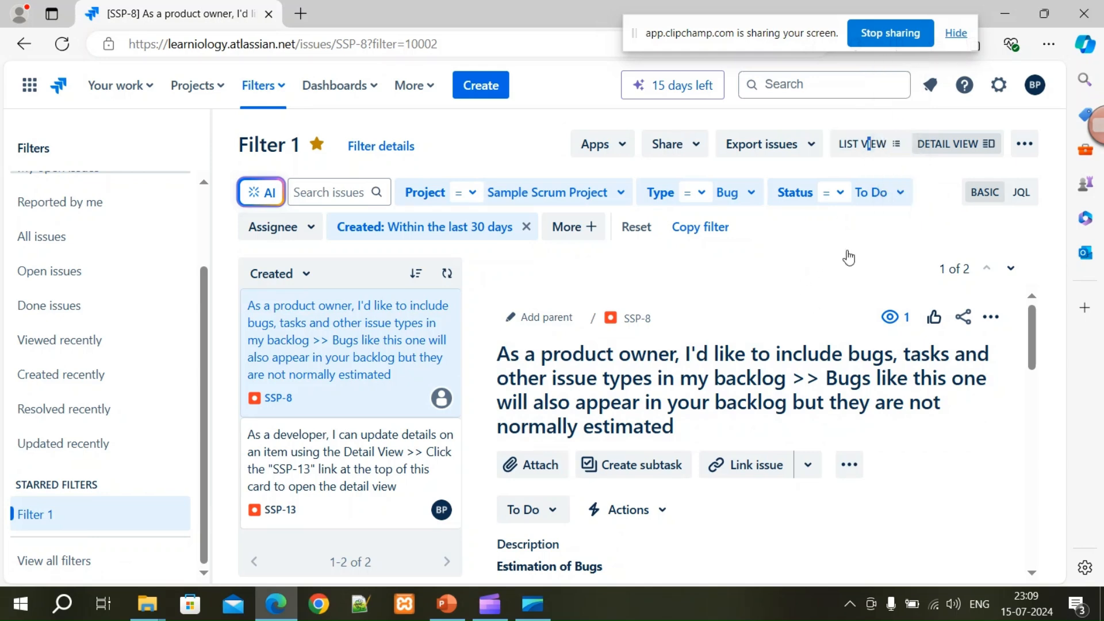
{"action": "left_click", "coordinate": [862, 145]}
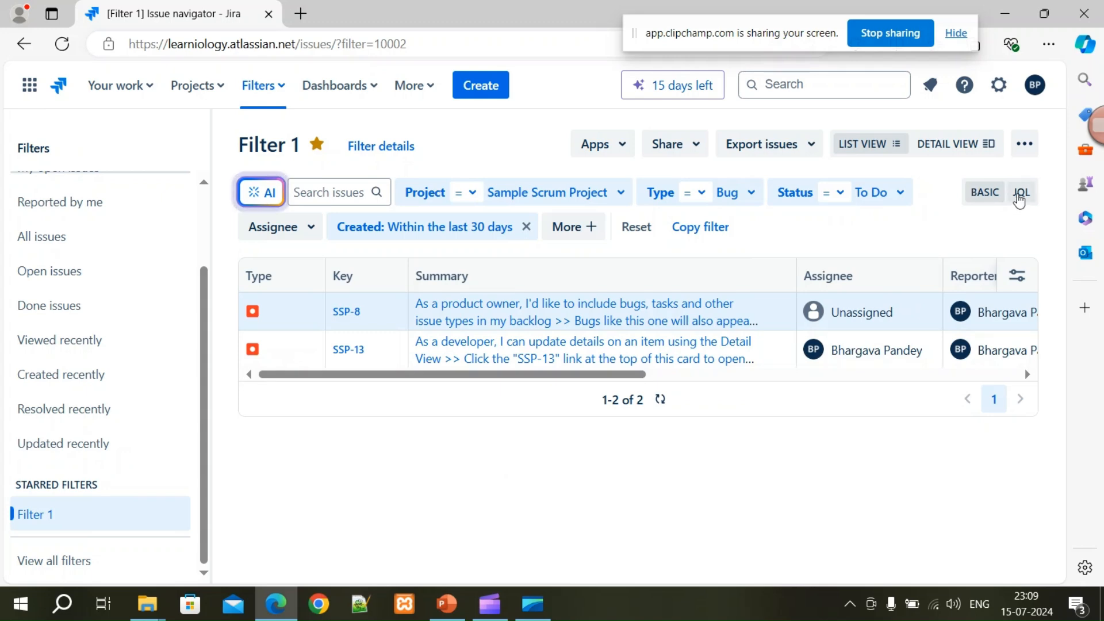
{"action": "left_click", "coordinate": [1019, 194]}
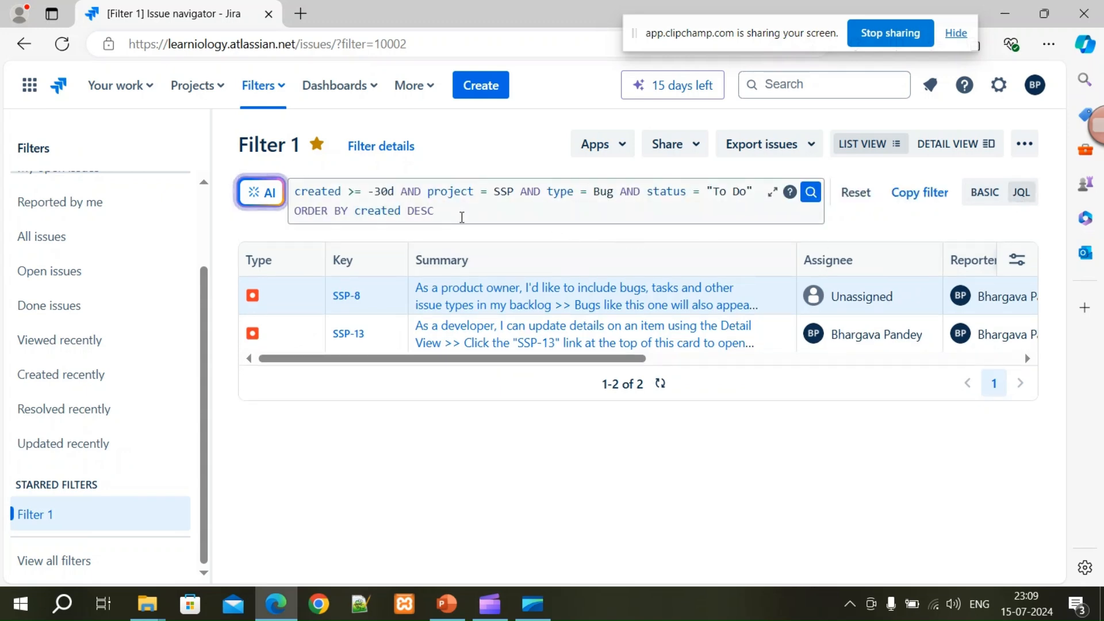
- Delete the condition "created >= -30d AND" from the start of Filter 1's JQL query
{"action": "left_click_drag", "start_coordinate": [461, 213], "coordinate": [294, 191]}
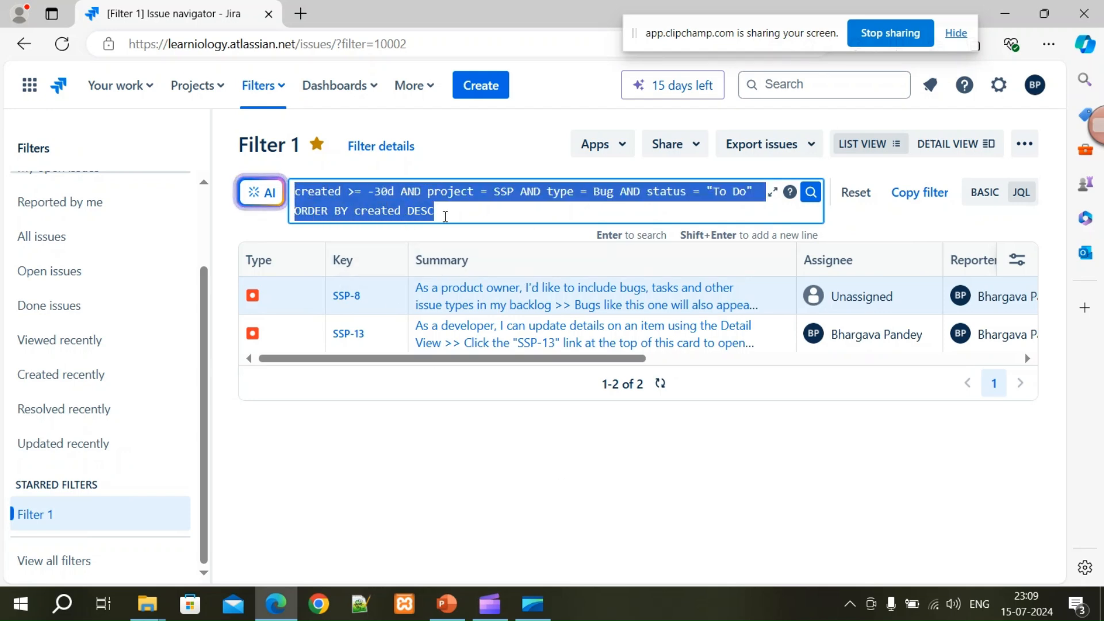
{"action": "left_click", "coordinate": [446, 216]}
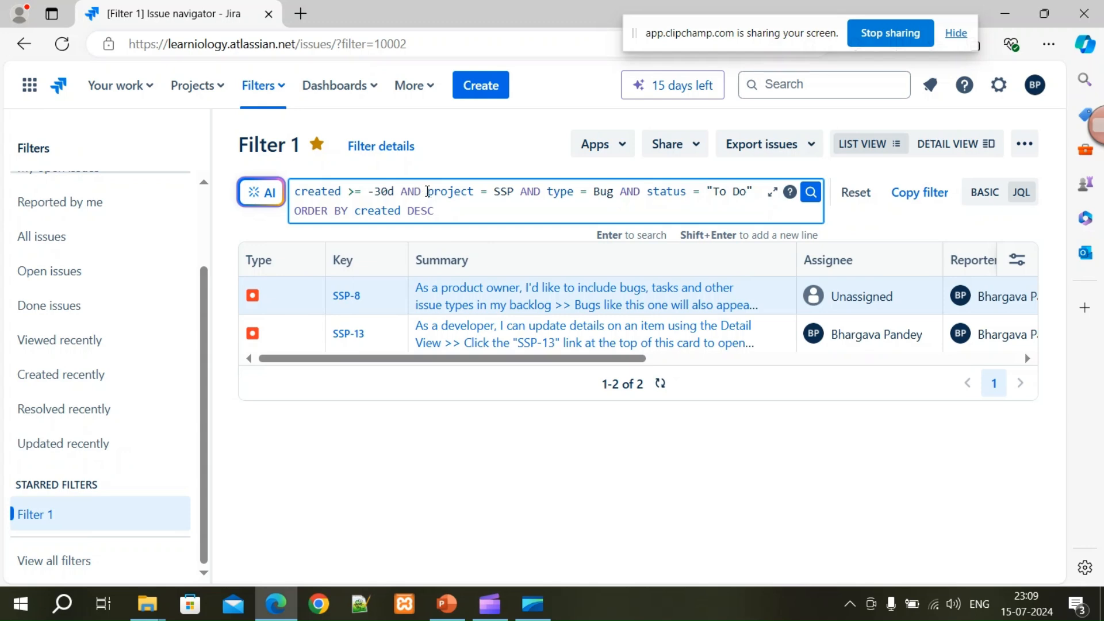
{"action": "left_click_drag", "start_coordinate": [426, 191], "coordinate": [299, 189]}
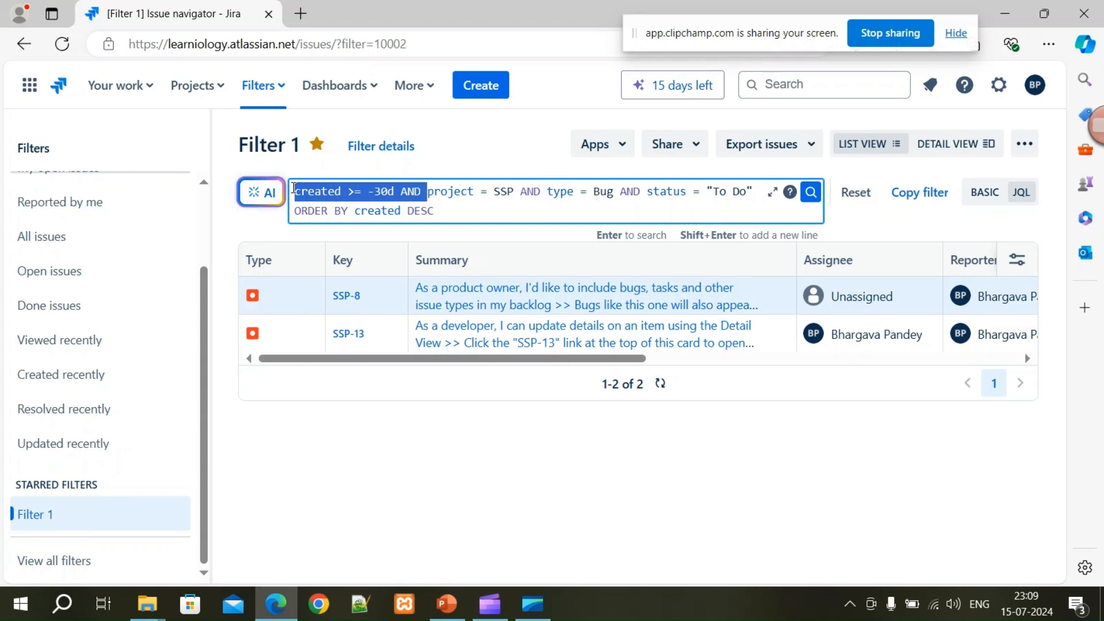
{"action": "key", "text": "BackSpace"}
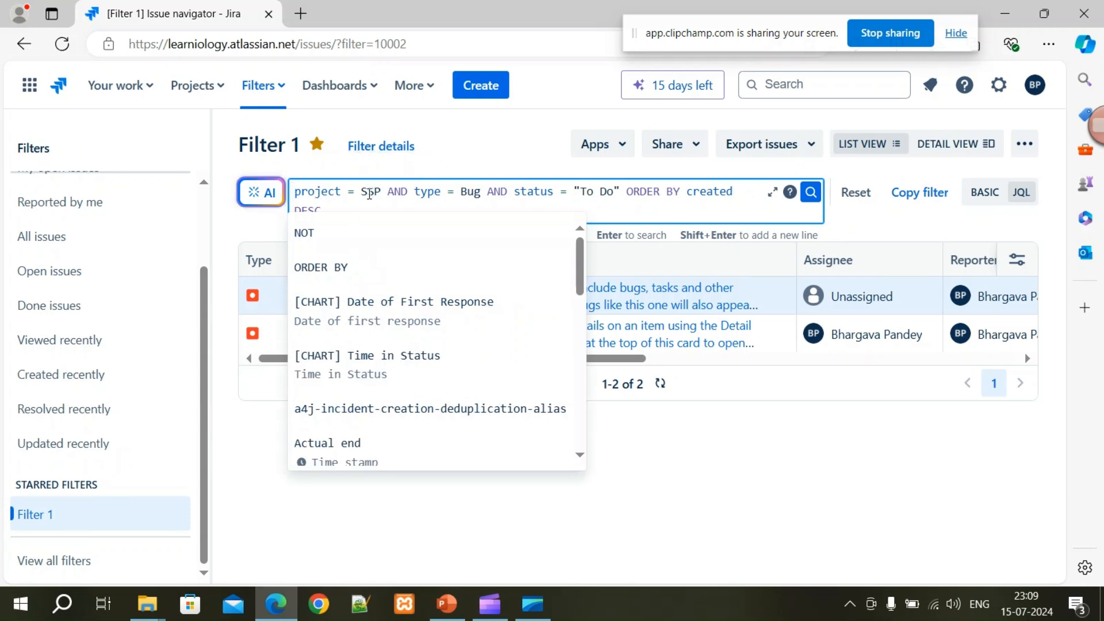
{"action": "left_click", "coordinate": [460, 142]}
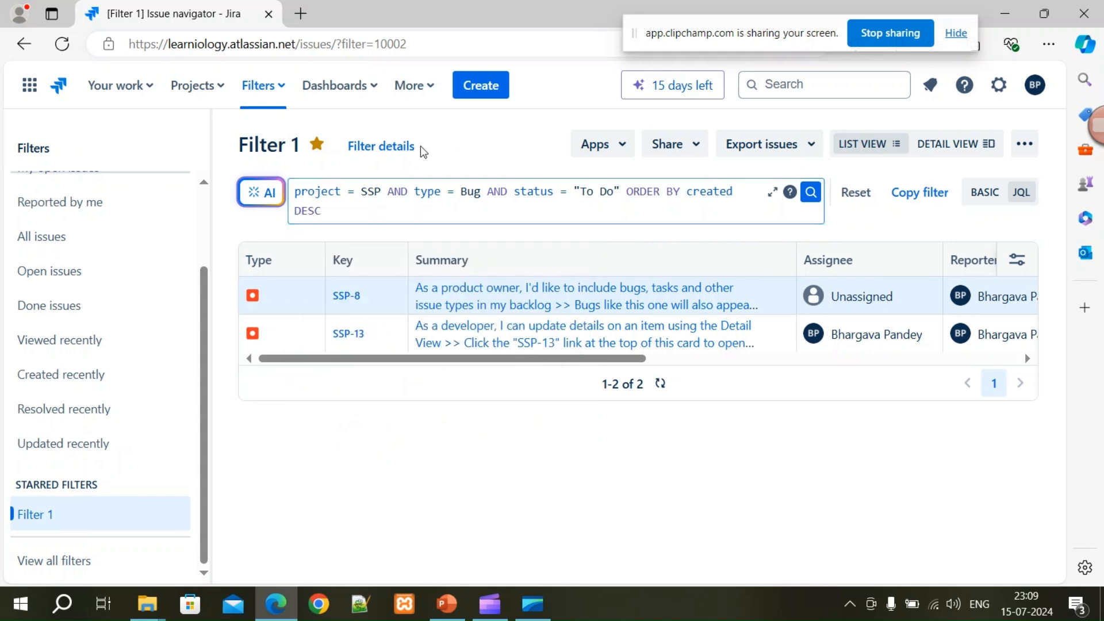
- Look up the Sample Scrum Project's key among the recent projects and highlight the whole JQL query for review
{"action": "left_click", "coordinate": [222, 86]}
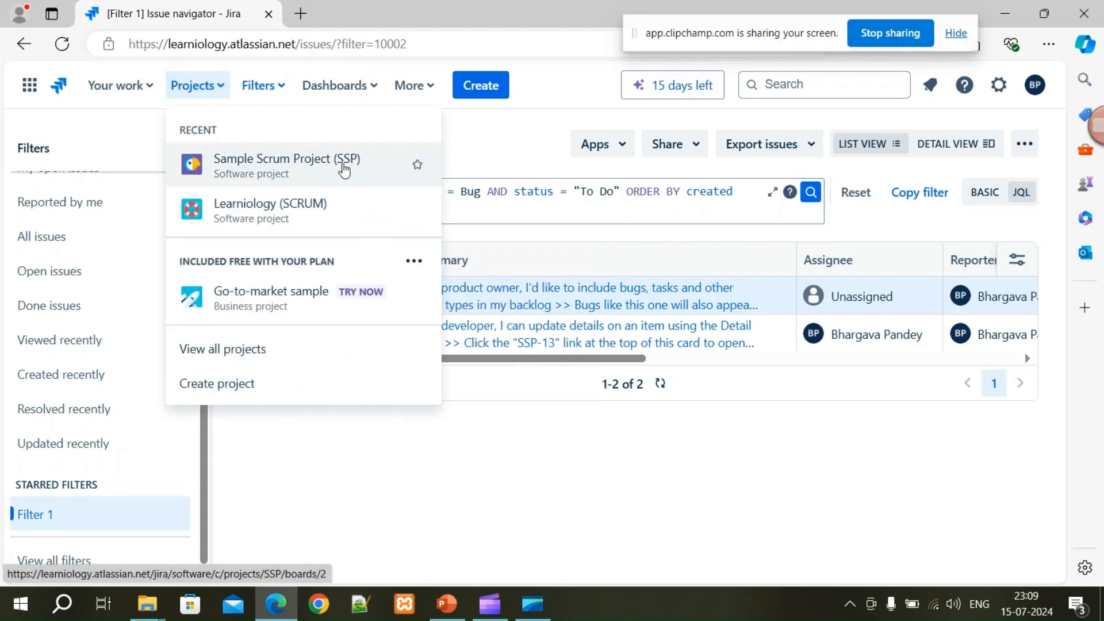
{"action": "left_click", "coordinate": [486, 141]}
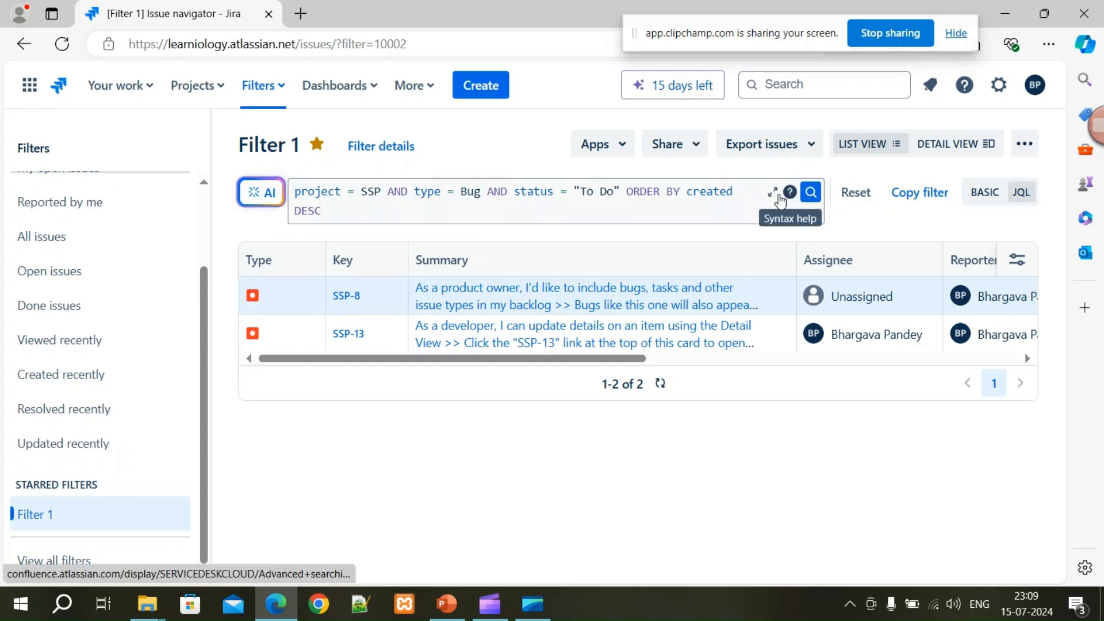
{"action": "left_click_drag", "start_coordinate": [334, 207], "coordinate": [296, 190]}
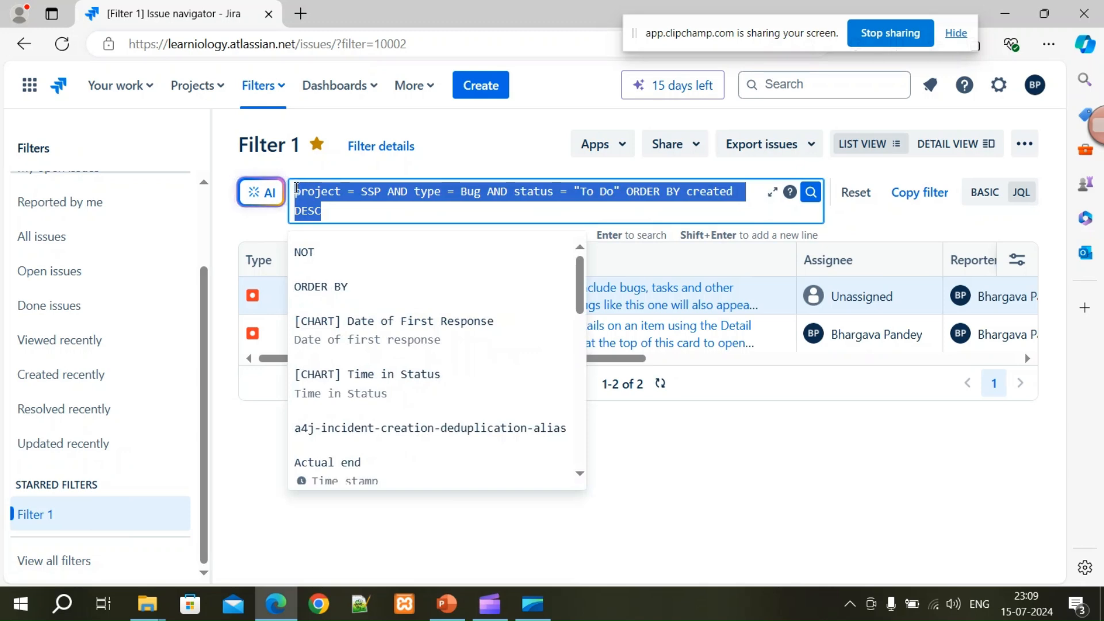
{"action": "left_click", "coordinate": [780, 457]}
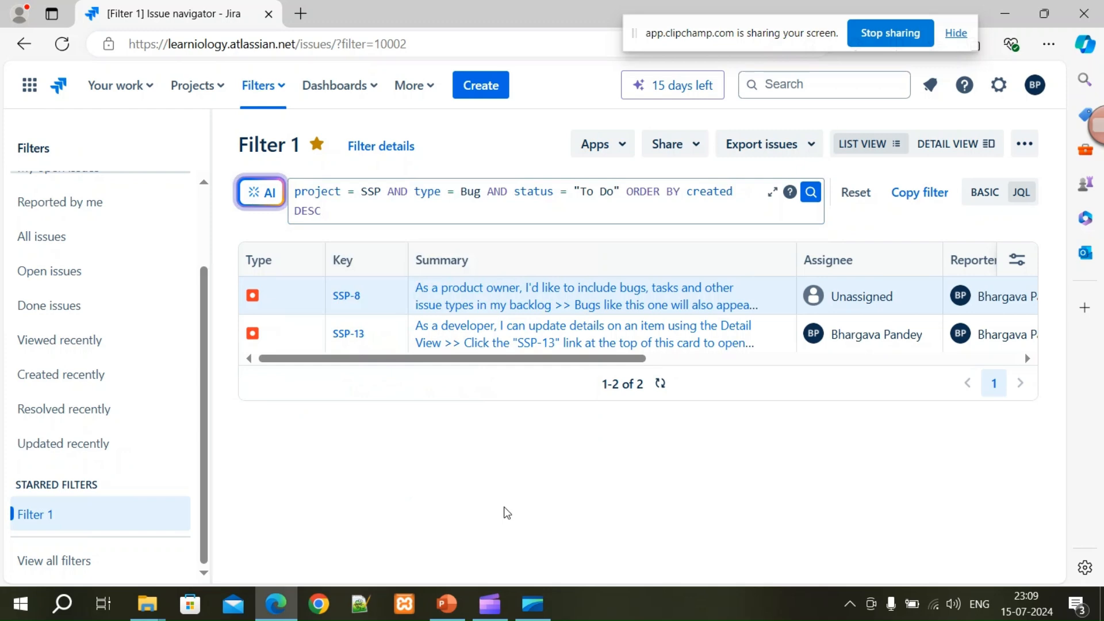
- Insert the operator "and" after the condition status = "To Do" in the JQL query
{"action": "left_click", "coordinate": [623, 192]}
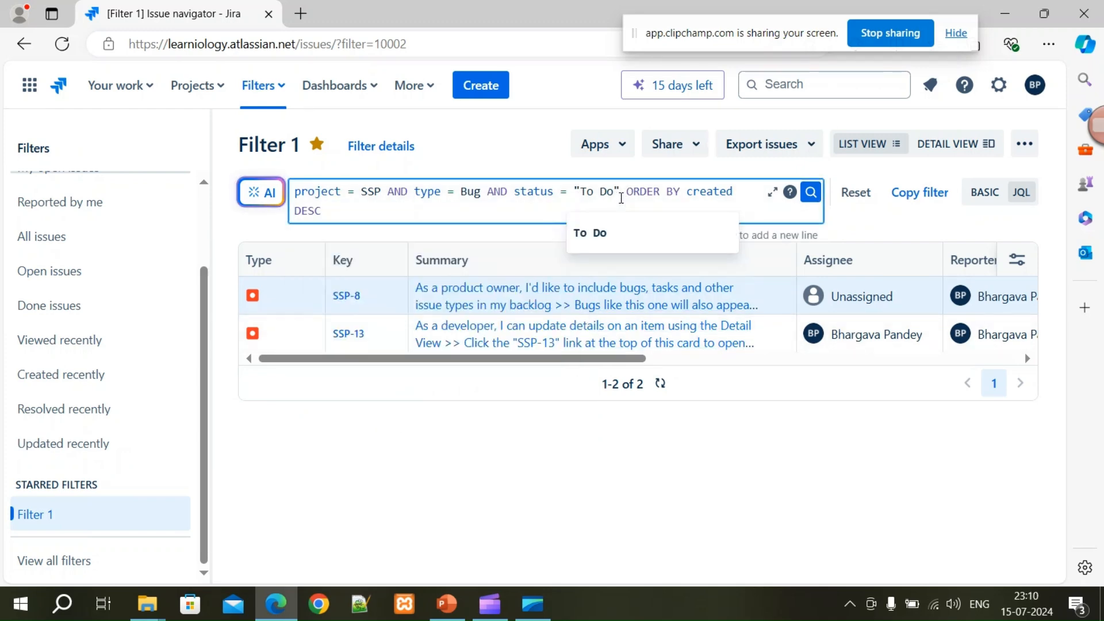
{"action": "type", "text": "cre"}
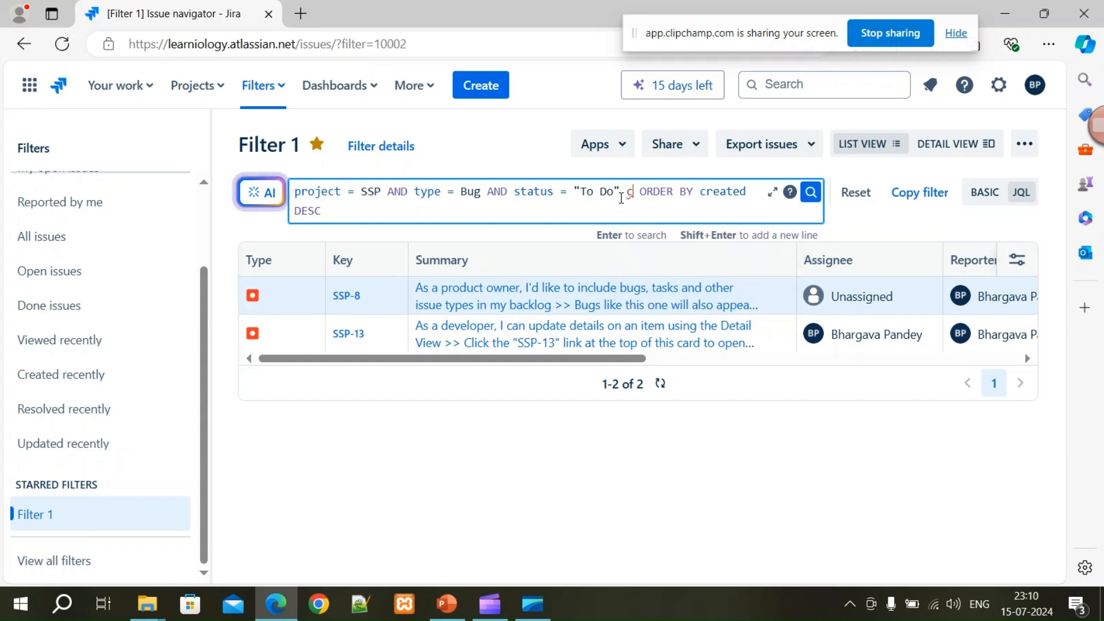
{"action": "key", "text": "BackSpace"}
{"action": "key", "text": "BackSpace"}
{"action": "key", "text": "BackSpace"}
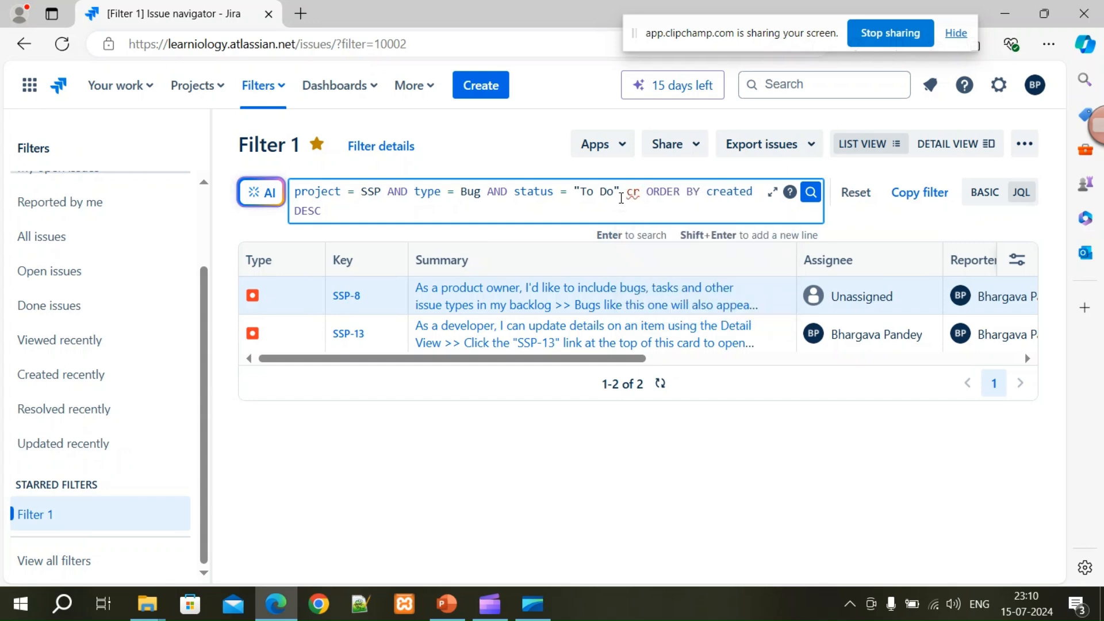
{"action": "type", "text": "and"}
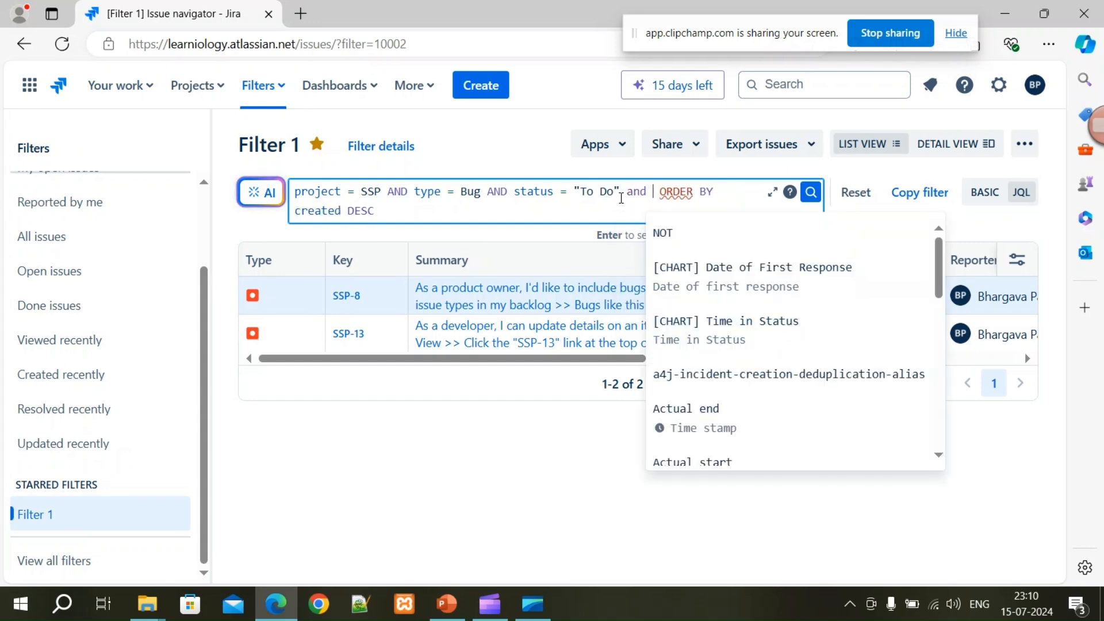
- Check the field suggestions for "cre" after the added operator in the JQL query, and clear that text
{"action": "type", "text": " cre"}
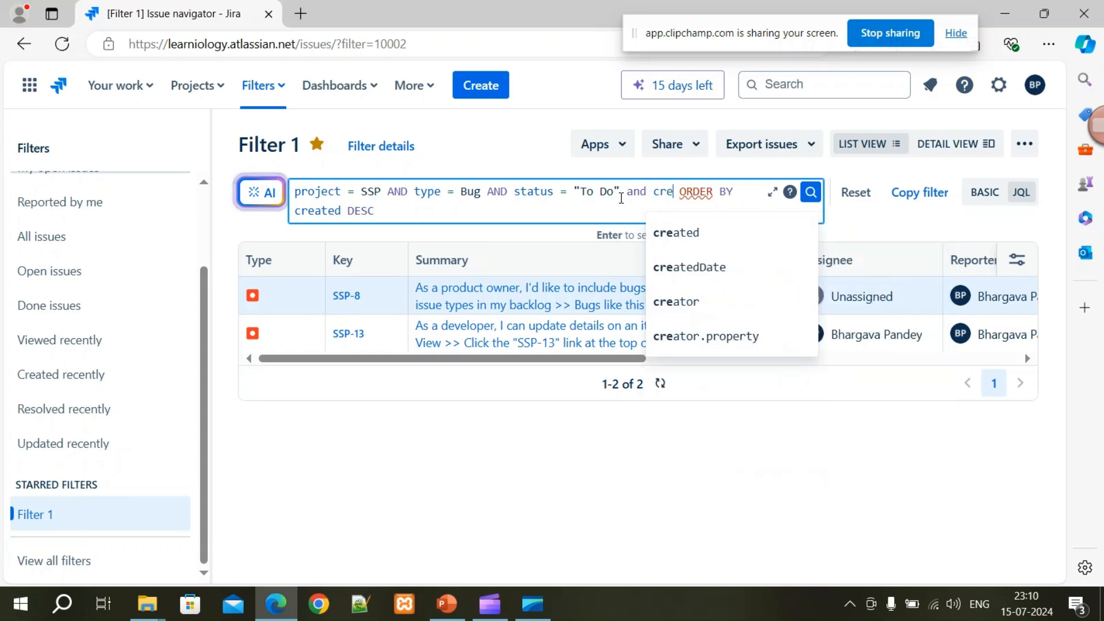
{"action": "key", "text": "Down"}
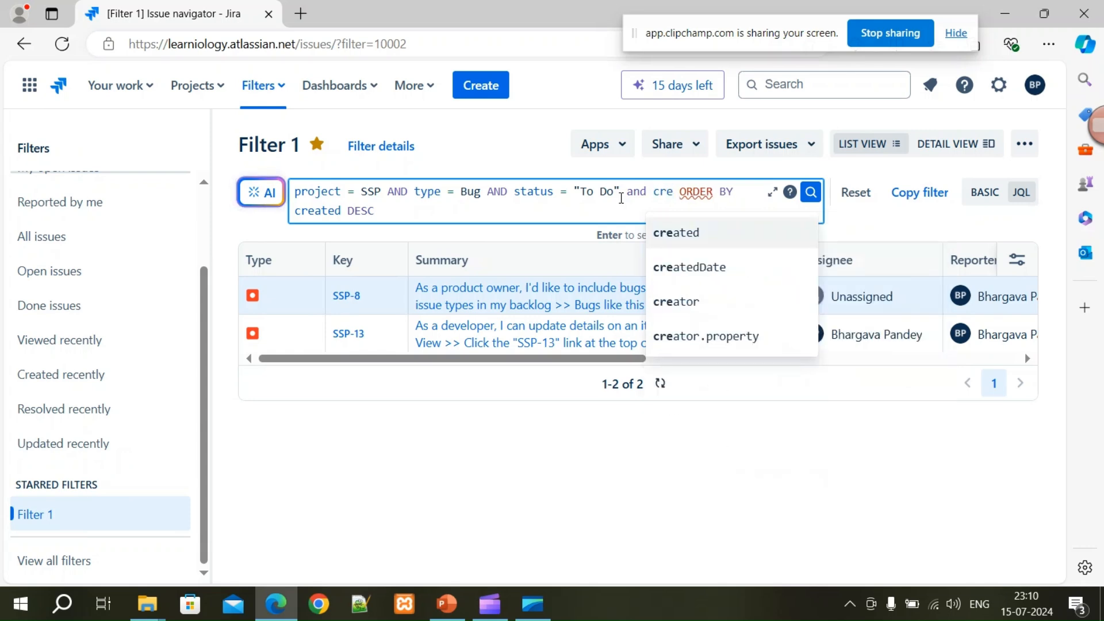
{"action": "key", "text": "Down"}
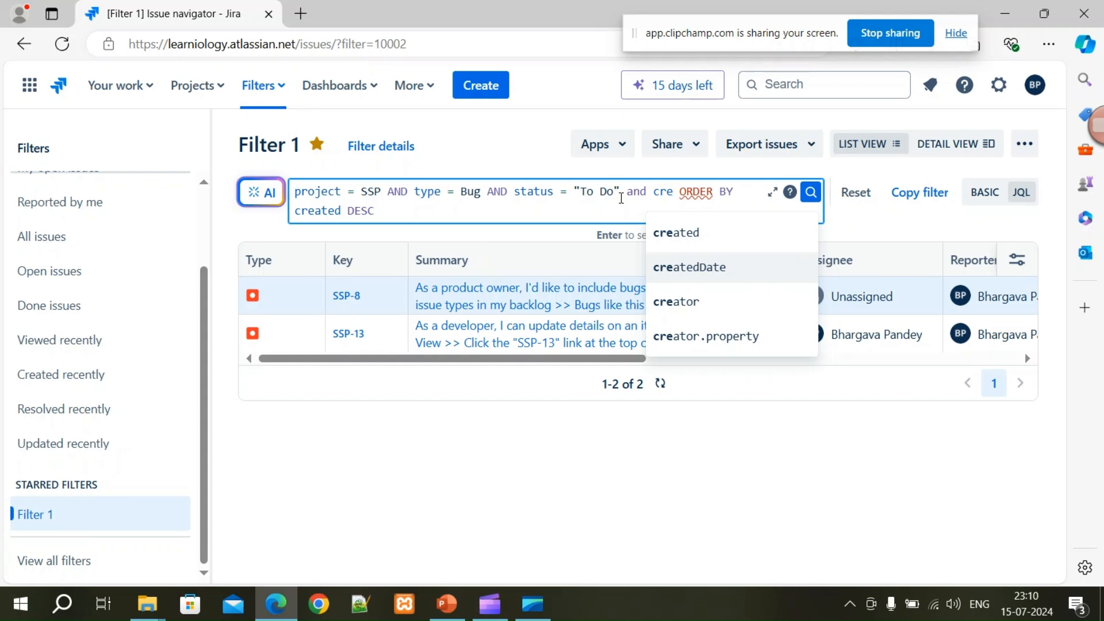
{"action": "key", "text": "Escape"}
{"action": "key", "text": "BackSpace"}
{"action": "key", "text": "BackSpace"}
{"action": "key", "text": "BackSpace"}
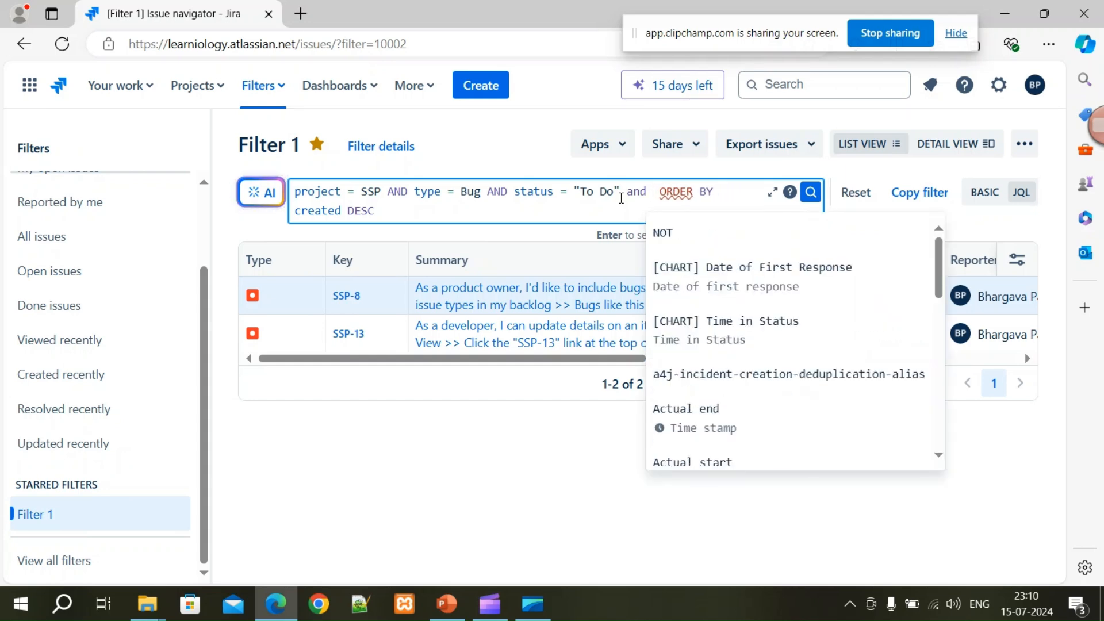
- Add an assignee condition for the chosen team member after the "and" operator in Filter 1's JQL query
{"action": "type", "text": "assi"}
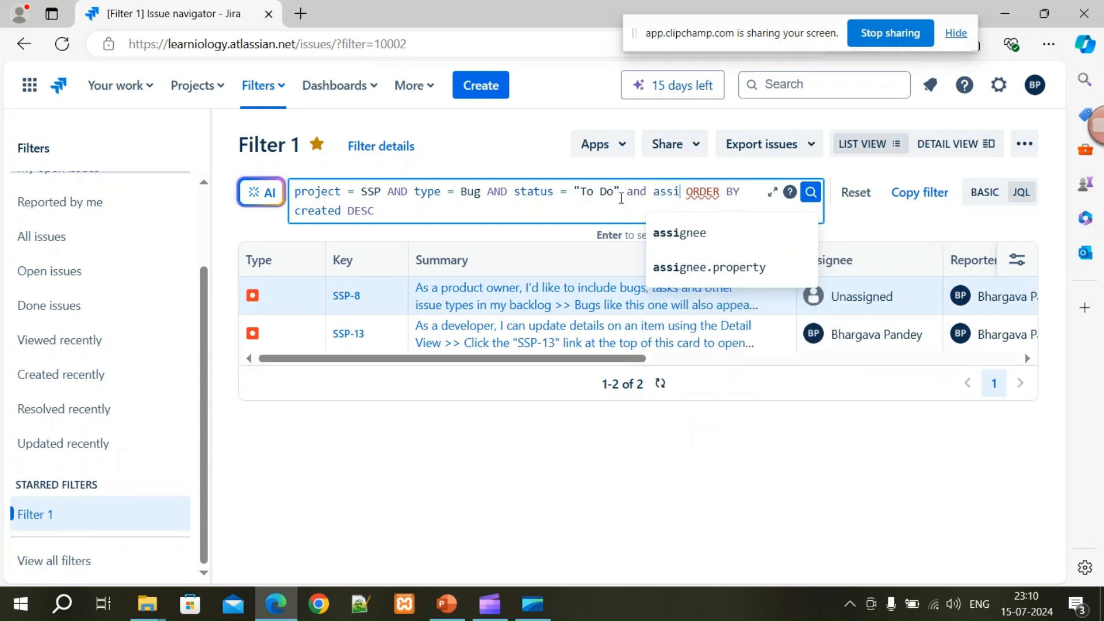
{"action": "key", "text": "Down"}
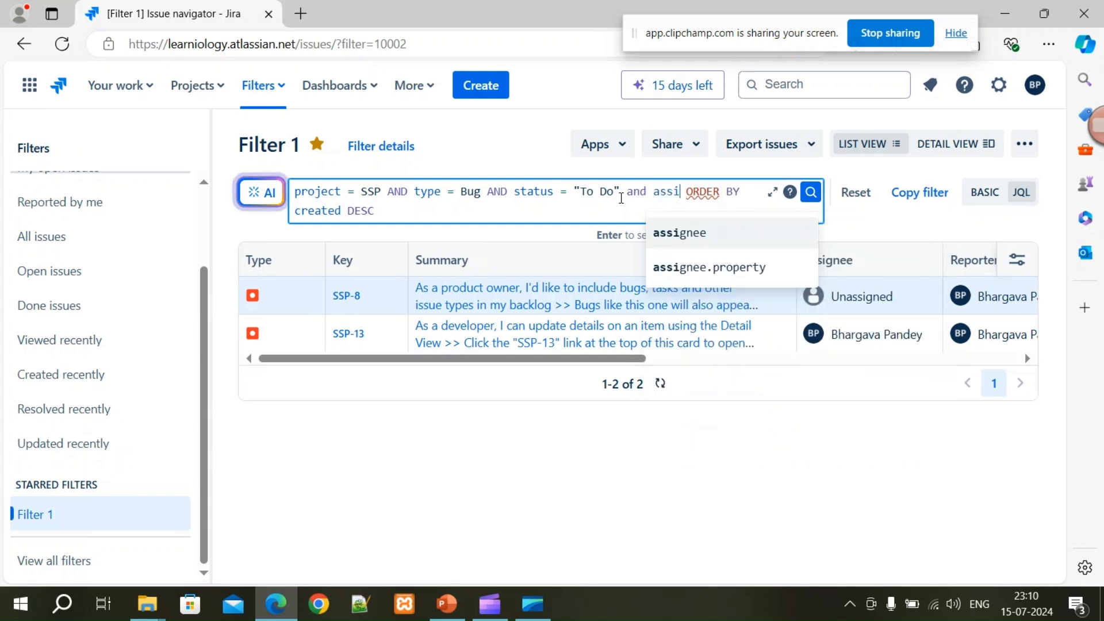
{"action": "left_click", "coordinate": [663, 240]}
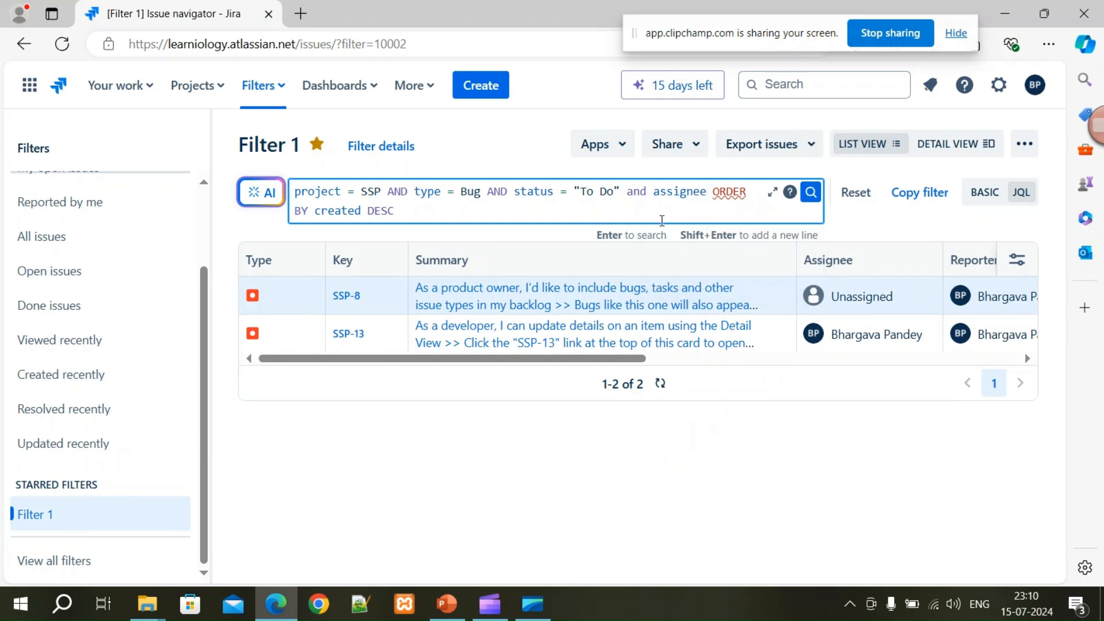
{"action": "type", "text": "=bhar"}
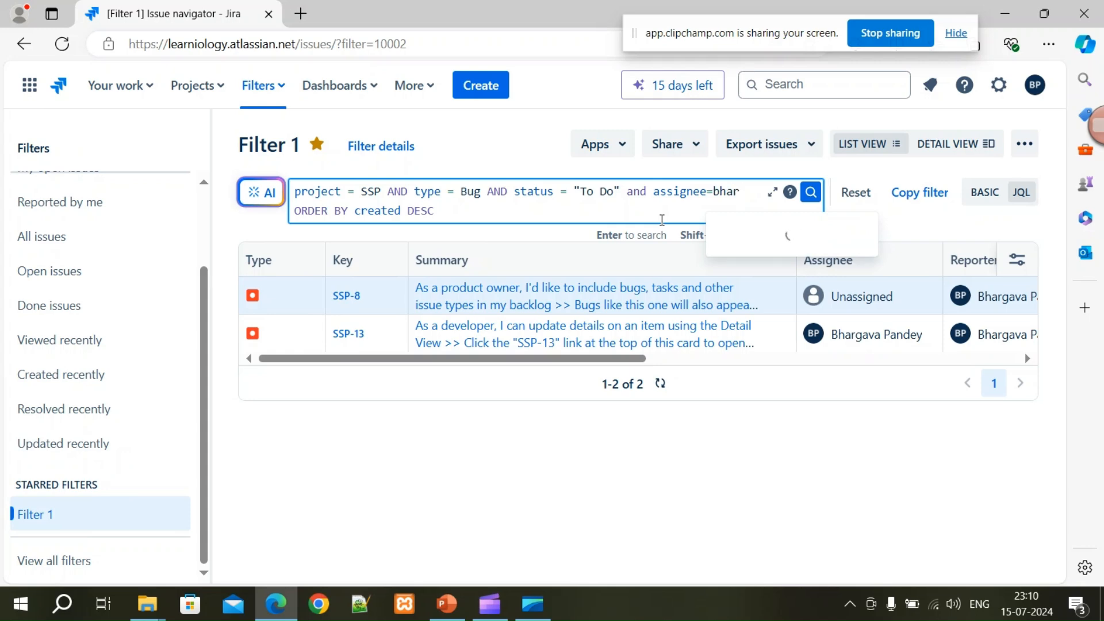
{"action": "left_click", "coordinate": [757, 233]}
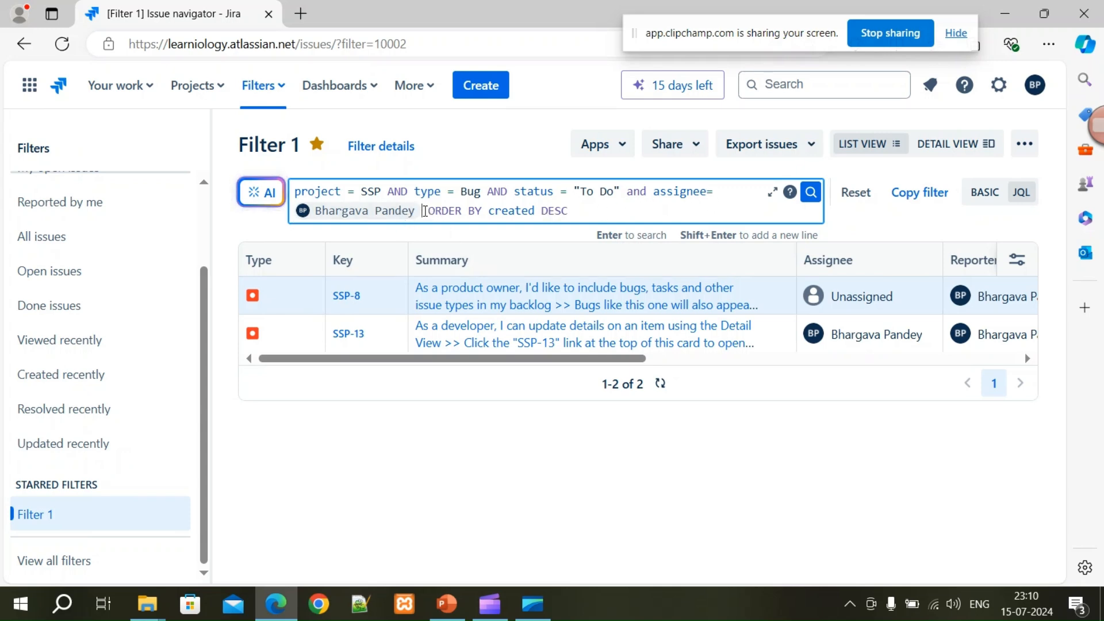
- Delete the "and assignee=" condition together with its person value from the JQL query
{"action": "left_click_drag", "start_coordinate": [627, 193], "coordinate": [422, 217]}
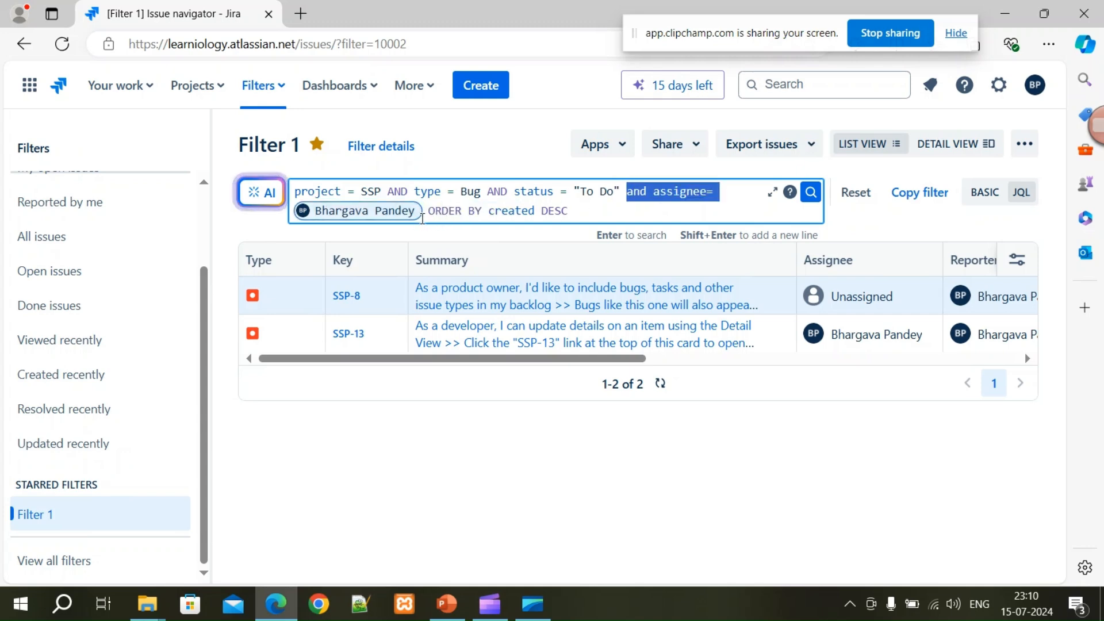
{"action": "key", "text": "BackSpace"}
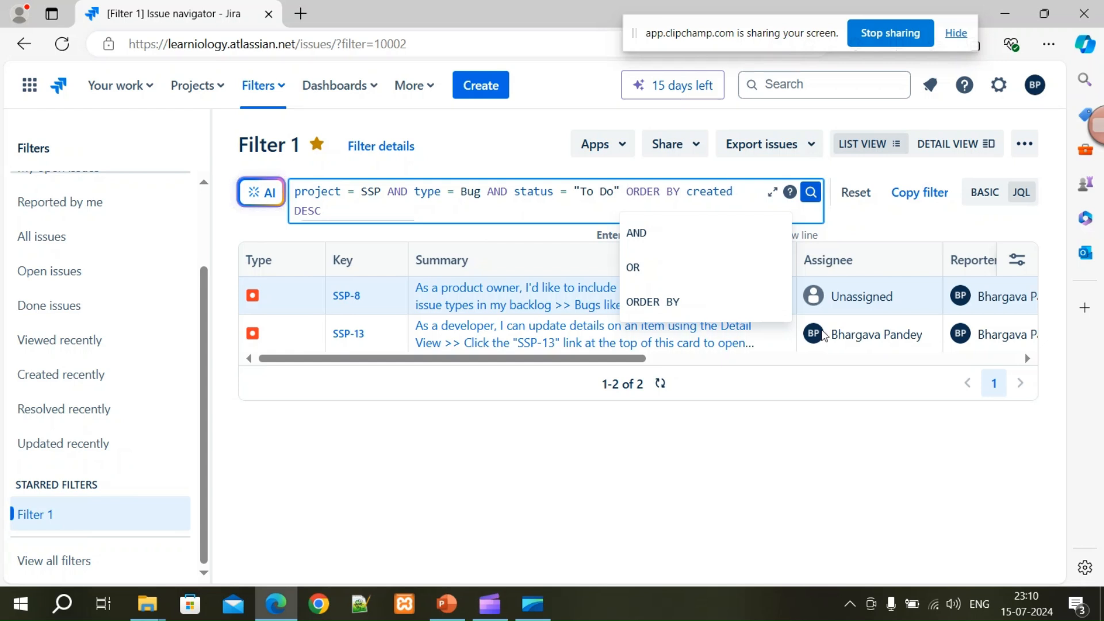
{"action": "left_click", "coordinate": [821, 434]}
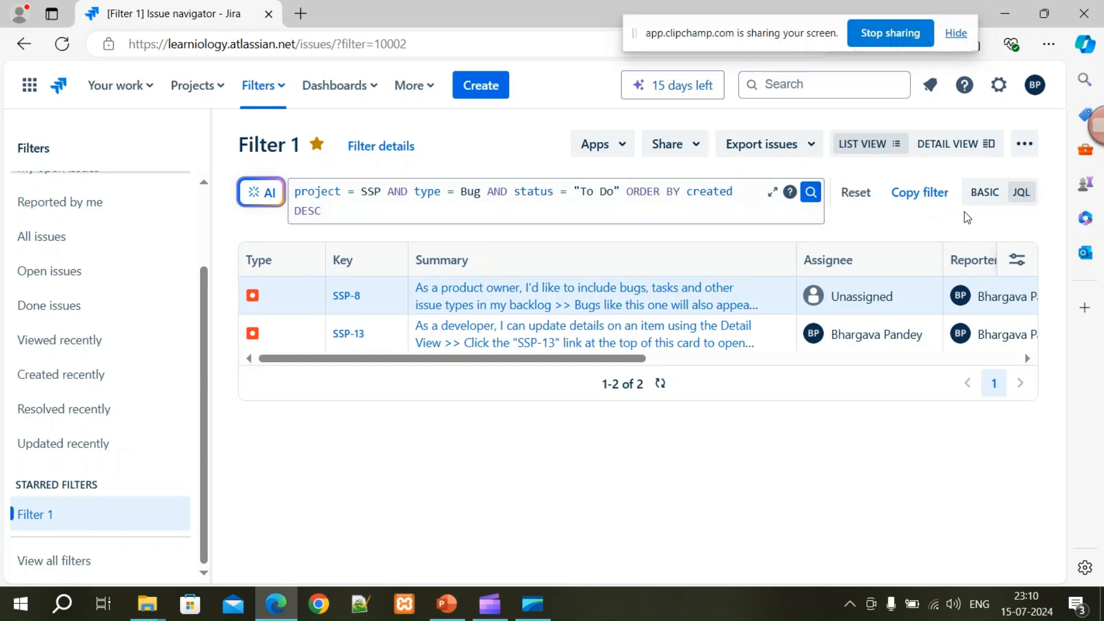
- Switch the search to basic mode and save a copy of Filter 1 named Filter 2
{"action": "left_click", "coordinate": [982, 198]}
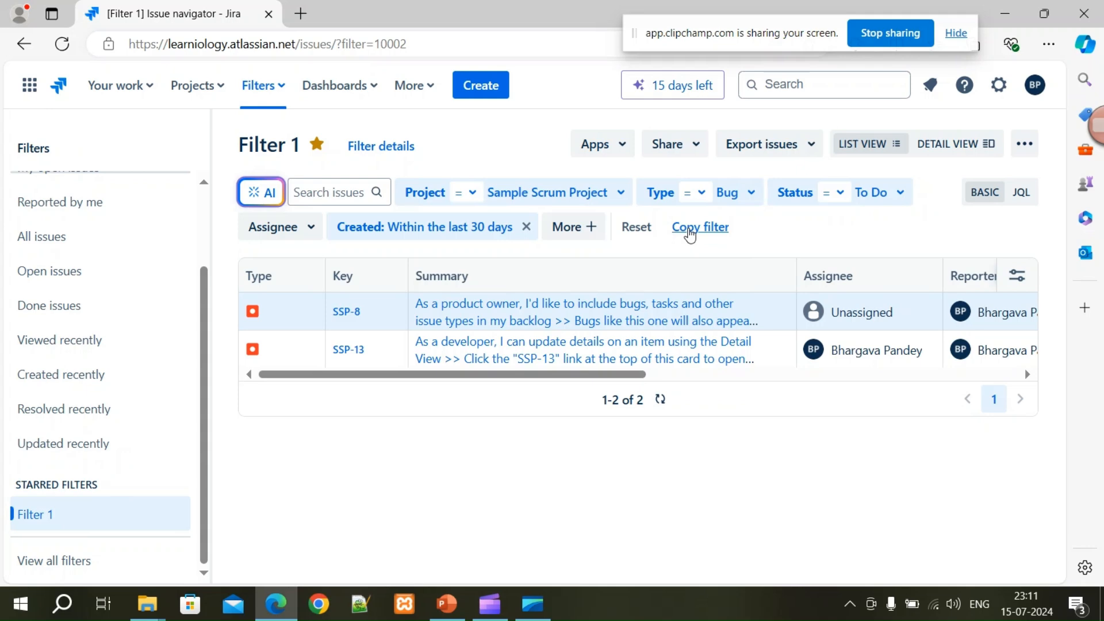
{"action": "left_click", "coordinate": [690, 233]}
{"action": "left_click", "coordinate": [381, 216]}
{"action": "key", "text": "BackSpace"}
{"action": "type", "text": "2"}
{"action": "left_click", "coordinate": [676, 550]}
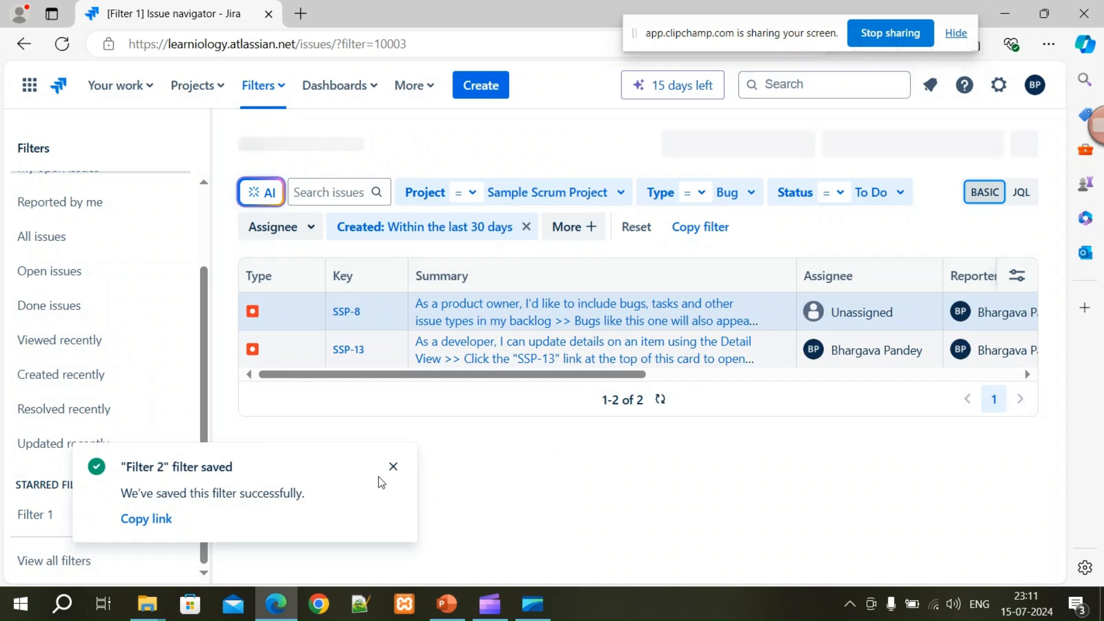
{"action": "left_click", "coordinate": [394, 466]}
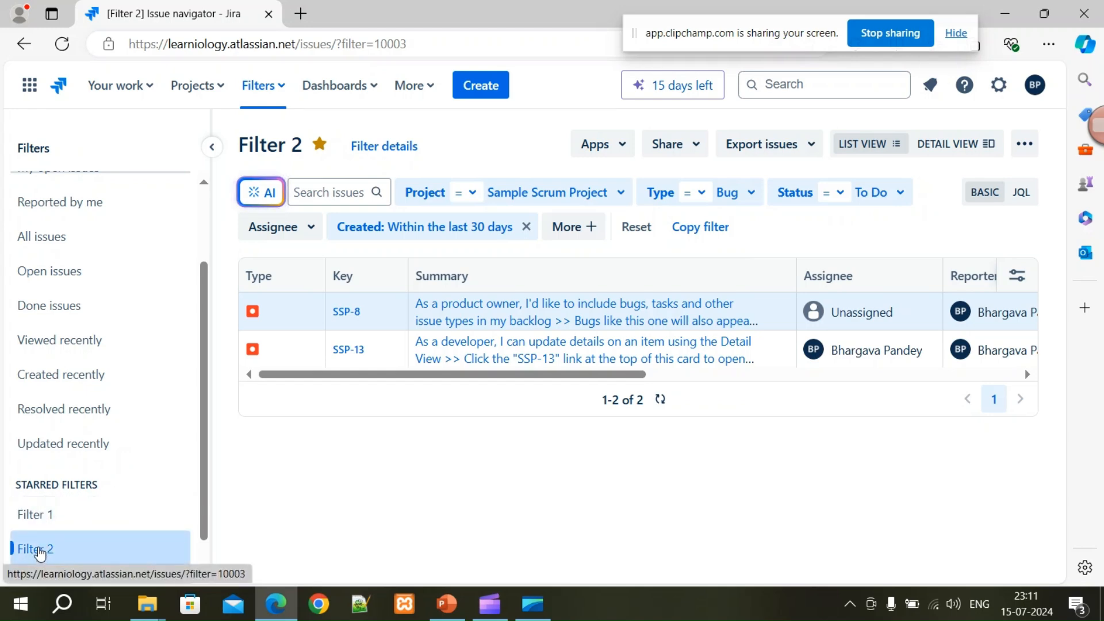
- Review the default and starred filters in the filter list and check the export formats offered for Filter 2
{"action": "scroll", "coordinate": [163, 503], "scroll_direction": "down", "scroll_amount": 1}
{"action": "scroll", "coordinate": [196, 403], "scroll_direction": "up", "scroll_amount": 3}
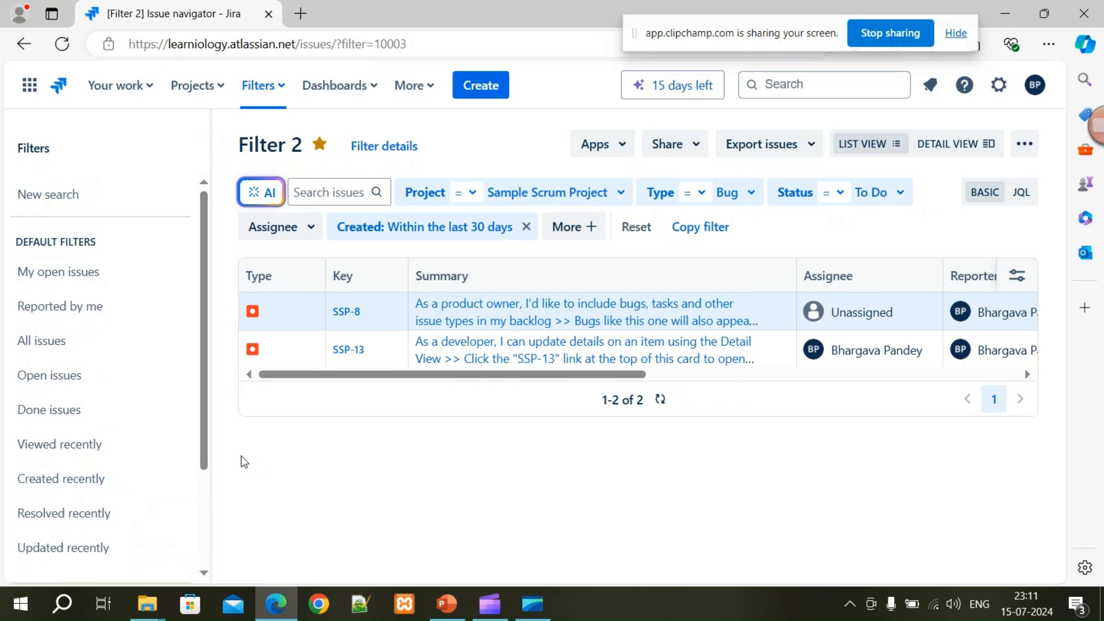
{"action": "scroll", "coordinate": [115, 403], "scroll_direction": "down", "scroll_amount": 3}
{"action": "scroll", "coordinate": [200, 463], "scroll_direction": "up", "scroll_amount": 3}
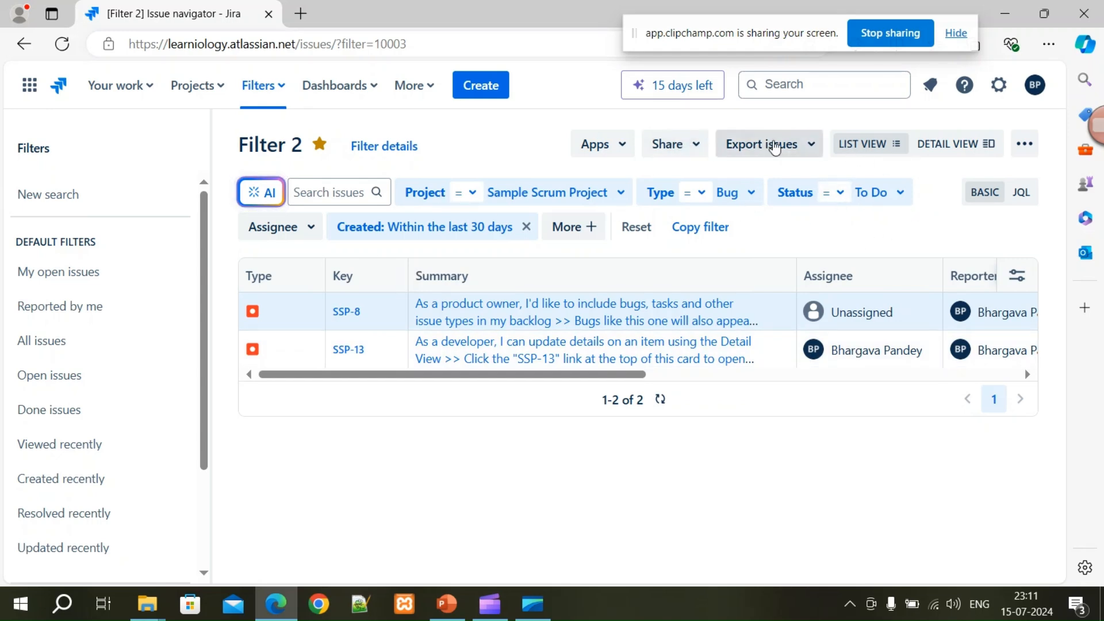
{"action": "left_click", "coordinate": [810, 148]}
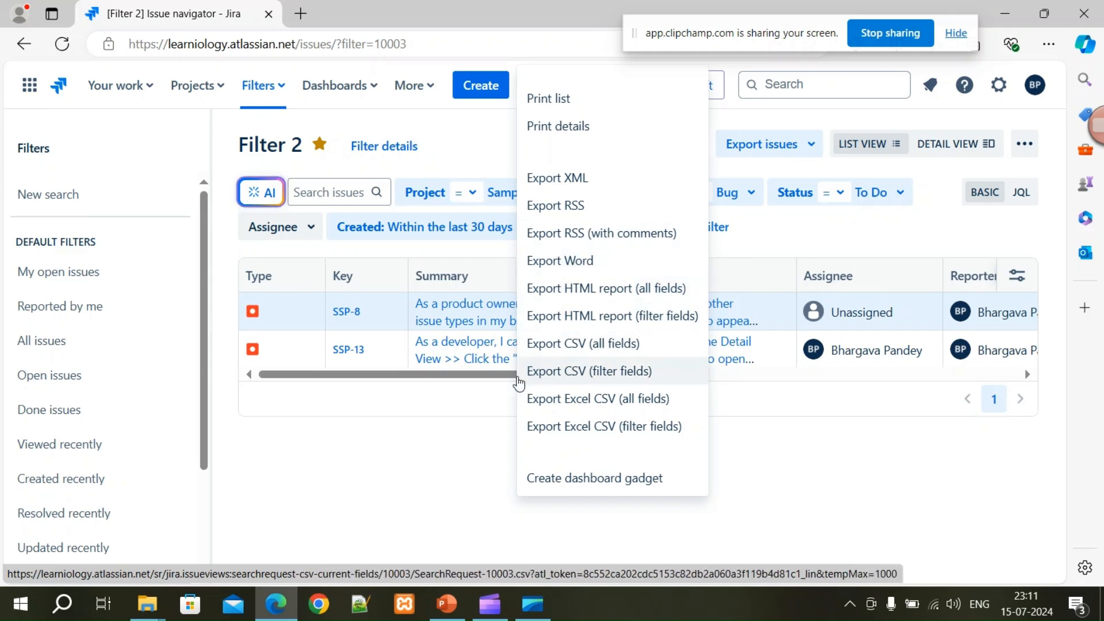
{"action": "left_click", "coordinate": [439, 425]}
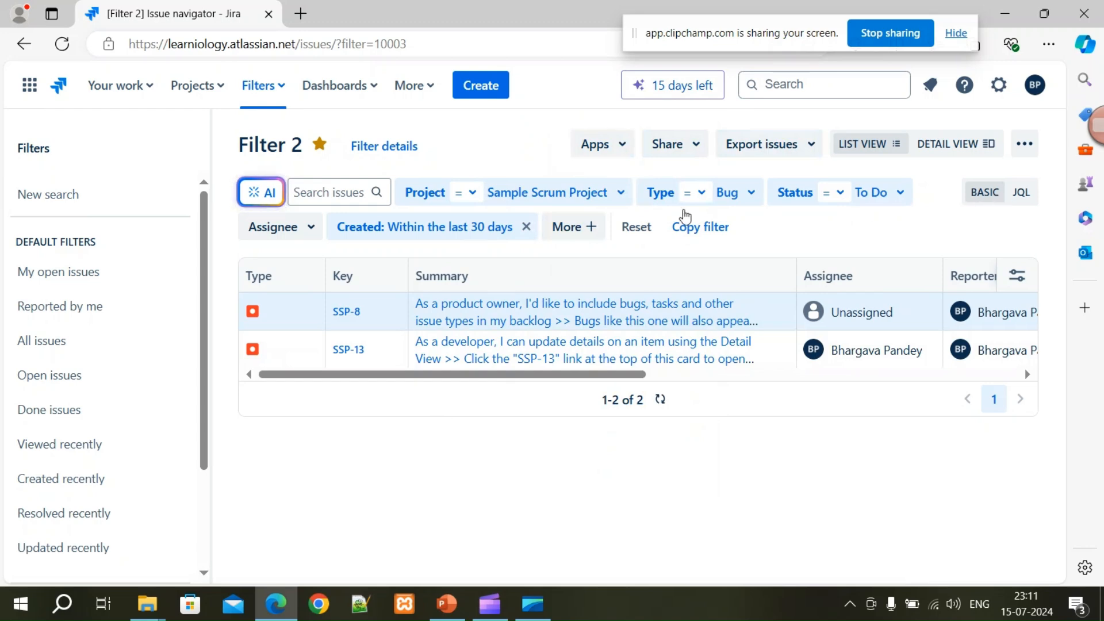
- Open the All issues default filter and check the export formats offered for it
{"action": "left_click", "coordinate": [54, 353]}
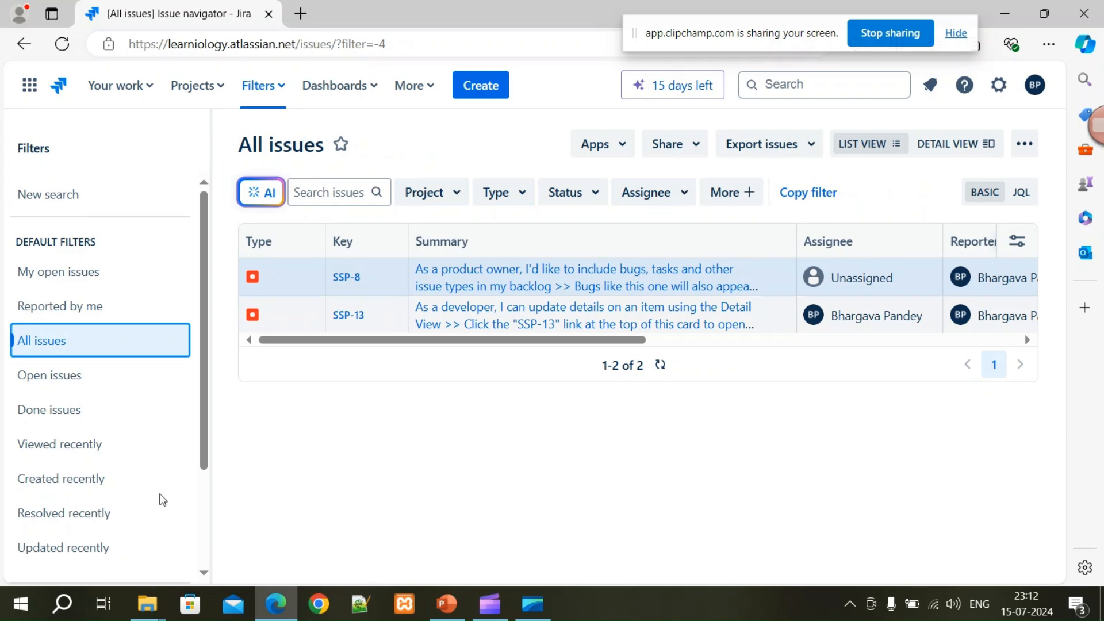
{"action": "scroll", "coordinate": [155, 518], "scroll_direction": "down", "scroll_amount": 3}
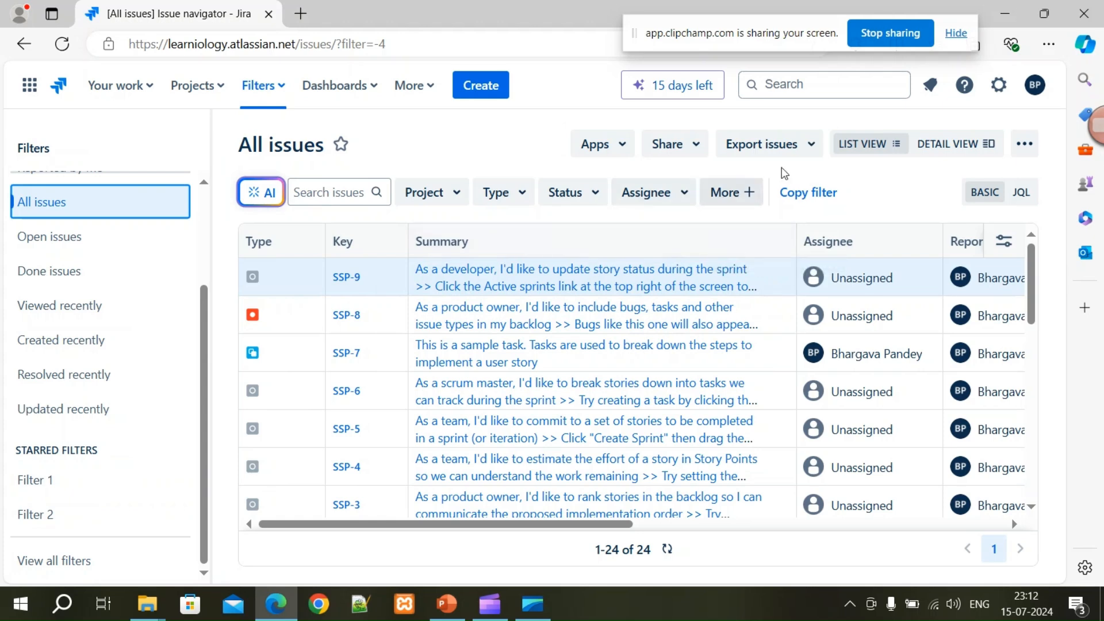
{"action": "left_click", "coordinate": [816, 149]}
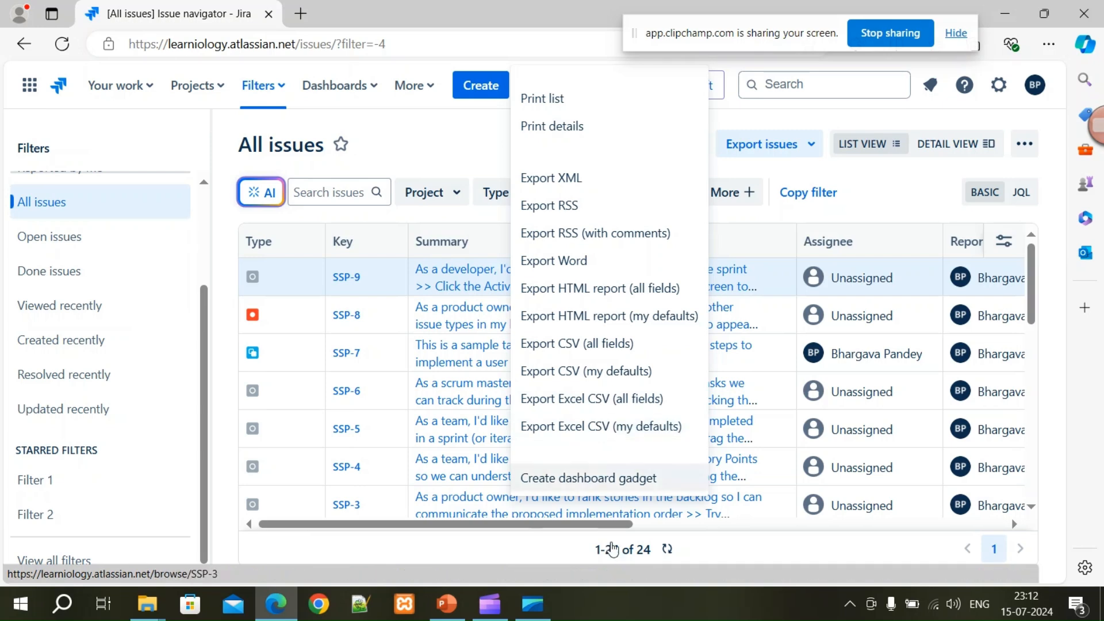
{"action": "left_click", "coordinate": [523, 565]}
- Examine the All issues columns through to Due date and compare them with the all-fields and default-fields export options
{"action": "left_click_drag", "start_coordinate": [559, 522], "coordinate": [998, 458]}
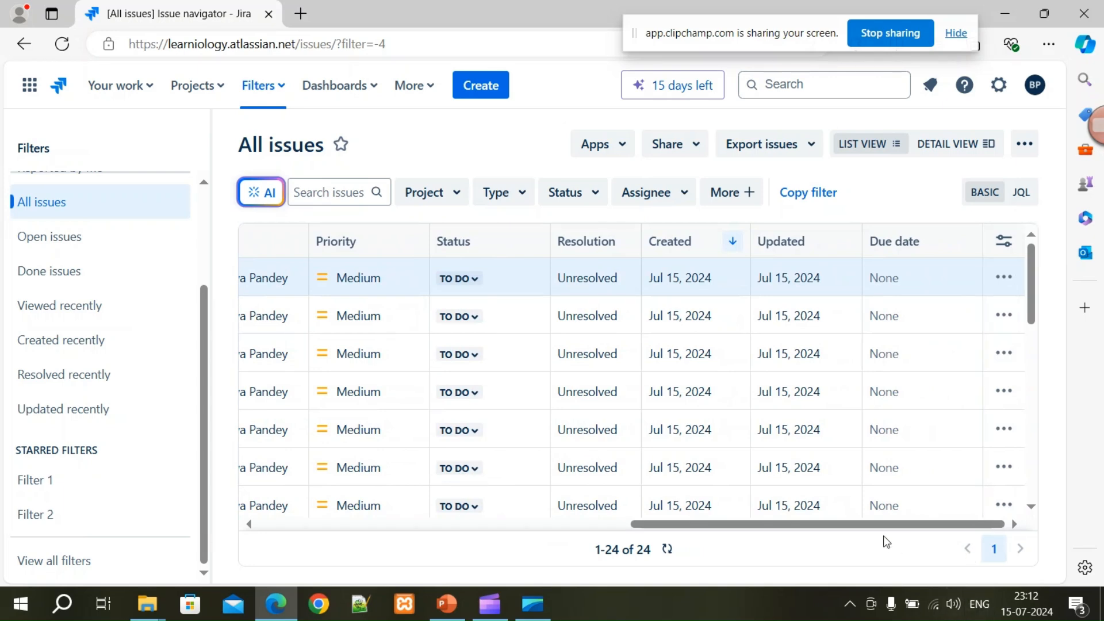
{"action": "left_click_drag", "start_coordinate": [896, 523], "coordinate": [948, 516]}
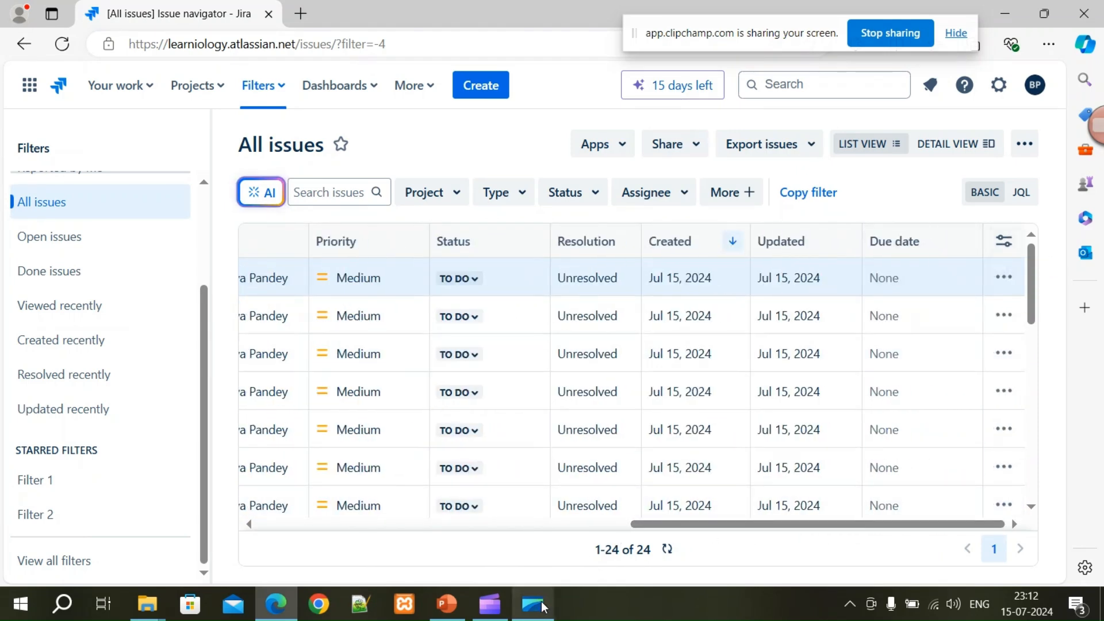
{"action": "left_click", "coordinate": [817, 154]}
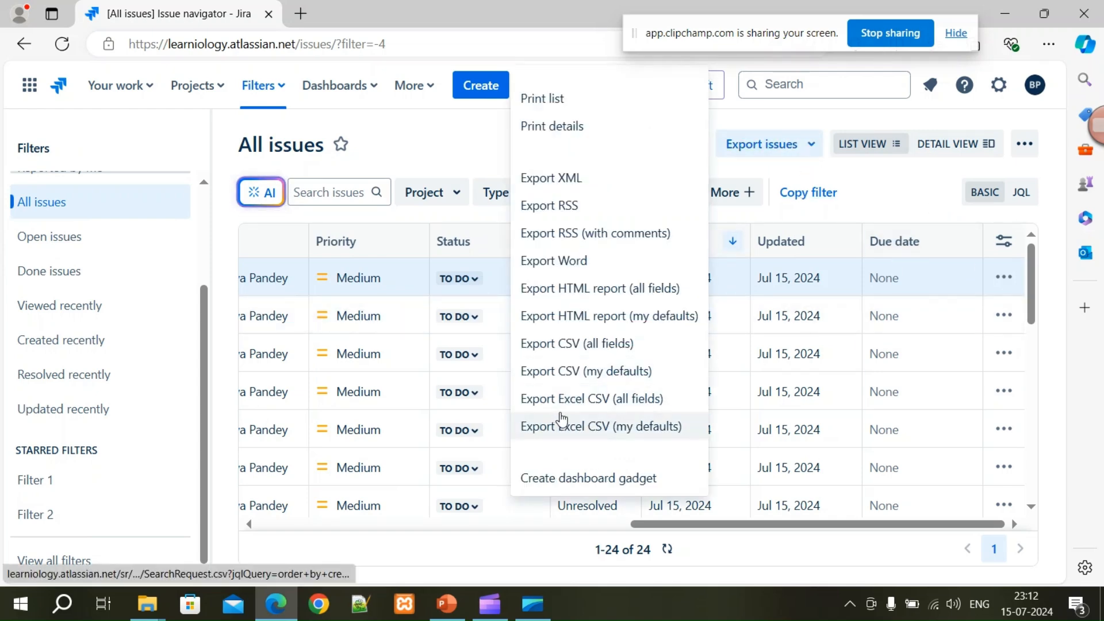
{"action": "left_click", "coordinate": [899, 209]}
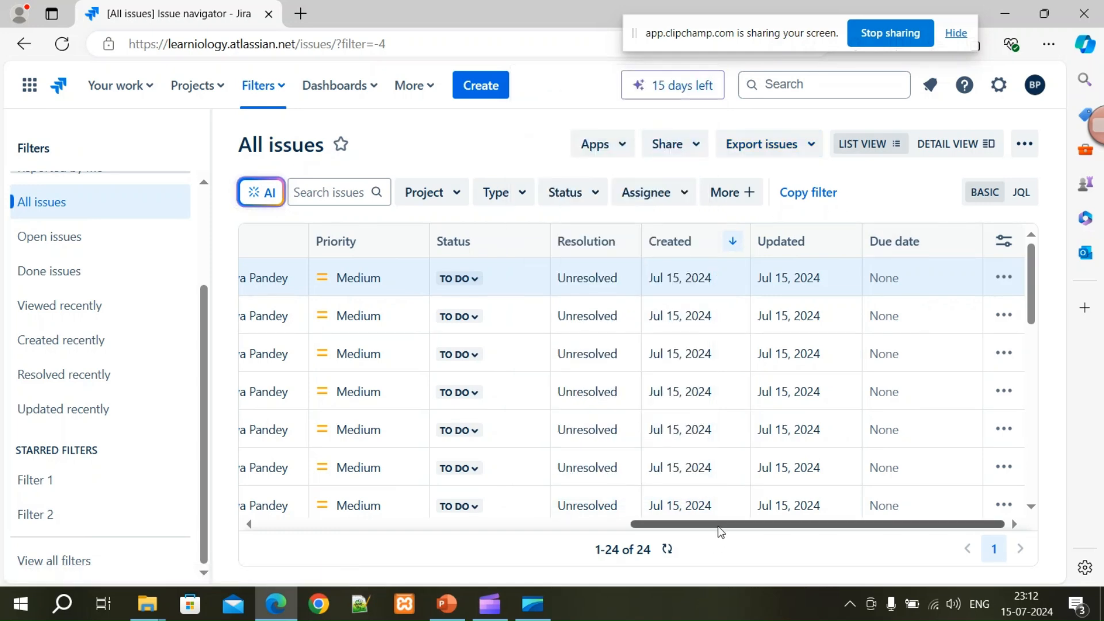
{"action": "left_click_drag", "start_coordinate": [664, 535], "coordinate": [311, 552]}
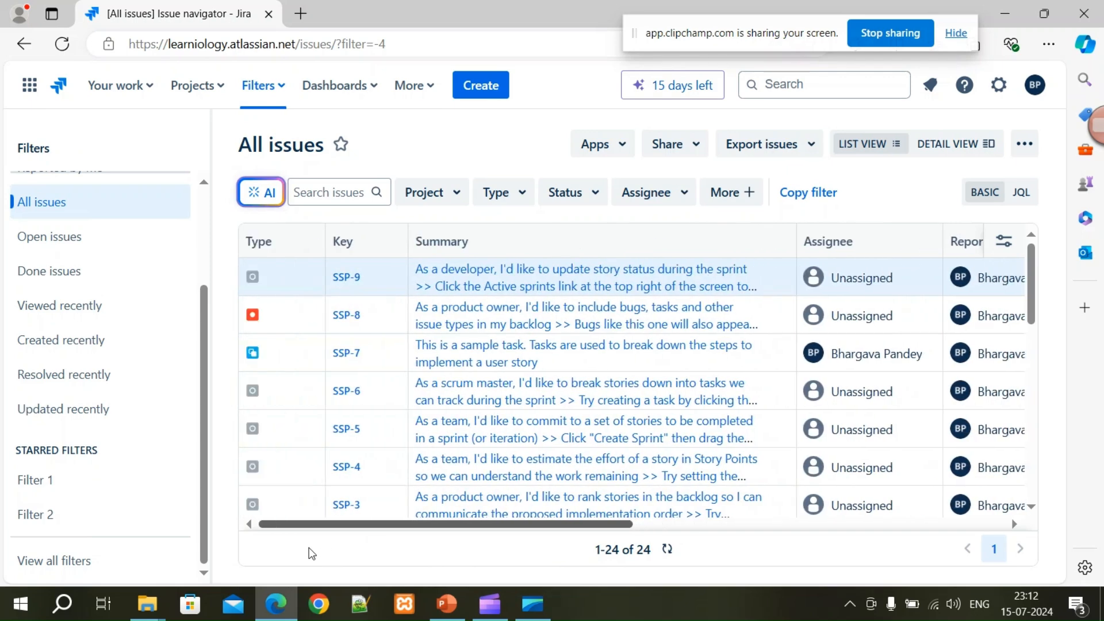
- Open issue SSP-9 from the All issues list and review its description, activity and details
{"action": "left_click", "coordinate": [350, 279]}
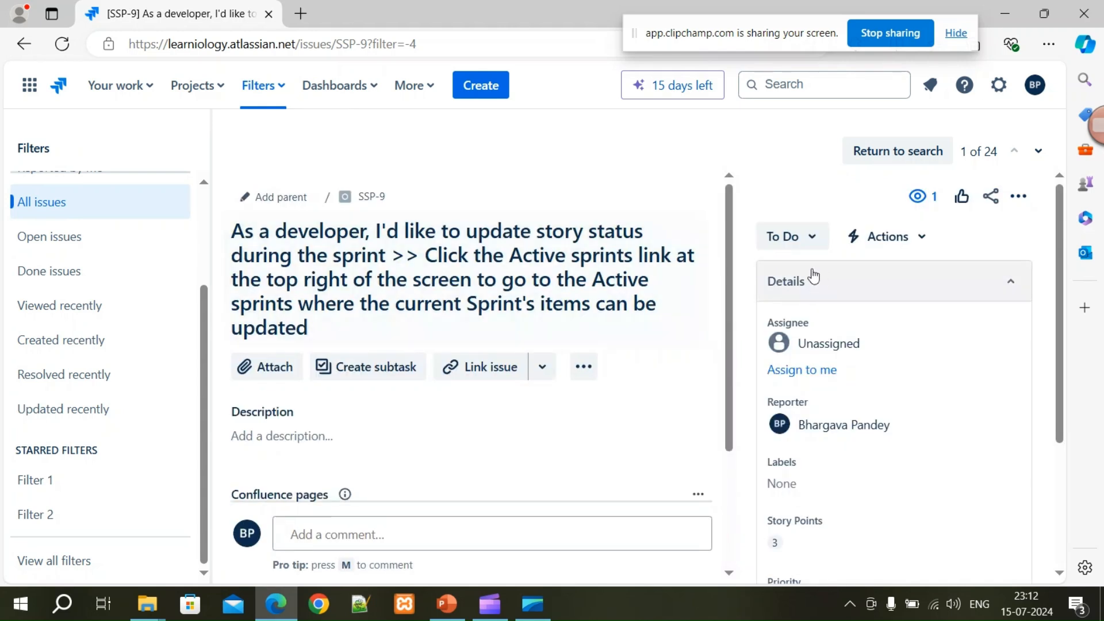
{"action": "scroll", "coordinate": [627, 399], "scroll_direction": "down", "scroll_amount": 3}
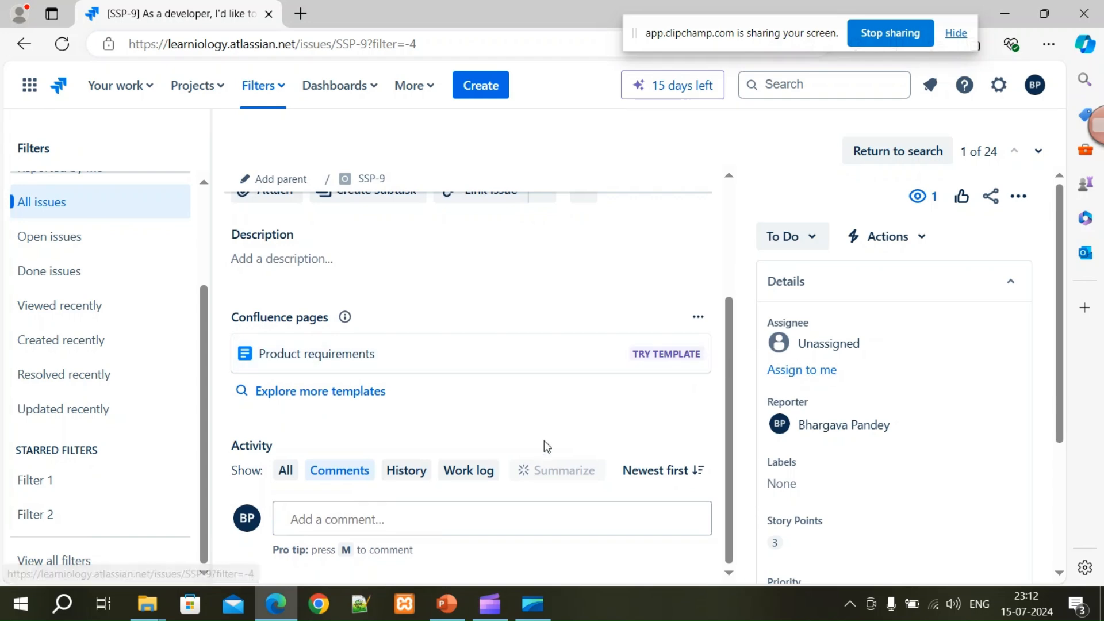
{"action": "scroll", "coordinate": [939, 371], "scroll_direction": "down", "scroll_amount": 3}
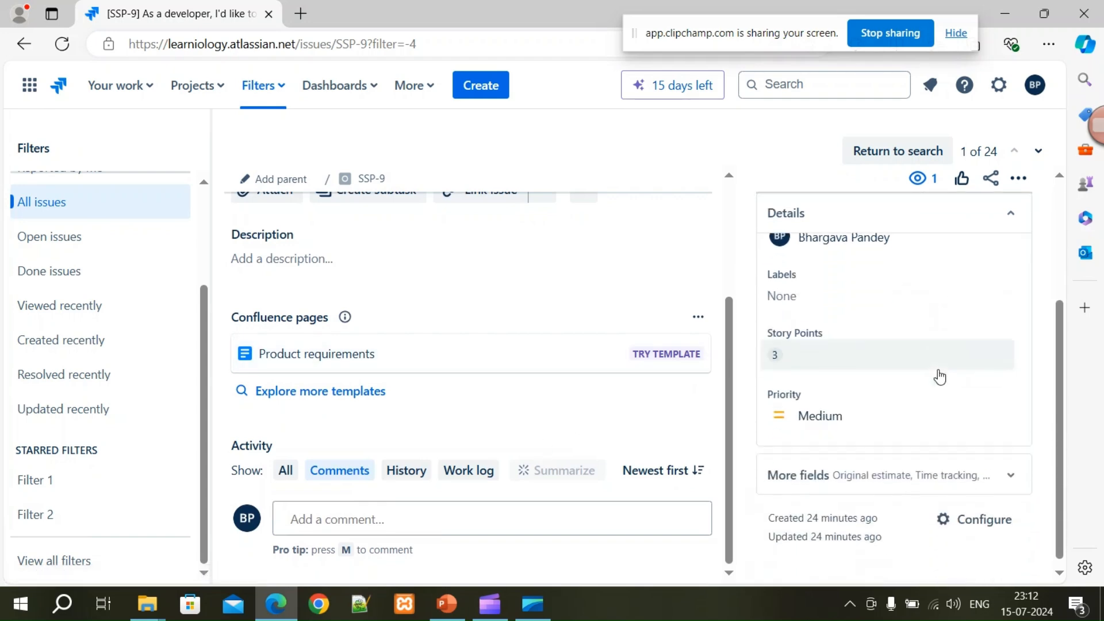
{"action": "scroll", "coordinate": [348, 328], "scroll_direction": "up", "scroll_amount": 3}
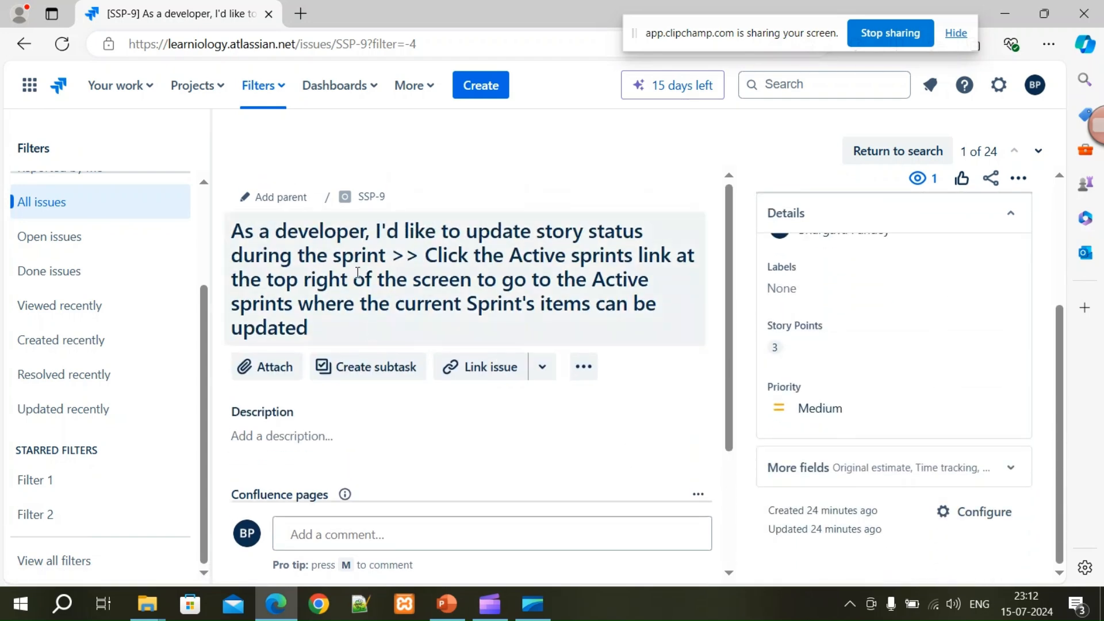
- Open issue SSP-9 in its own browser tab and review its labels, story points and priority
{"action": "left_click", "coordinate": [371, 196]}
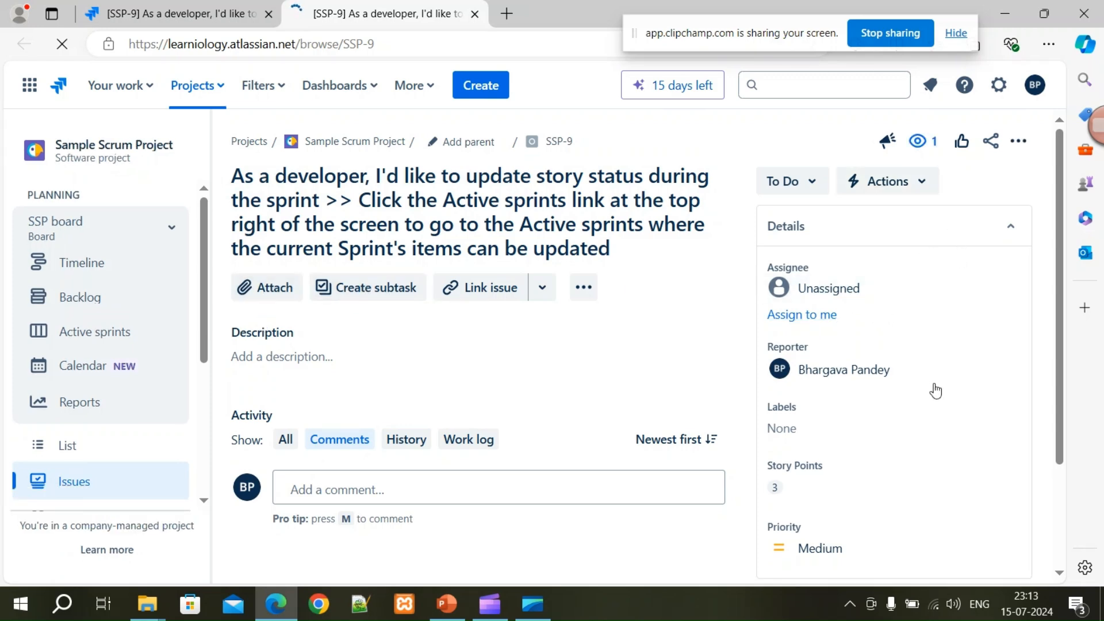
{"action": "scroll", "coordinate": [934, 383], "scroll_direction": "down", "scroll_amount": 1}
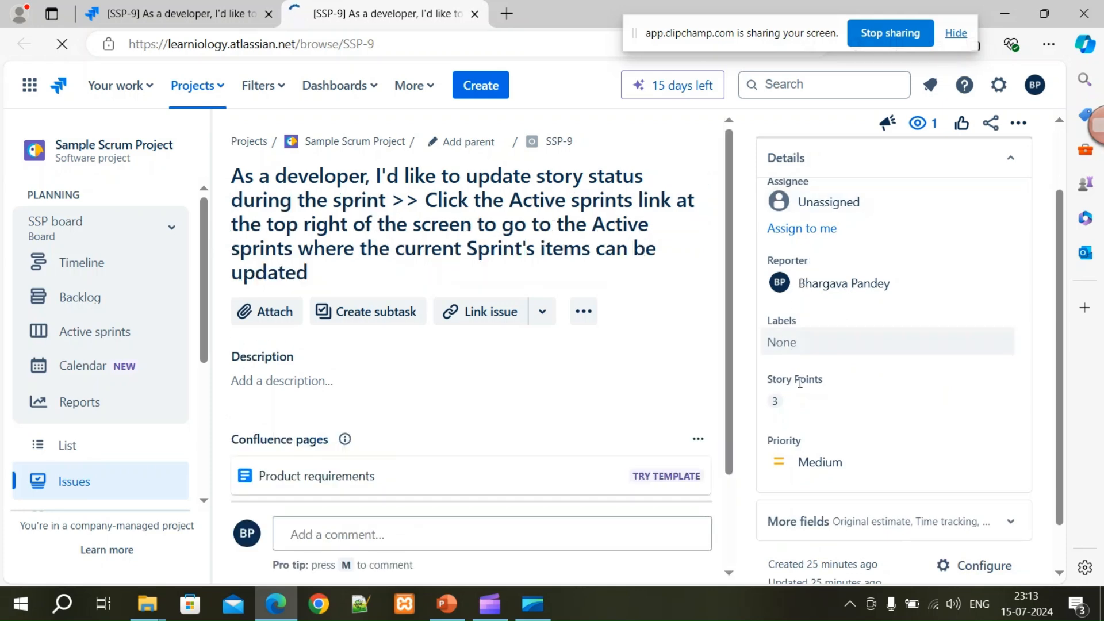
{"action": "scroll", "coordinate": [876, 425], "scroll_direction": "down", "scroll_amount": 1}
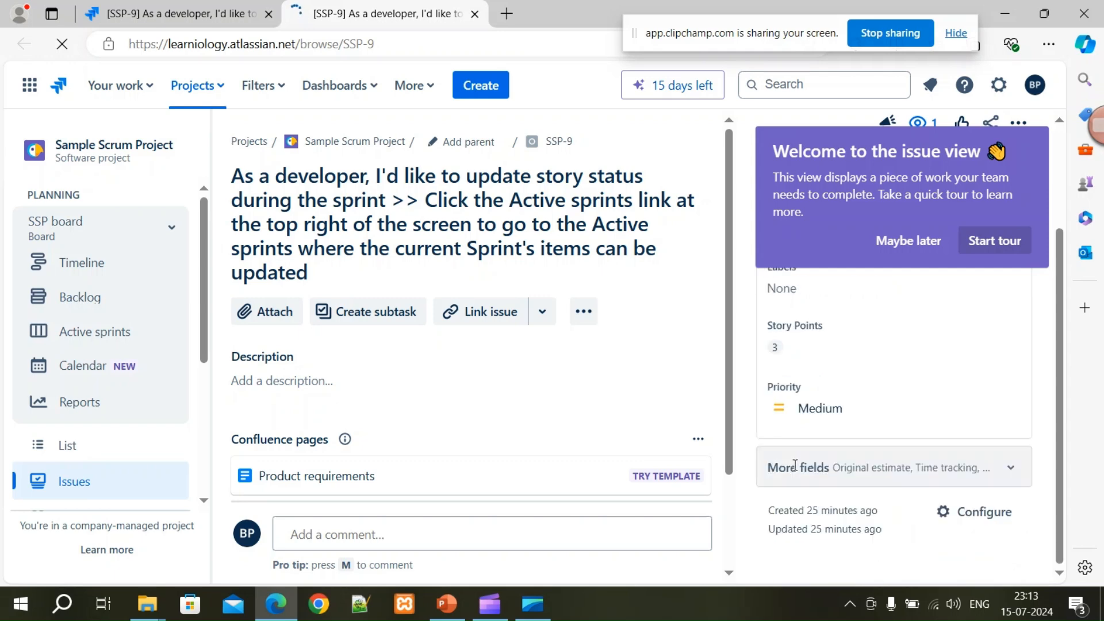
- Expand SSP-9's additional fields to review them down to Parent, and open the issue layout configuration
{"action": "left_click", "coordinate": [1010, 467]}
{"action": "scroll", "coordinate": [896, 496], "scroll_direction": "down", "scroll_amount": 3}
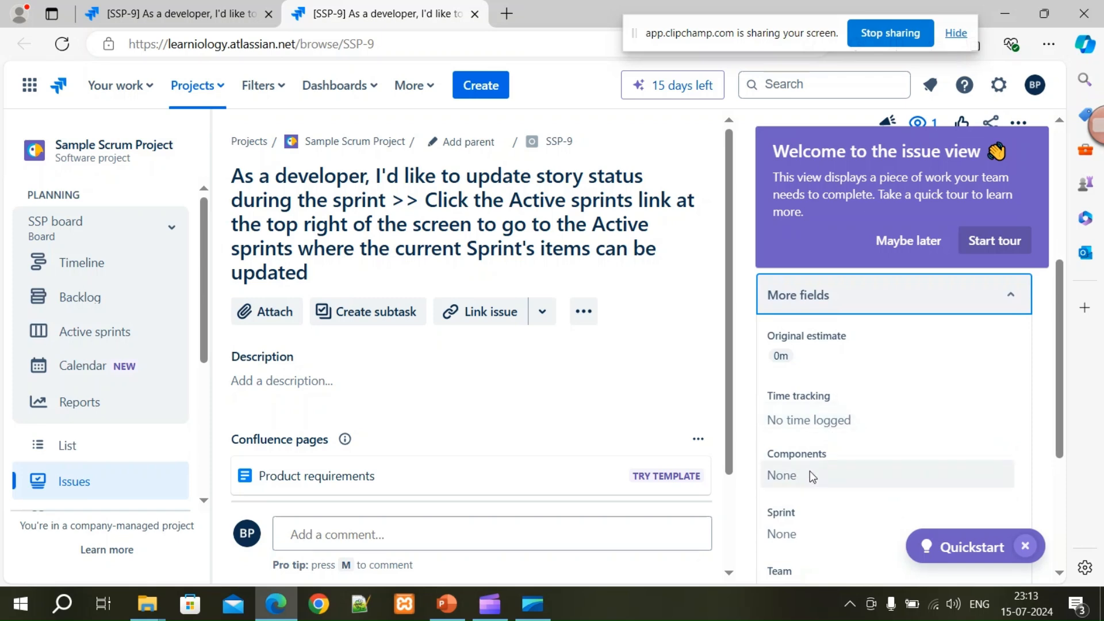
{"action": "scroll", "coordinate": [816, 475], "scroll_direction": "down", "scroll_amount": 2}
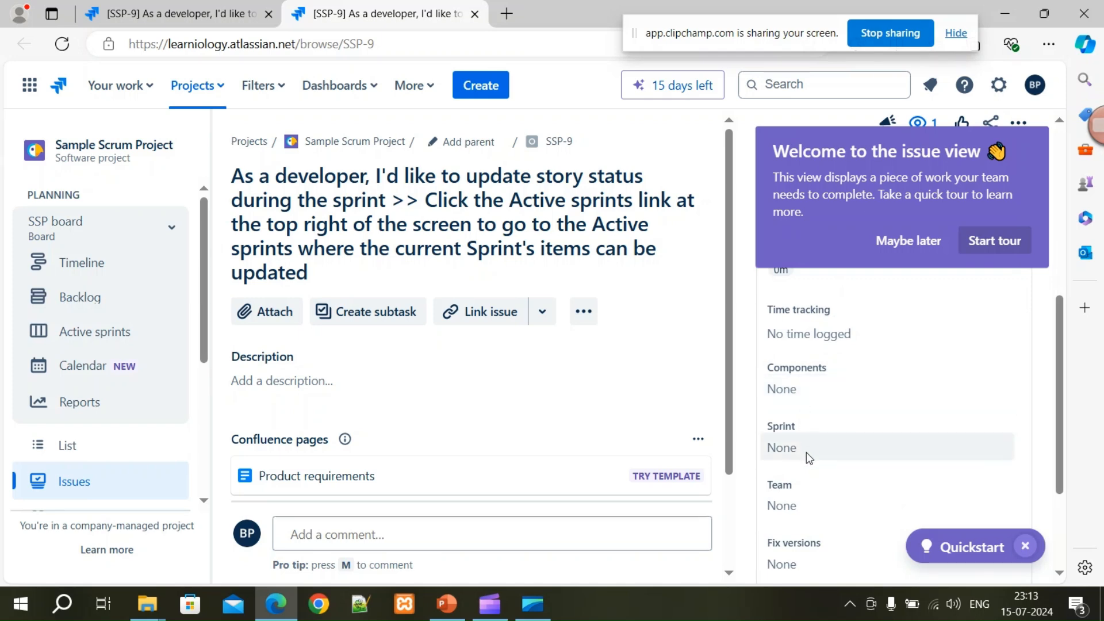
{"action": "scroll", "coordinate": [806, 452], "scroll_direction": "down", "scroll_amount": 2}
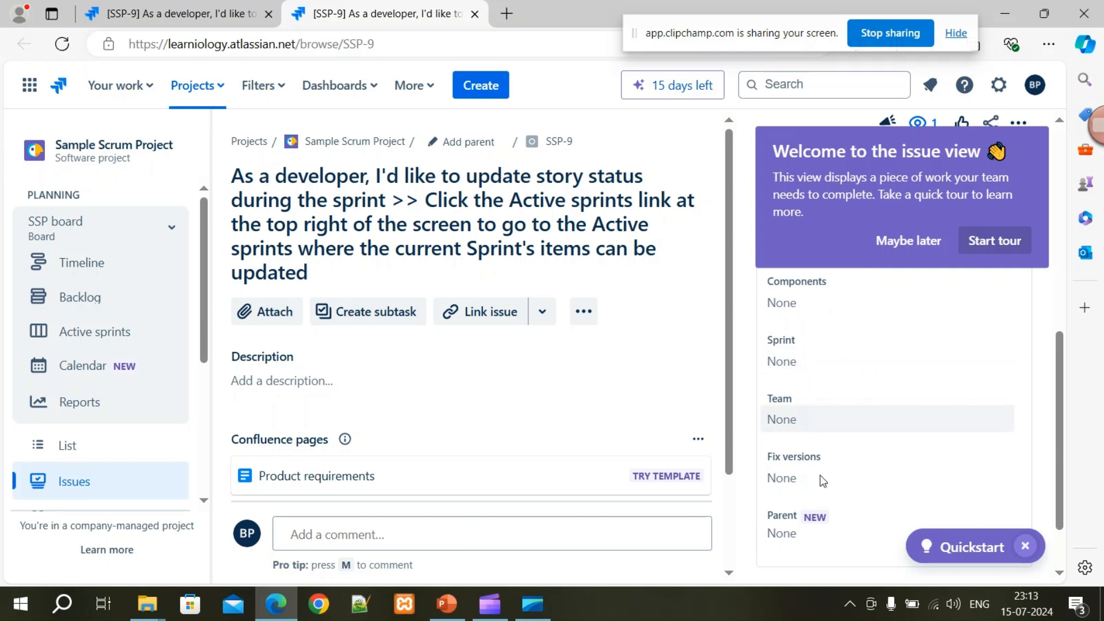
{"action": "scroll", "coordinate": [821, 468], "scroll_direction": "down", "scroll_amount": 2}
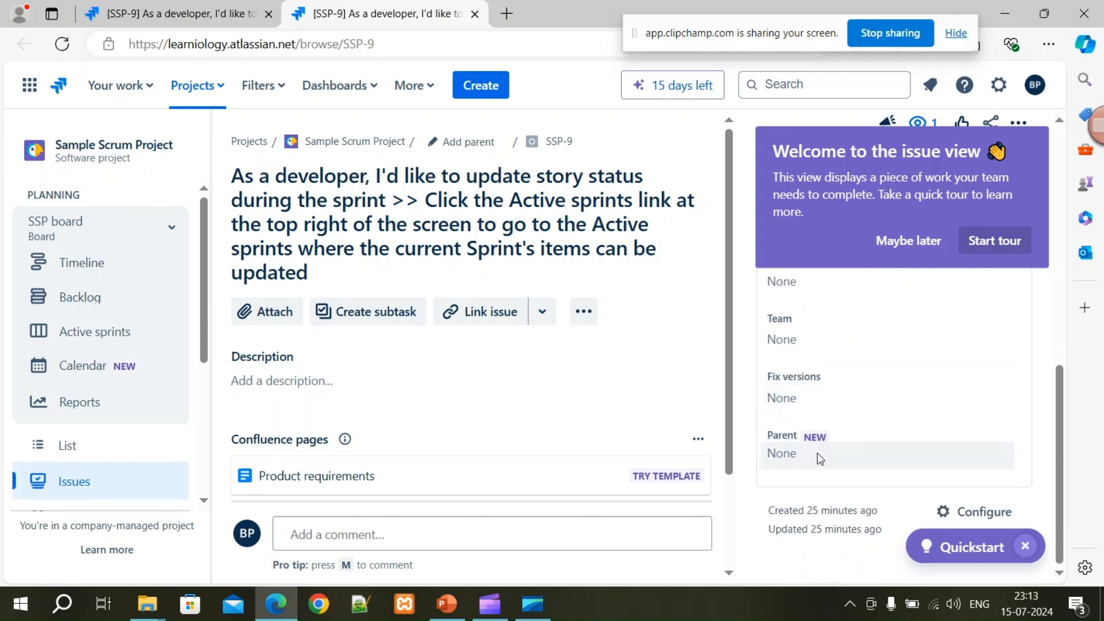
{"action": "left_click", "coordinate": [976, 512]}
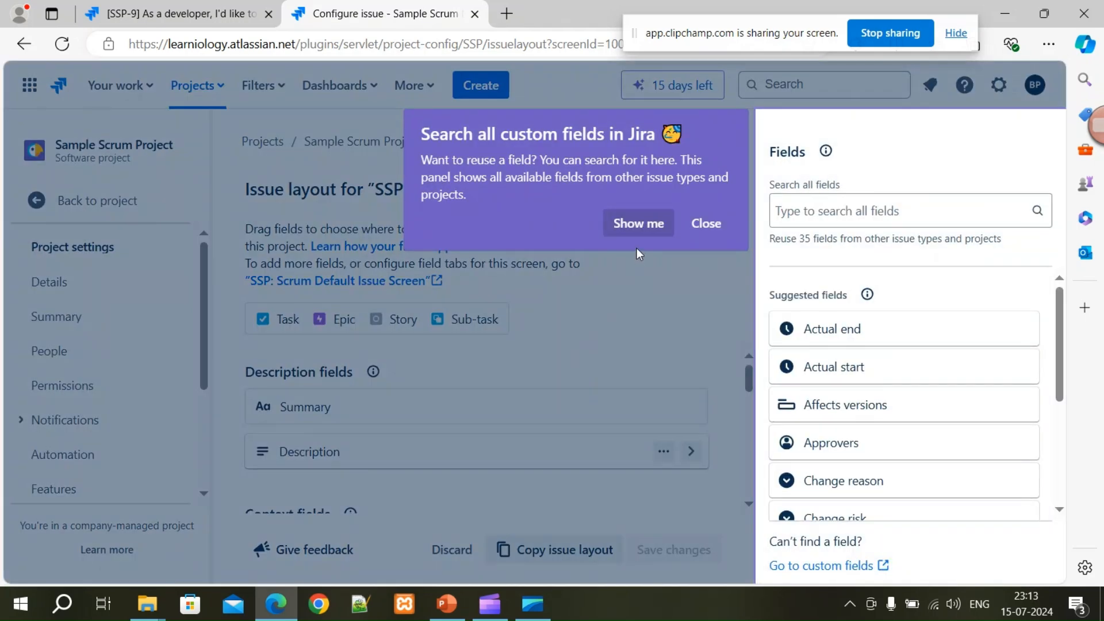
- Dismiss the feature tour and review the suggested fields and the layout's fields down to Priority for the Scrum Default Issue Screen
{"action": "left_click", "coordinate": [706, 223]}
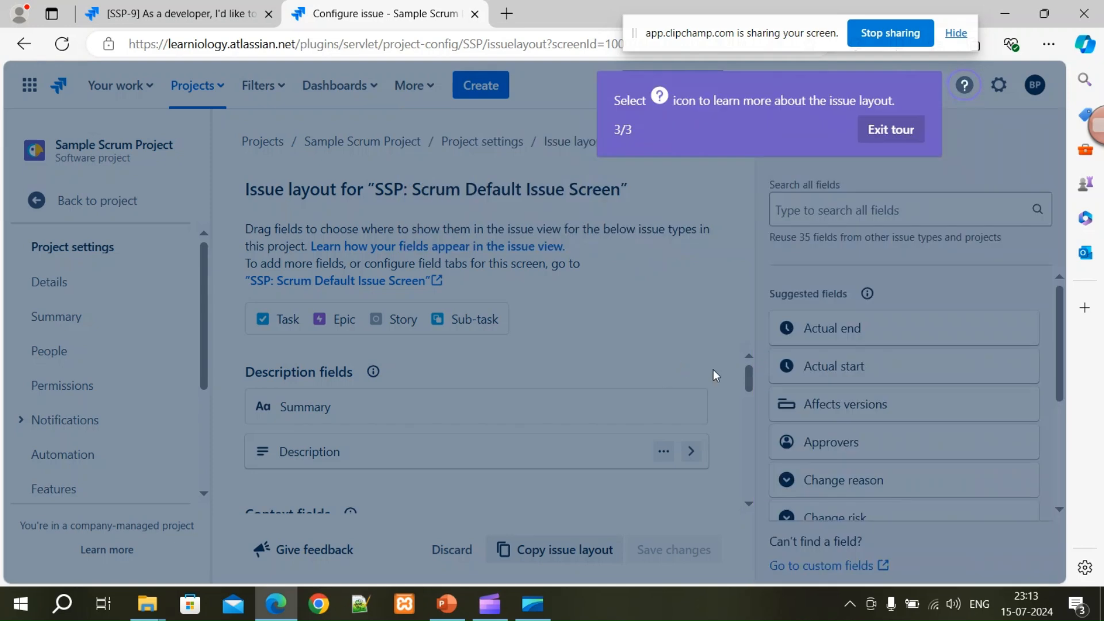
{"action": "left_click", "coordinate": [891, 129]}
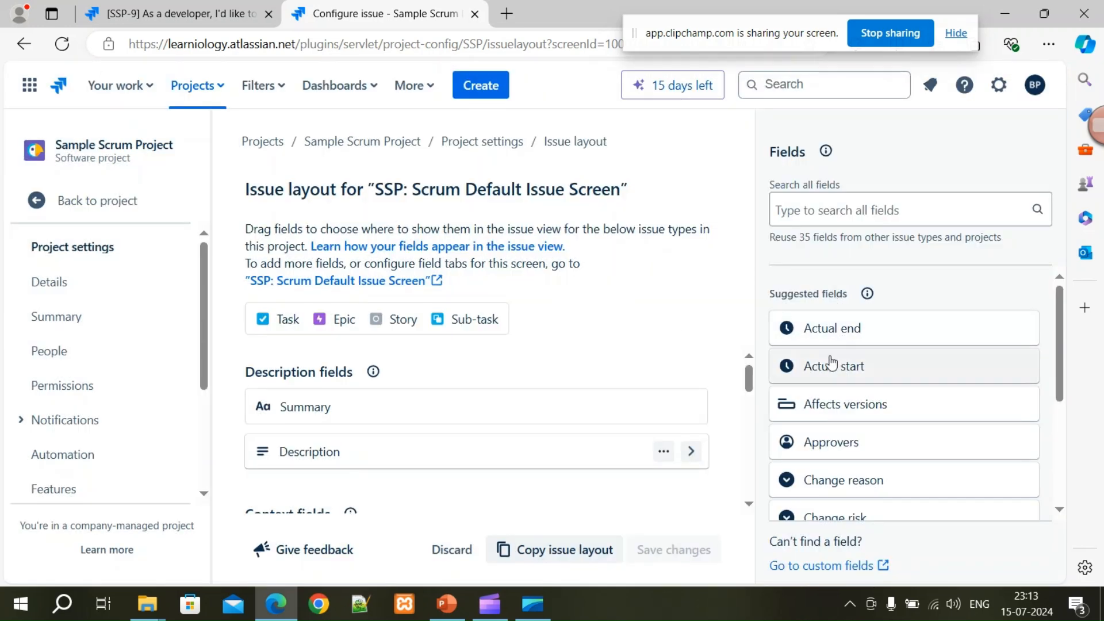
{"action": "scroll", "coordinate": [851, 469], "scroll_direction": "down", "scroll_amount": 3}
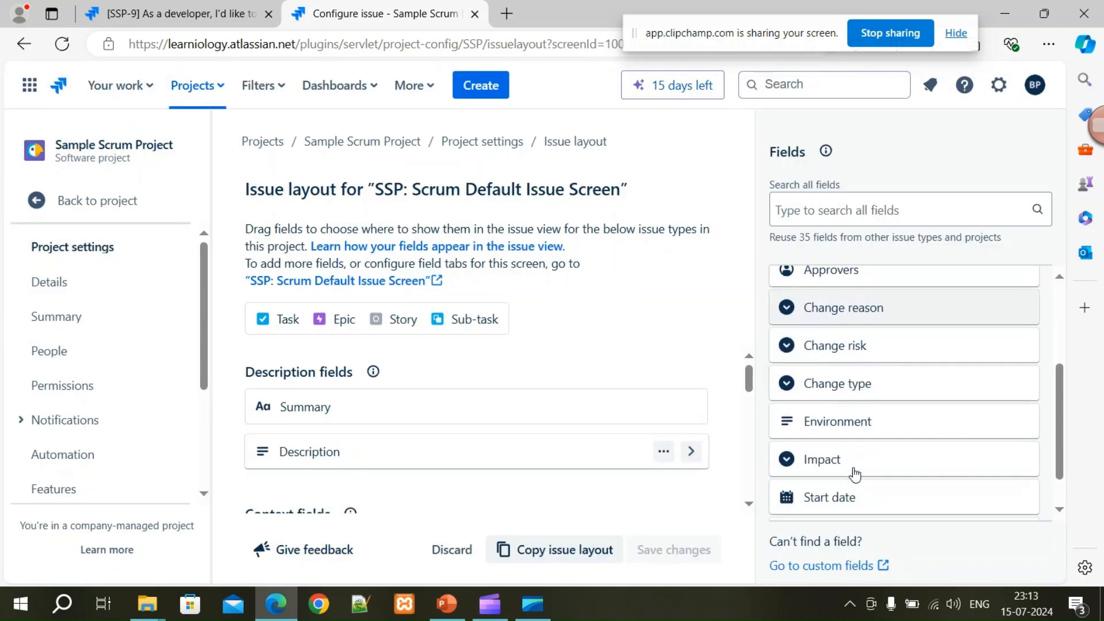
{"action": "scroll", "coordinate": [852, 473], "scroll_direction": "down", "scroll_amount": 1}
{"action": "scroll", "coordinate": [852, 437], "scroll_direction": "up", "scroll_amount": 4}
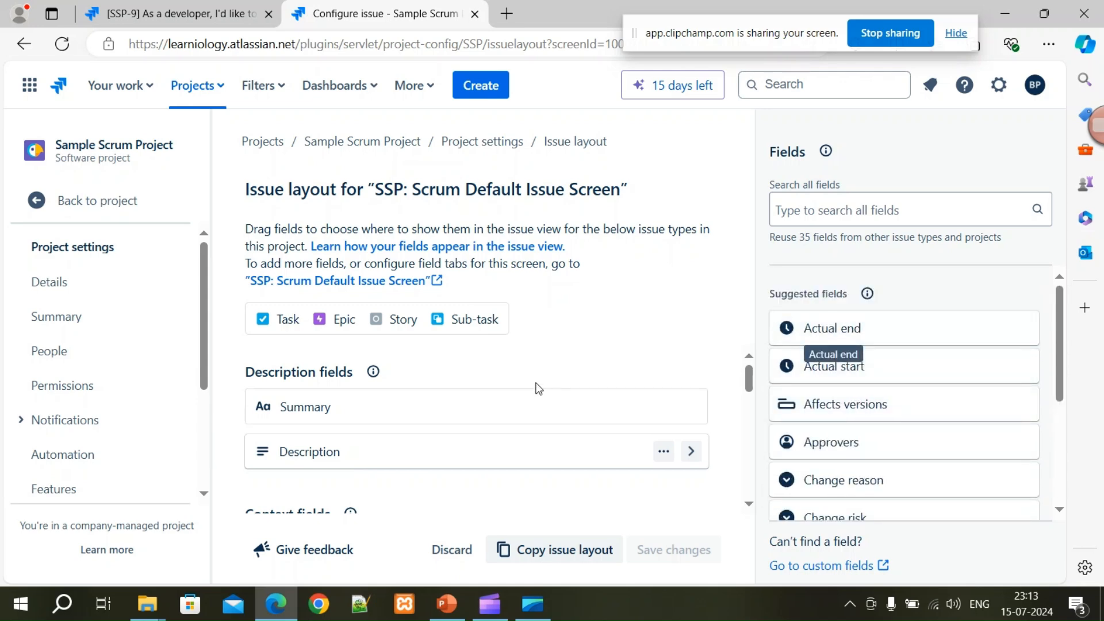
{"action": "scroll", "coordinate": [589, 365], "scroll_direction": "down", "scroll_amount": 3}
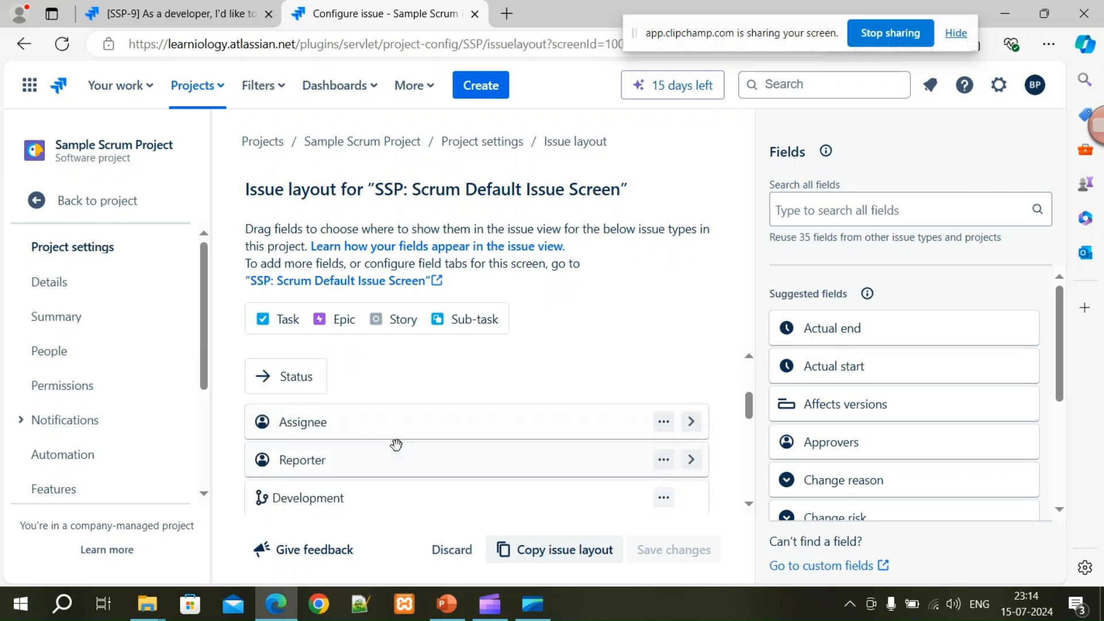
{"action": "scroll", "coordinate": [370, 444], "scroll_direction": "down", "scroll_amount": 4}
{"action": "scroll", "coordinate": [369, 444], "scroll_direction": "down", "scroll_amount": 6}
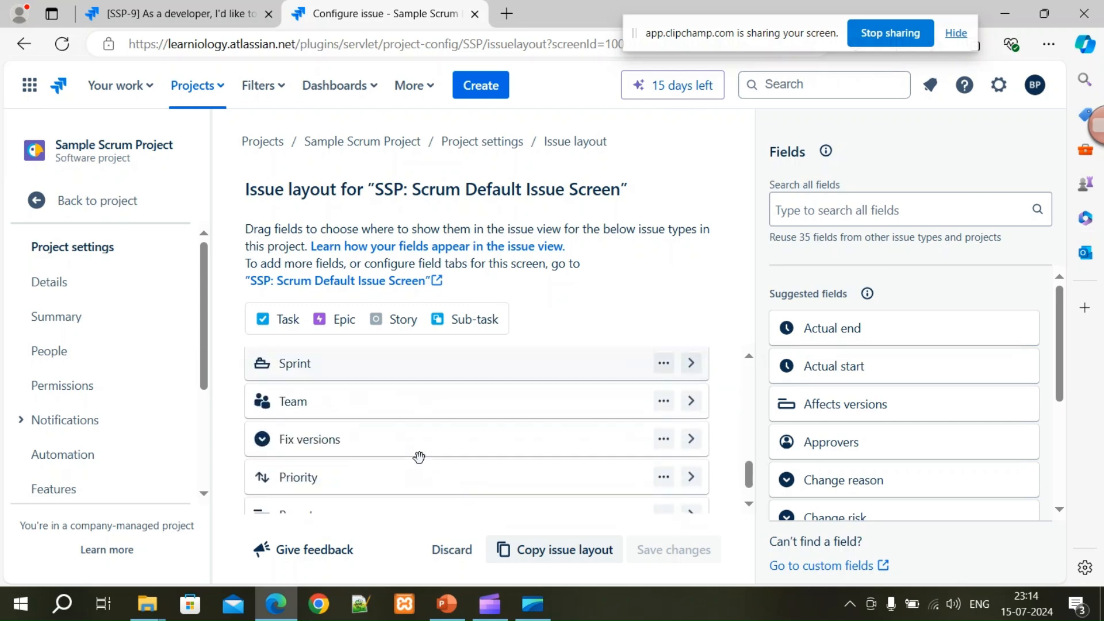
{"action": "scroll", "coordinate": [418, 458], "scroll_direction": "up", "scroll_amount": 15}
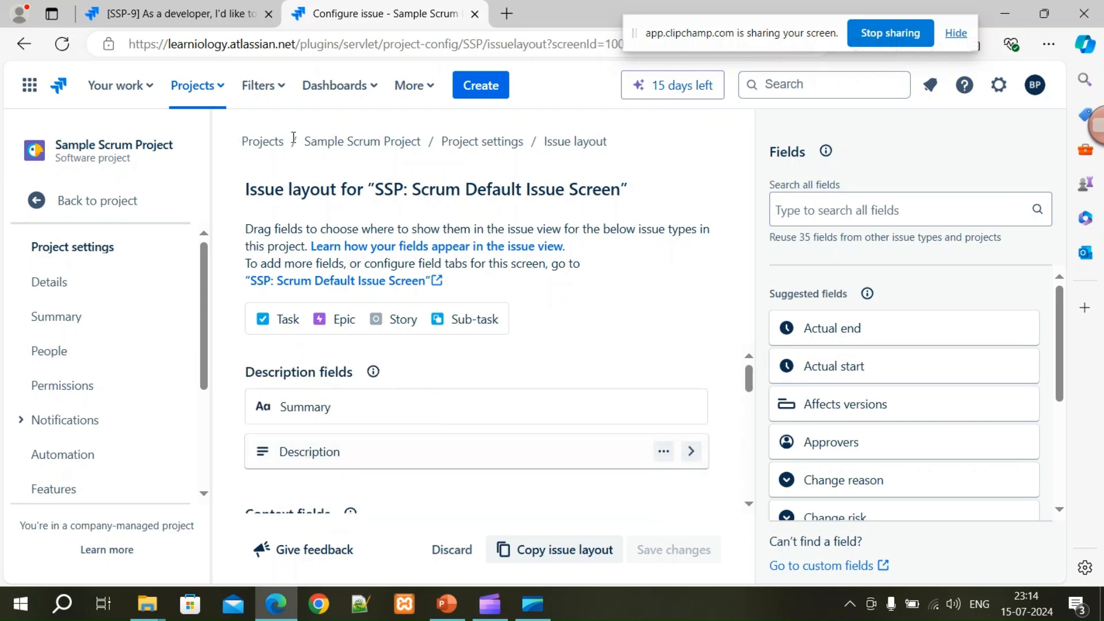
- Leave the issue layout configuration and return to the All issues list
{"action": "left_click", "coordinate": [23, 46]}
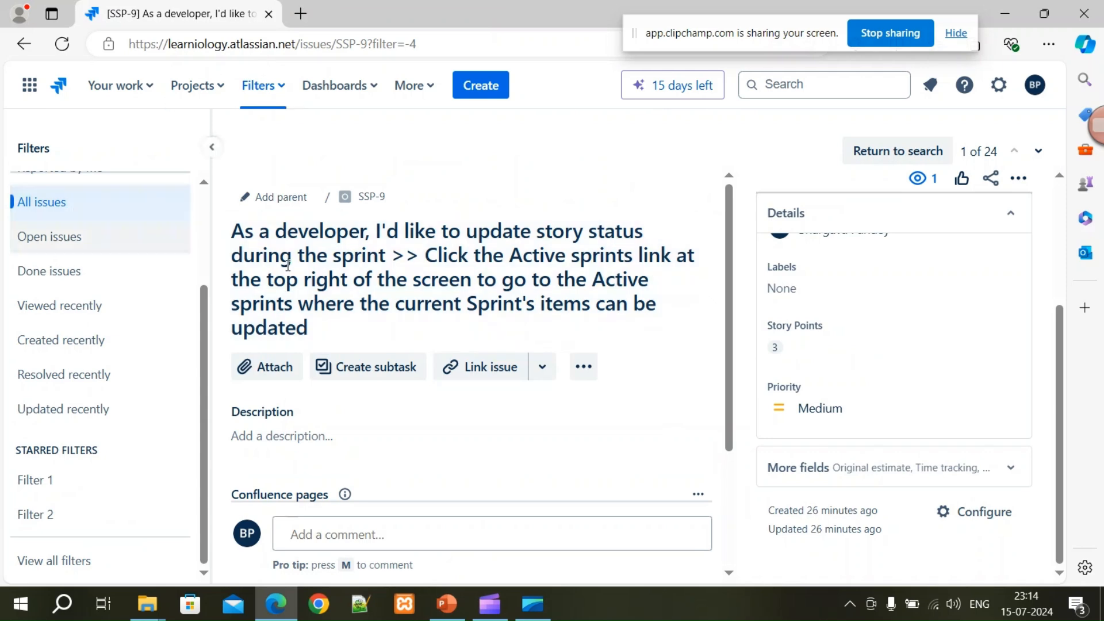
{"action": "scroll", "coordinate": [136, 265], "scroll_direction": "up", "scroll_amount": 2}
{"action": "left_click", "coordinate": [46, 340]}
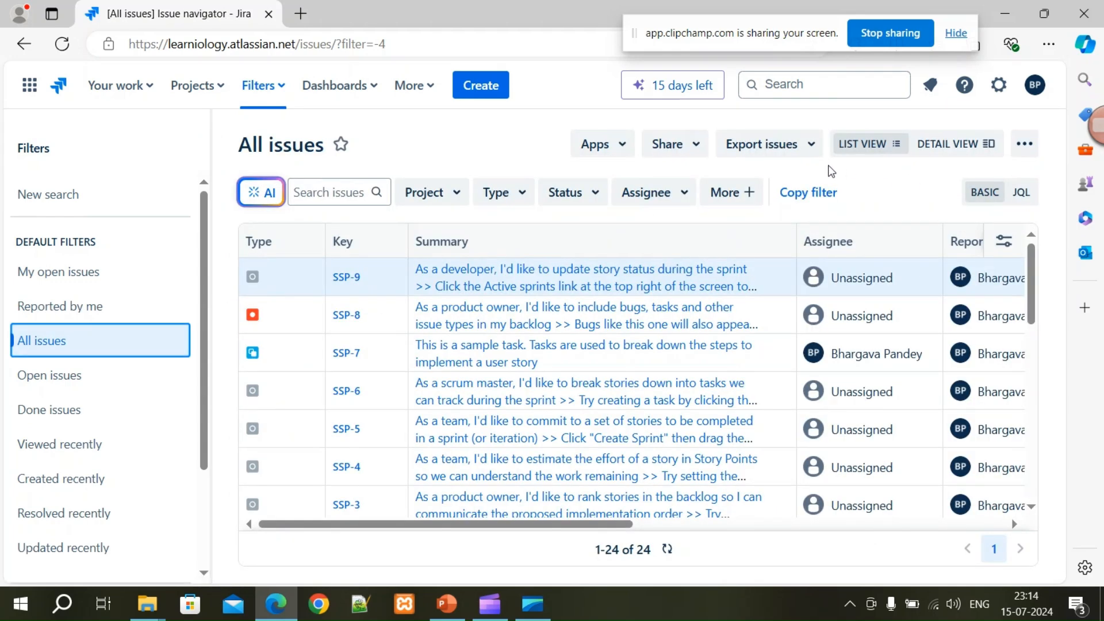
- Export all issues as Excel CSV with all fields and open the downloaded Jira.csv in Excel
{"action": "left_click", "coordinate": [815, 145]}
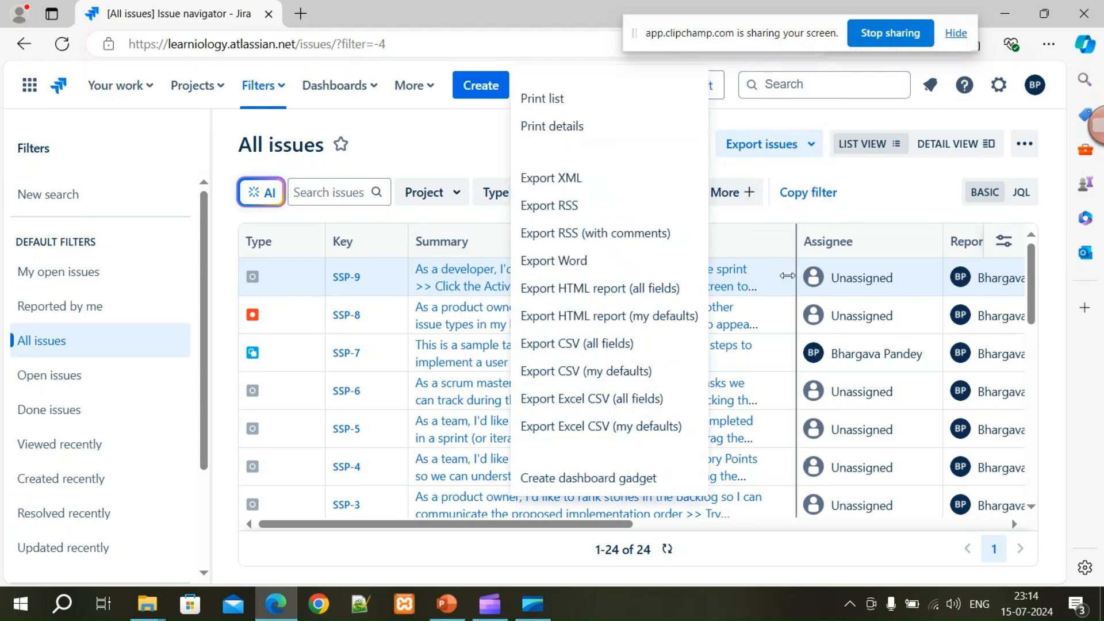
{"action": "left_click", "coordinate": [562, 403]}
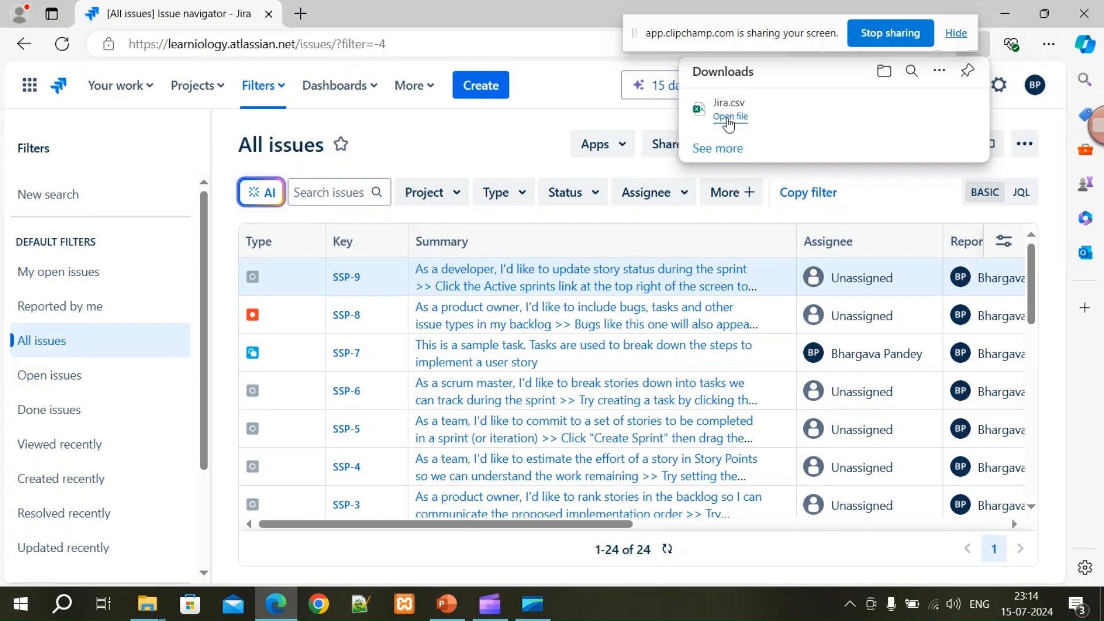
{"action": "left_click", "coordinate": [729, 118]}
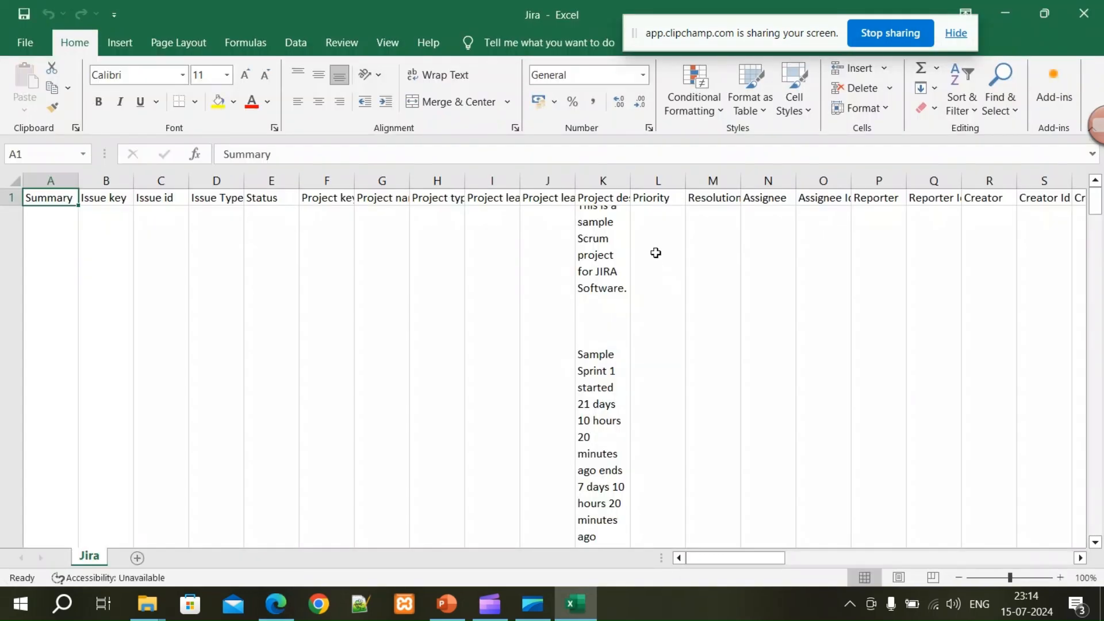
- Select the whole Jira sheet and shrink all its rows to one uniform, compact height
{"action": "mouse_move", "coordinate": [720, 559]}
{"action": "left_mouse_down"}
{"action": "mouse_move", "coordinate": [1047, 556]}
{"action": "mouse_move", "coordinate": [703, 555]}
{"action": "left_mouse_up"}
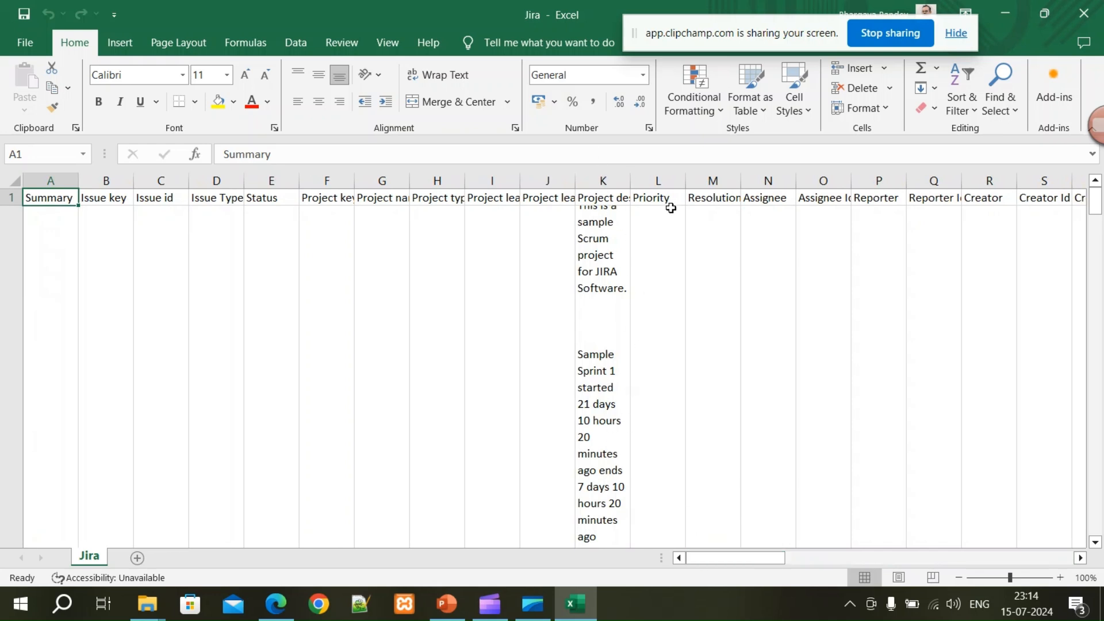
{"action": "left_click_drag", "start_coordinate": [1098, 211], "coordinate": [1101, 269]}
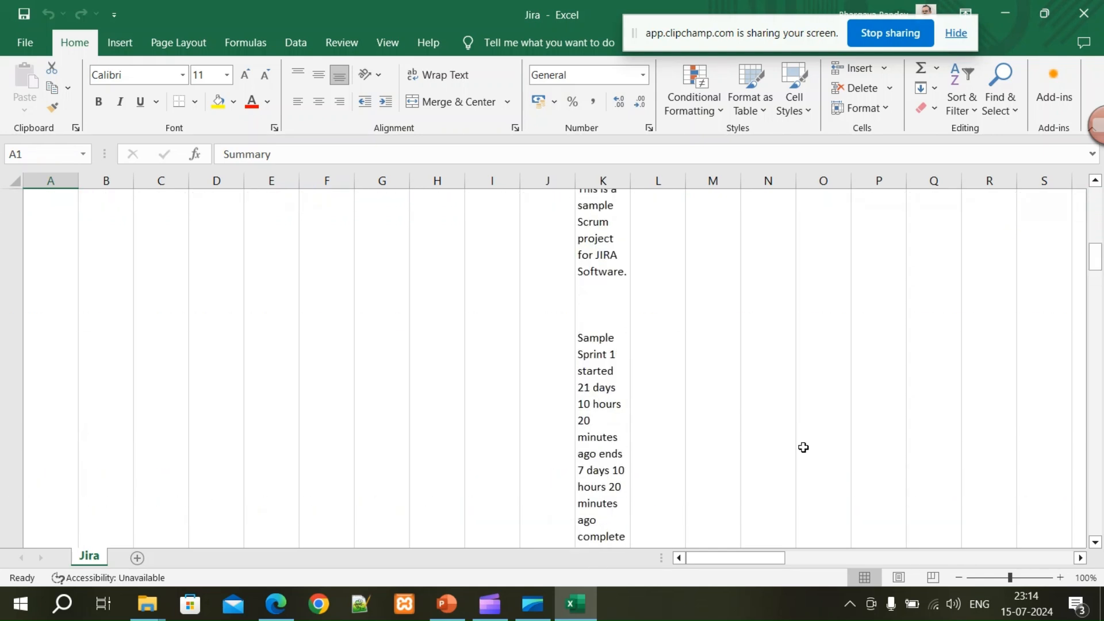
{"action": "left_click_drag", "start_coordinate": [735, 560], "coordinate": [717, 564]}
{"action": "left_click", "coordinate": [956, 577]}
{"action": "left_click", "coordinate": [956, 578]}
{"action": "left_click", "coordinate": [955, 577]}
{"action": "left_click", "coordinate": [955, 576]}
{"action": "left_click_drag", "start_coordinate": [702, 564], "coordinate": [703, 563]}
{"action": "left_click", "coordinate": [44, 278]}
{"action": "left_click", "coordinate": [9, 177]}
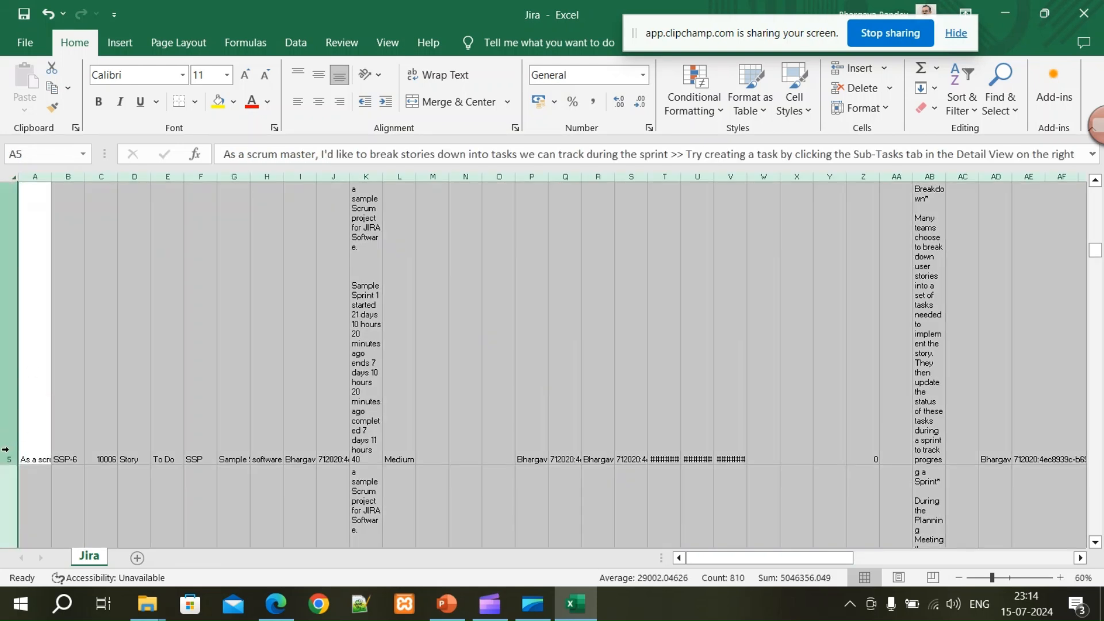
{"action": "left_click_drag", "start_coordinate": [11, 464], "coordinate": [18, 339]}
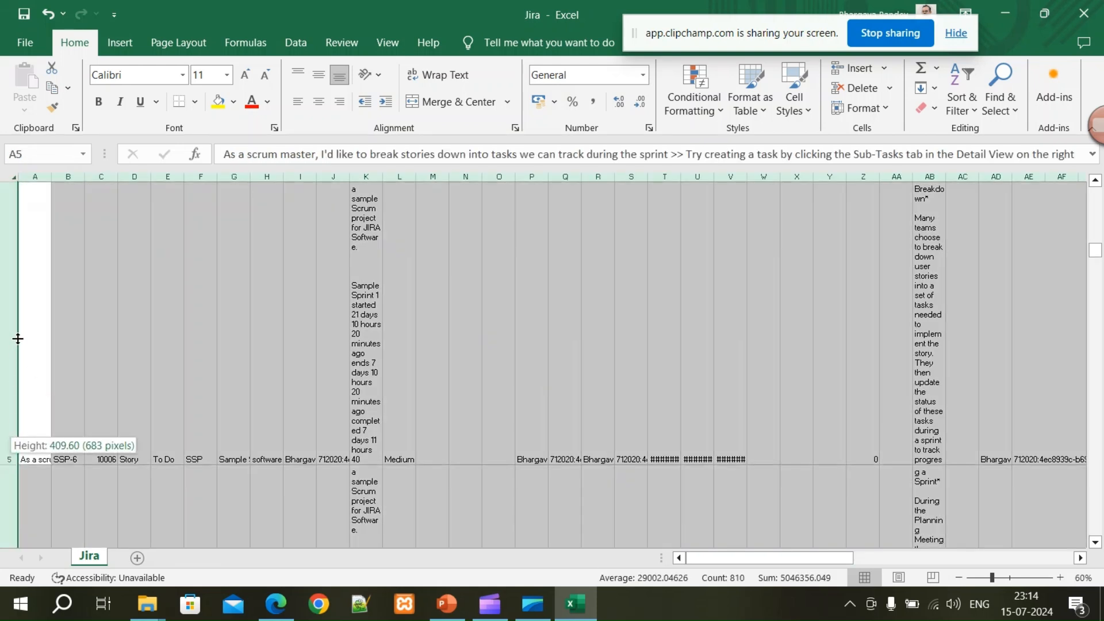
{"action": "left_click_drag", "start_coordinate": [11, 197], "coordinate": [10, 201]}
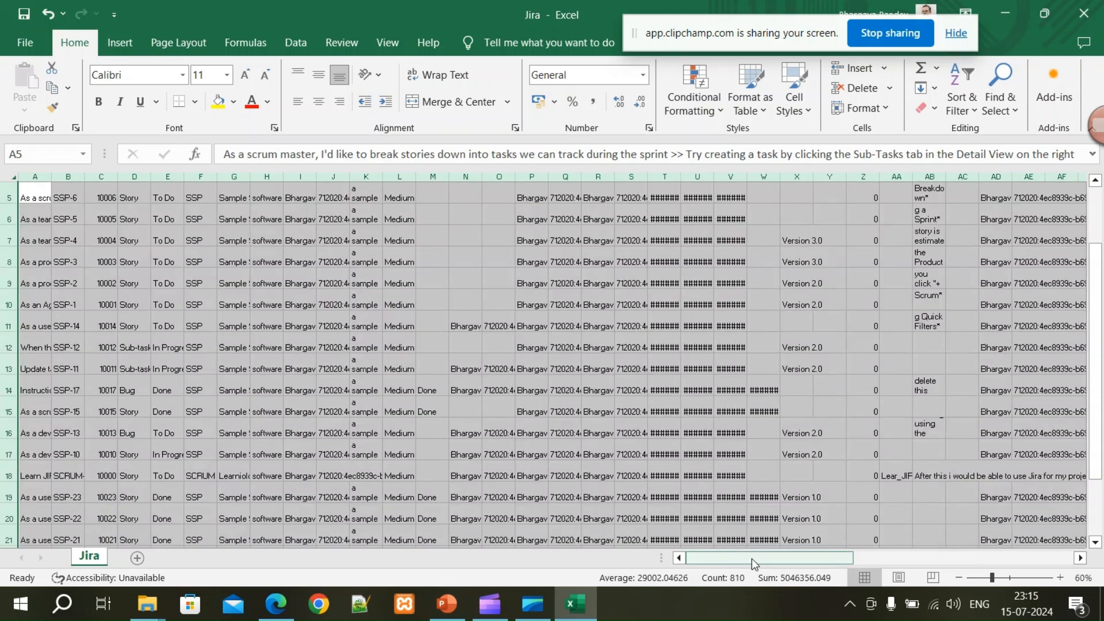
- Tighten all rows of the Jira sheet further to about a single text line in height and clear the full-sheet selection
{"action": "left_click", "coordinate": [1011, 577]}
{"action": "left_click", "coordinate": [418, 343]}
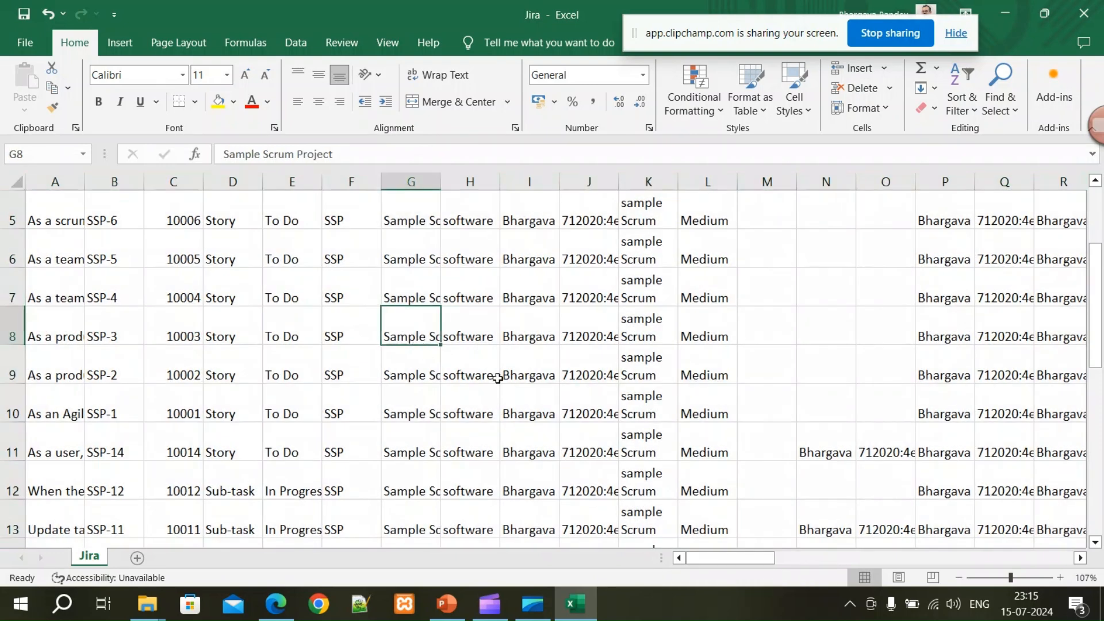
{"action": "scroll", "coordinate": [346, 261], "scroll_direction": "up", "scroll_amount": 2}
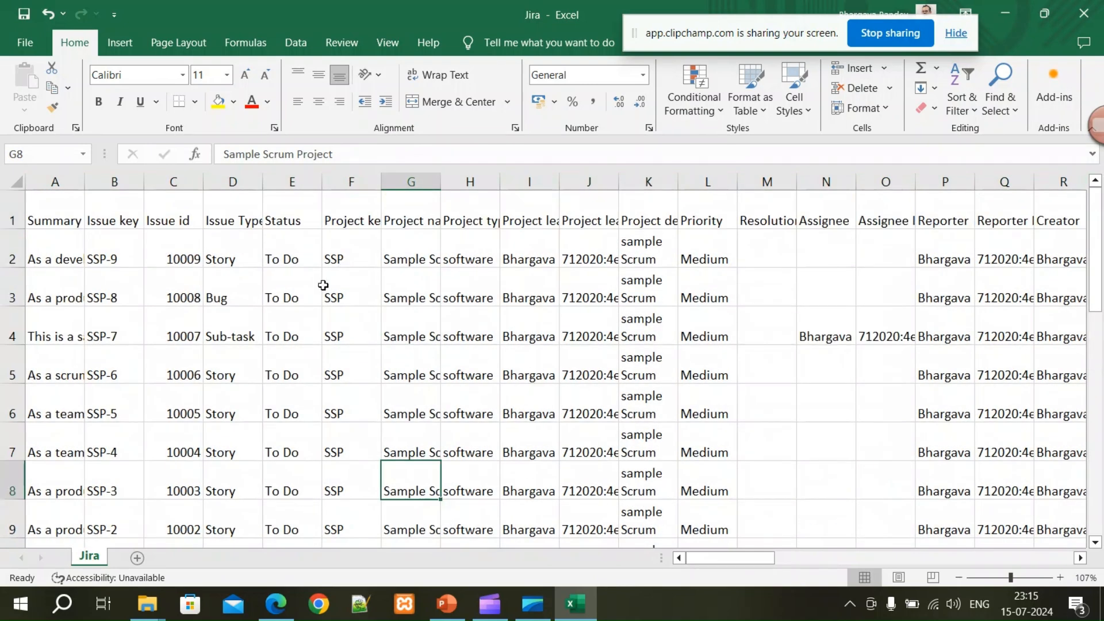
{"action": "left_click", "coordinate": [14, 181]}
{"action": "left_click_drag", "start_coordinate": [9, 226], "coordinate": [9, 216]}
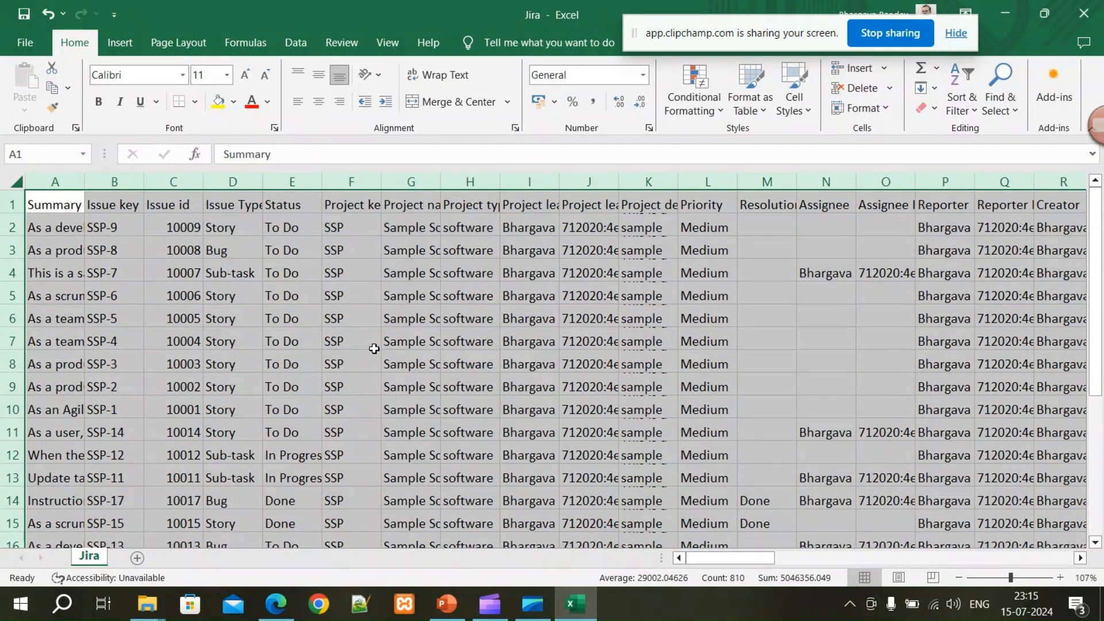
{"action": "left_click", "coordinate": [386, 334]}
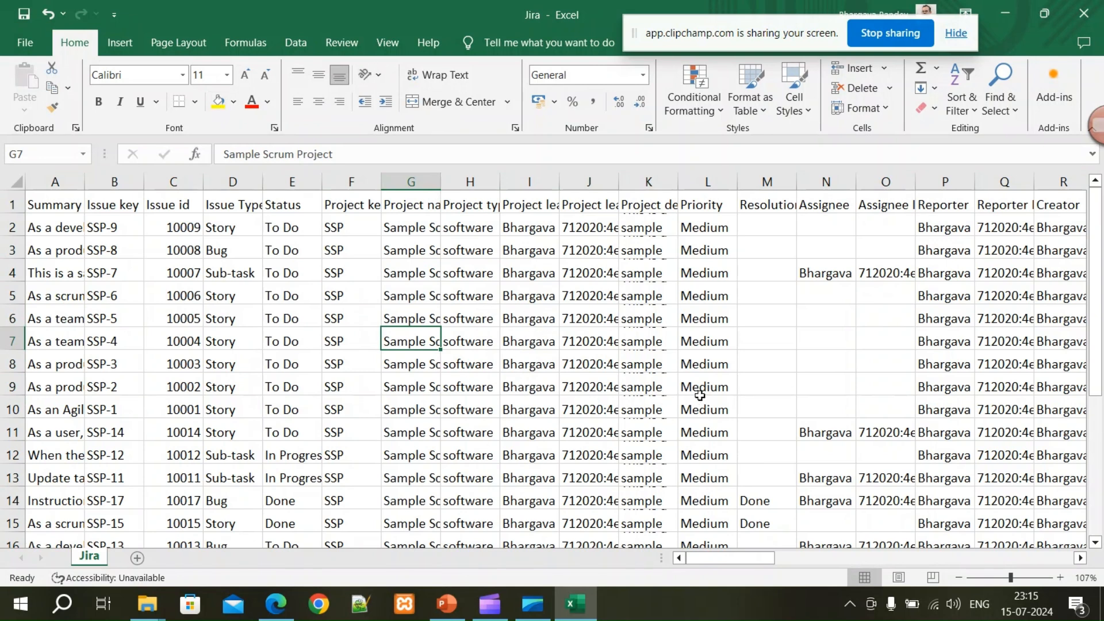
{"action": "left_click", "coordinate": [406, 428]}
{"action": "left_click", "coordinate": [464, 454]}
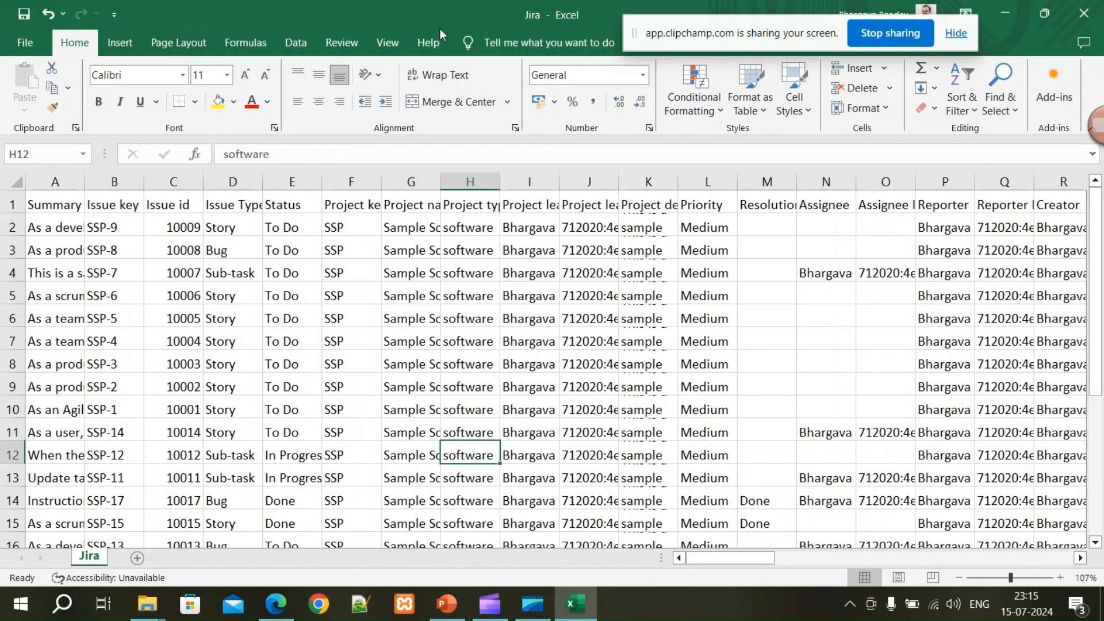
- Insert a PivotChart with PivotTable from Jira!$A$1:$BV$25 on a new worksheet
{"action": "left_click", "coordinate": [125, 46]}
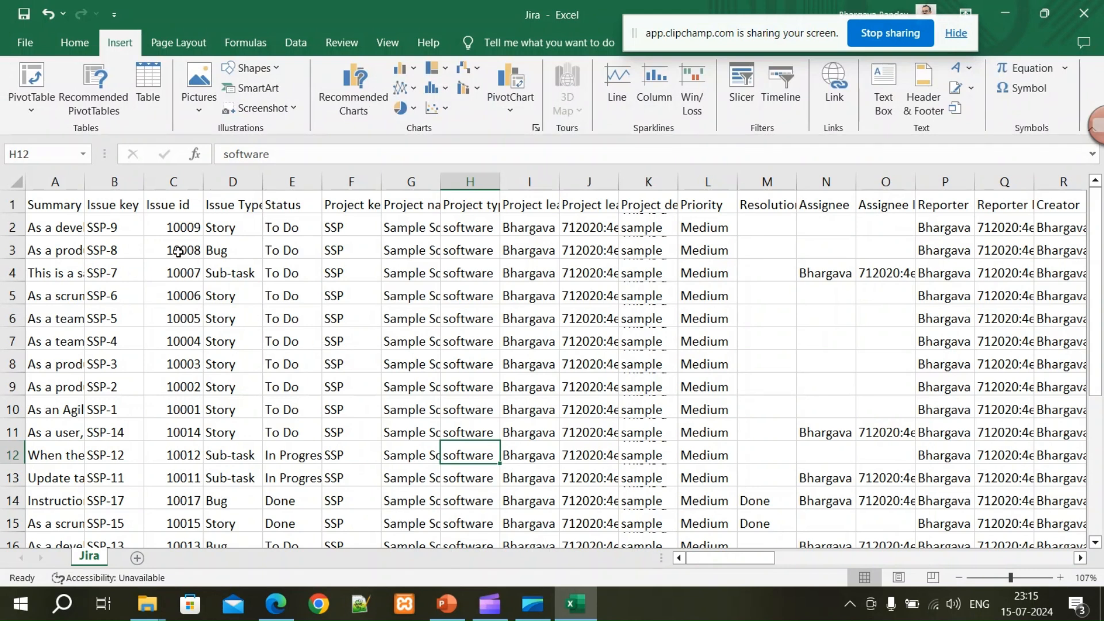
{"action": "left_click", "coordinate": [506, 116]}
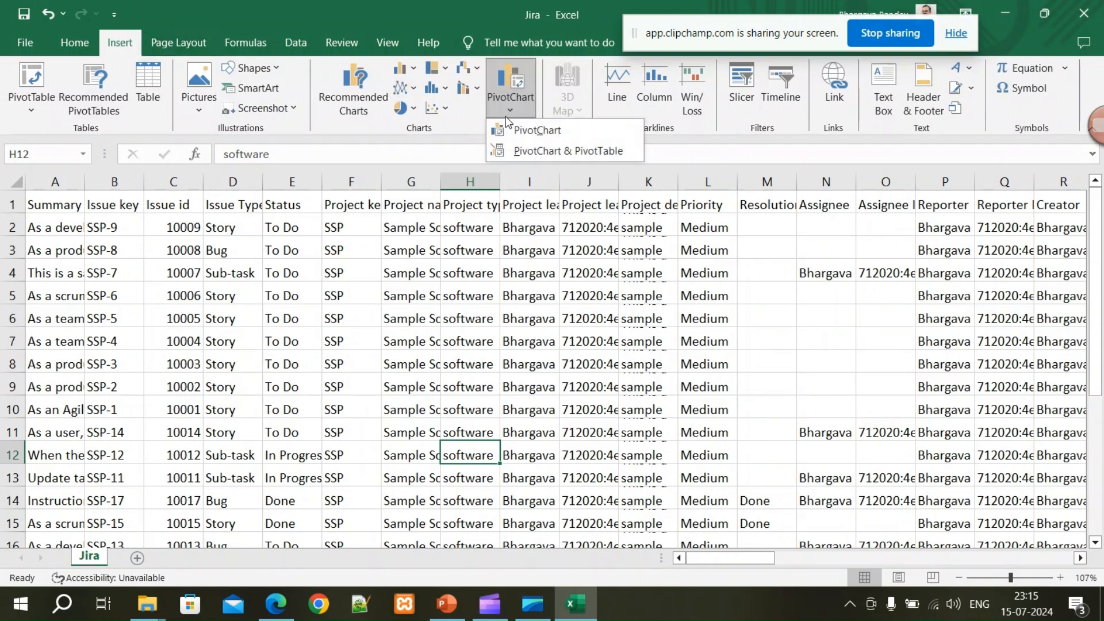
{"action": "left_click", "coordinate": [534, 151]}
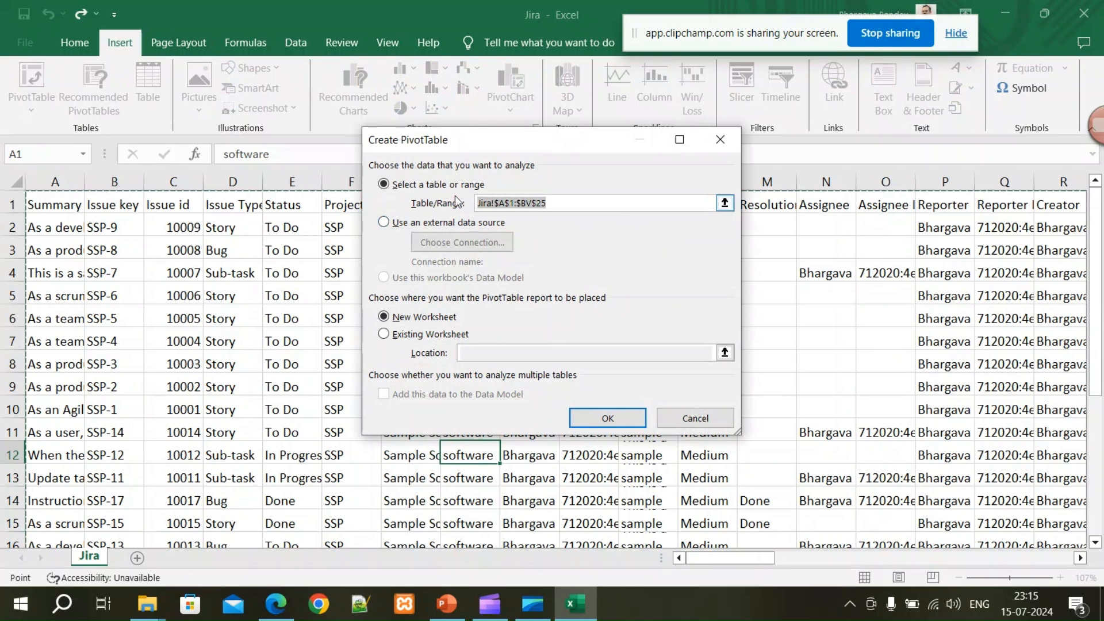
{"action": "left_click", "coordinate": [602, 424]}
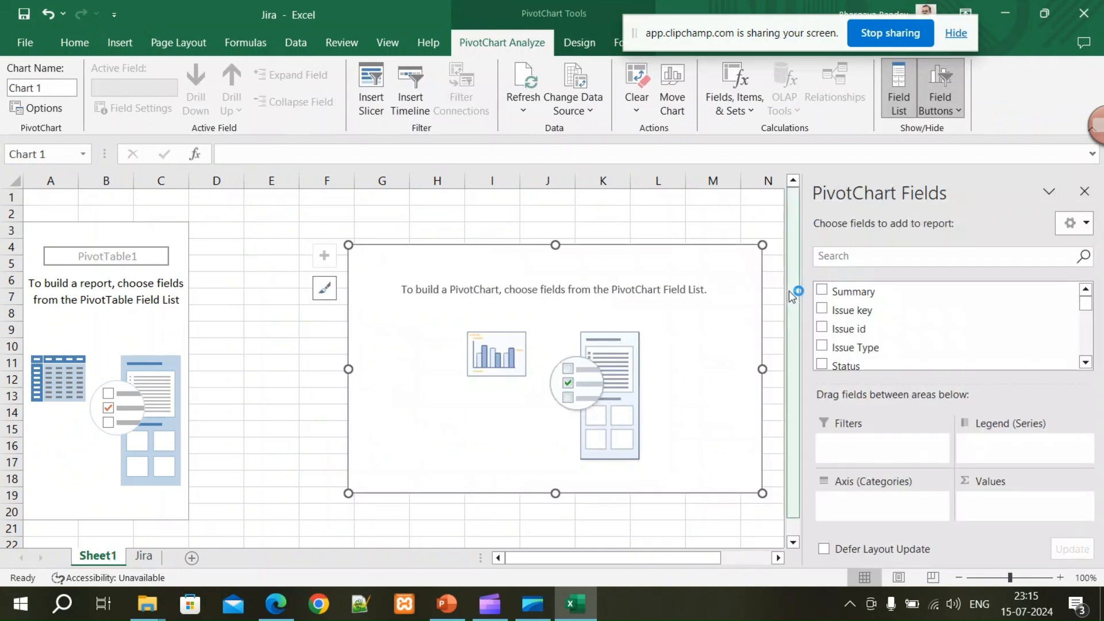
- Chart the count of Issue key by Status, with Status as the axis category and Issue key as the value
{"action": "left_click", "coordinate": [822, 310]}
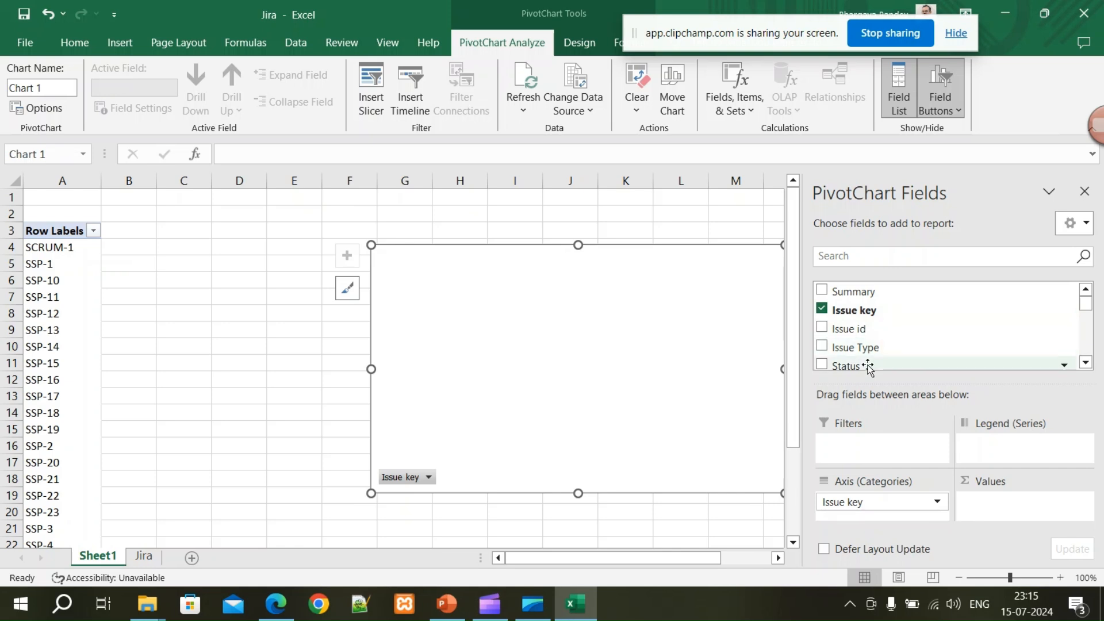
{"action": "left_click", "coordinate": [823, 366]}
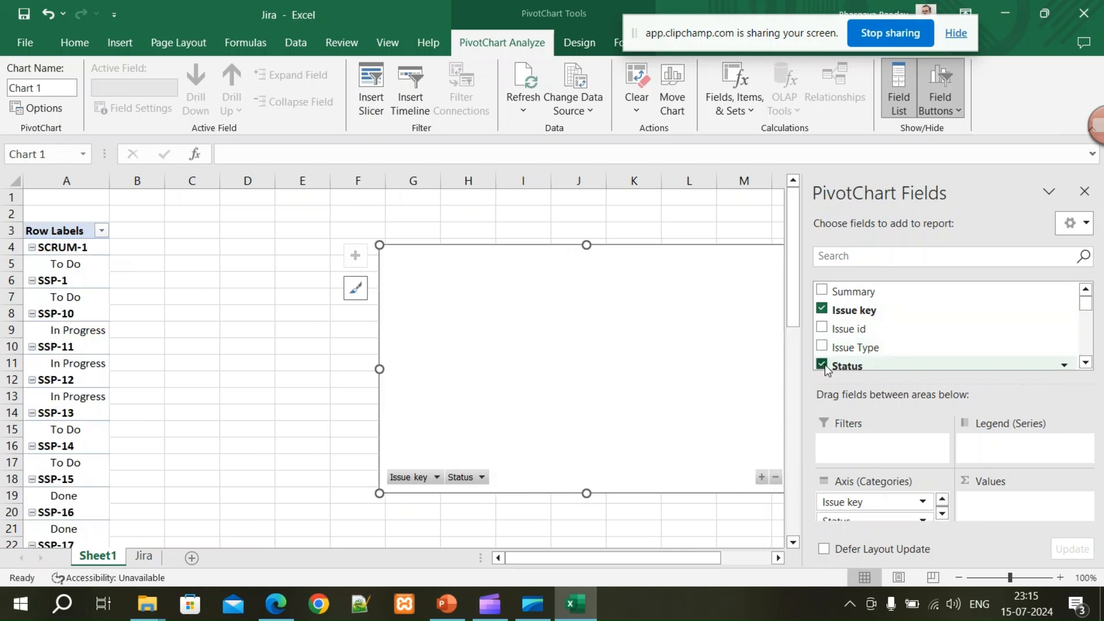
{"action": "left_click_drag", "start_coordinate": [868, 509], "coordinate": [993, 507]}
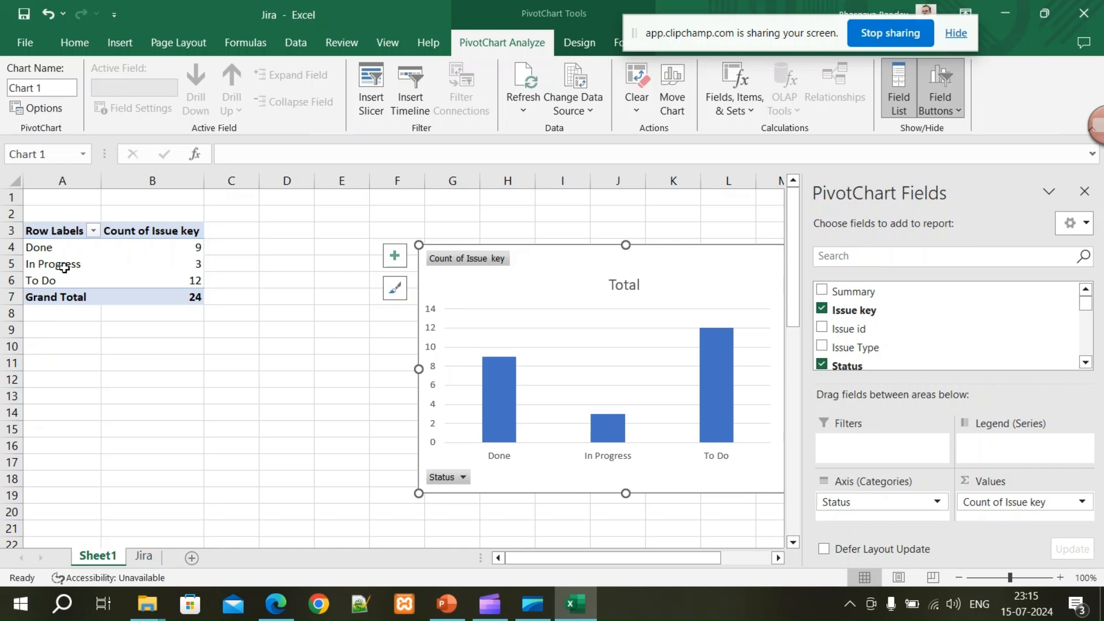
- Check the issue counts per status in the pivot table and extract the In Progress issues' detail rows to a new sheet
{"action": "left_click", "coordinate": [193, 247]}
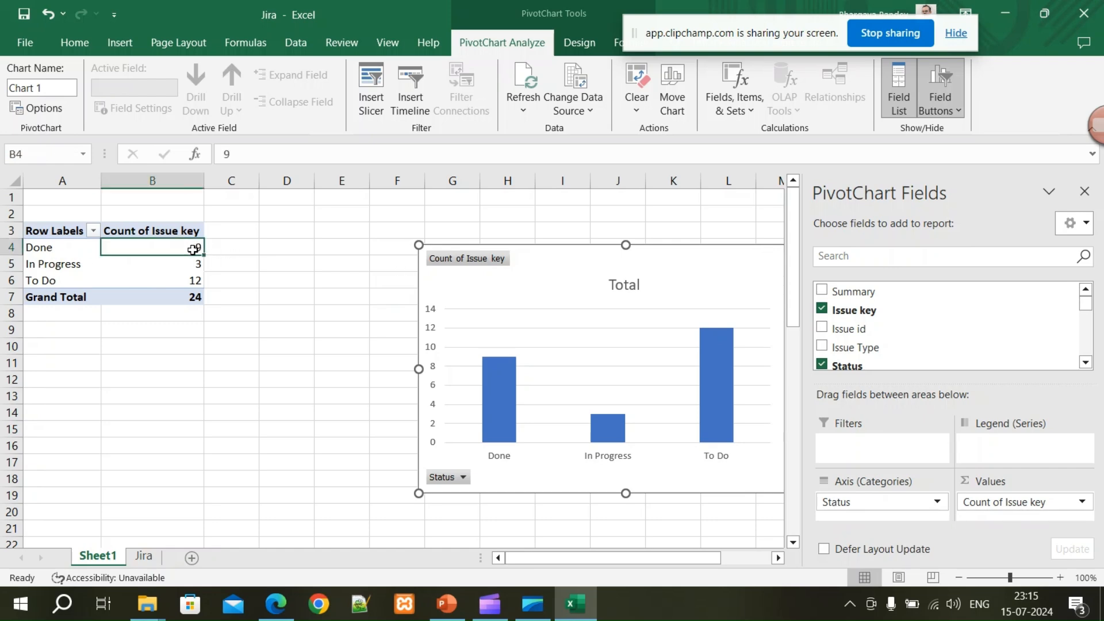
{"action": "left_click", "coordinate": [190, 268]}
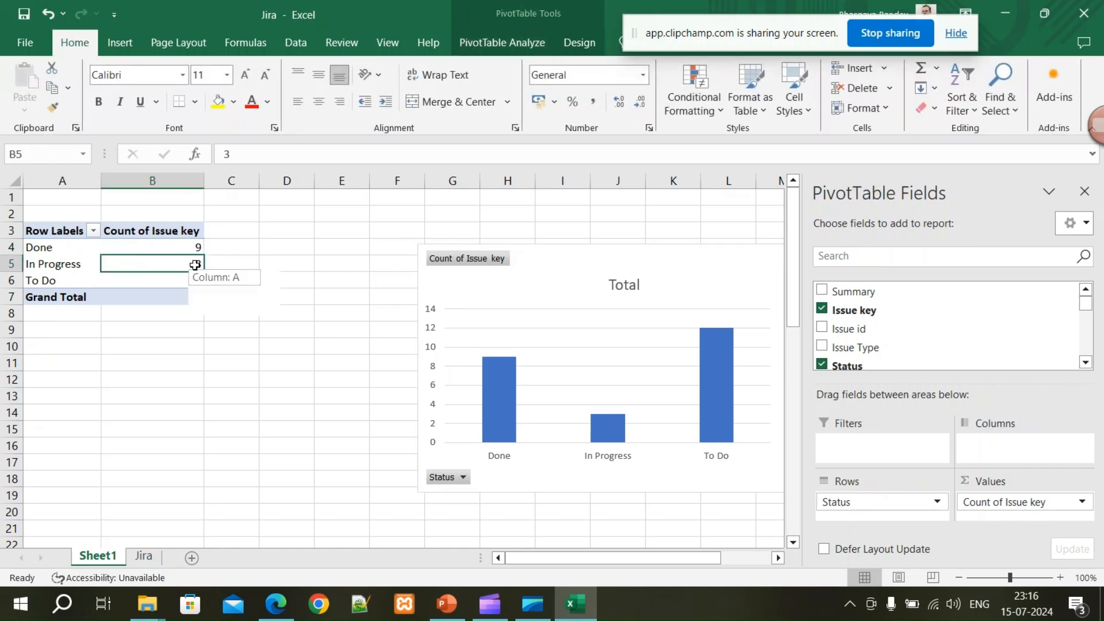
{"action": "left_click", "coordinate": [188, 280]}
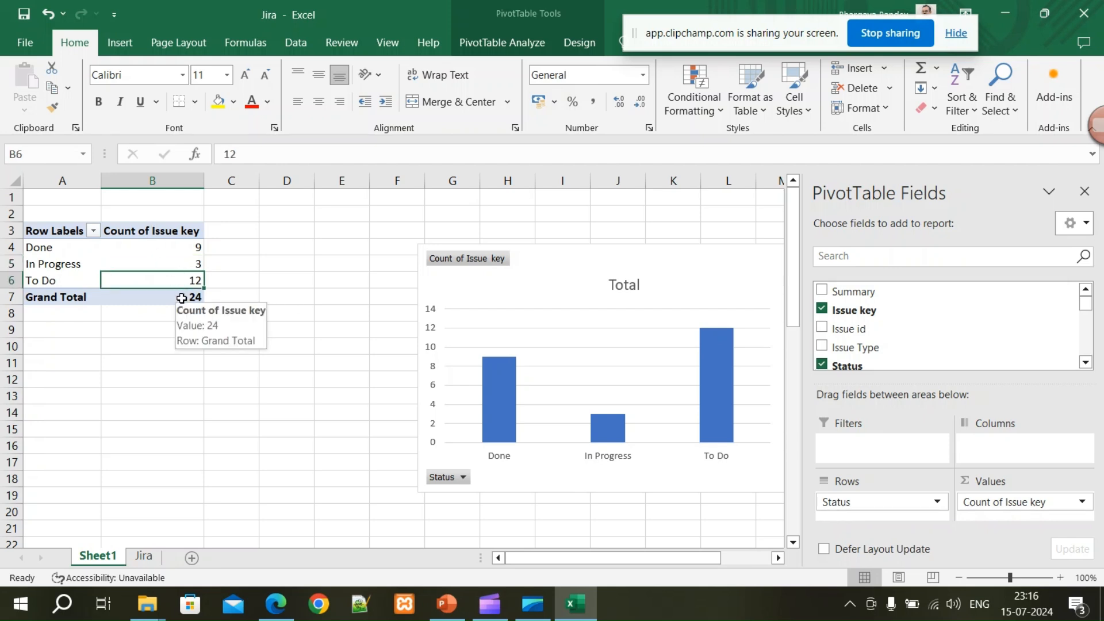
{"action": "left_click", "coordinate": [188, 264]}
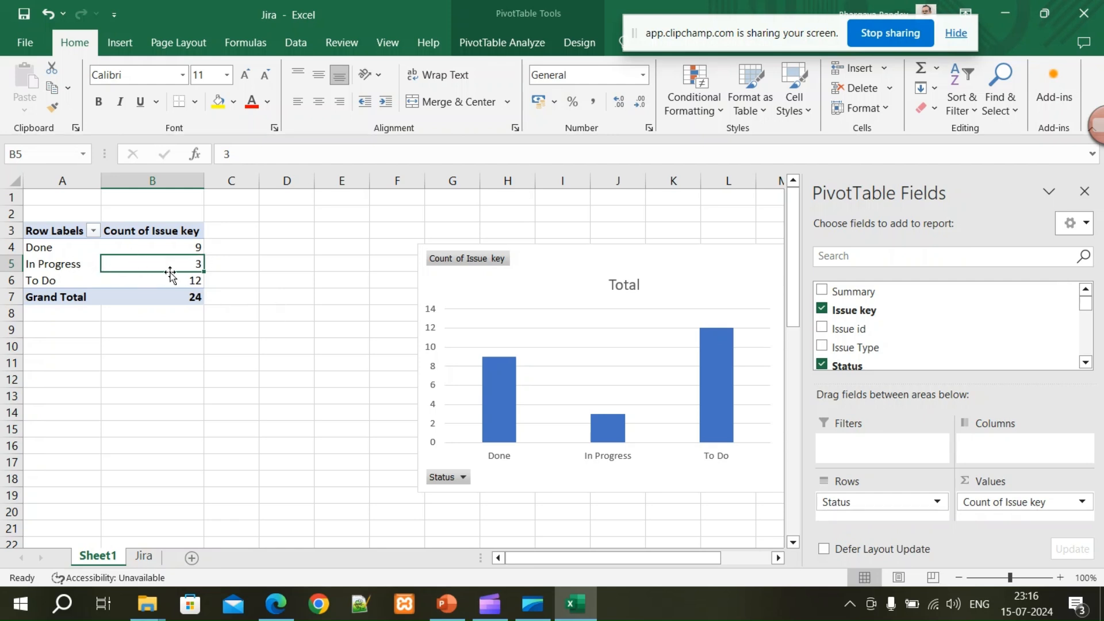
{"action": "left_click", "coordinate": [226, 266]}
{"action": "left_click", "coordinate": [181, 265]}
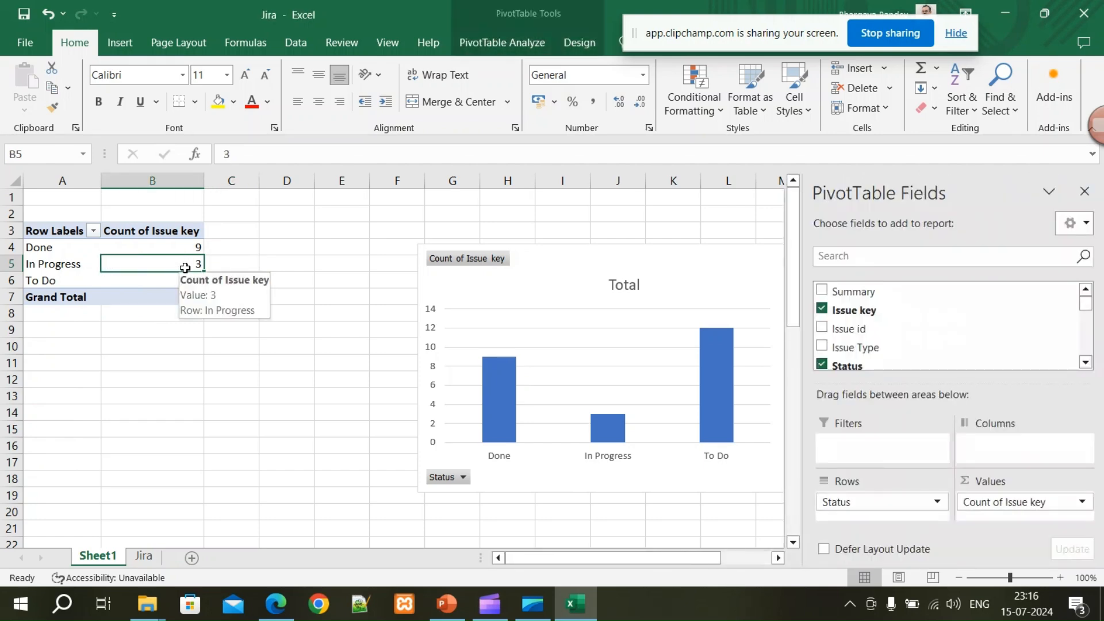
{"action": "double_click", "coordinate": [185, 266]}
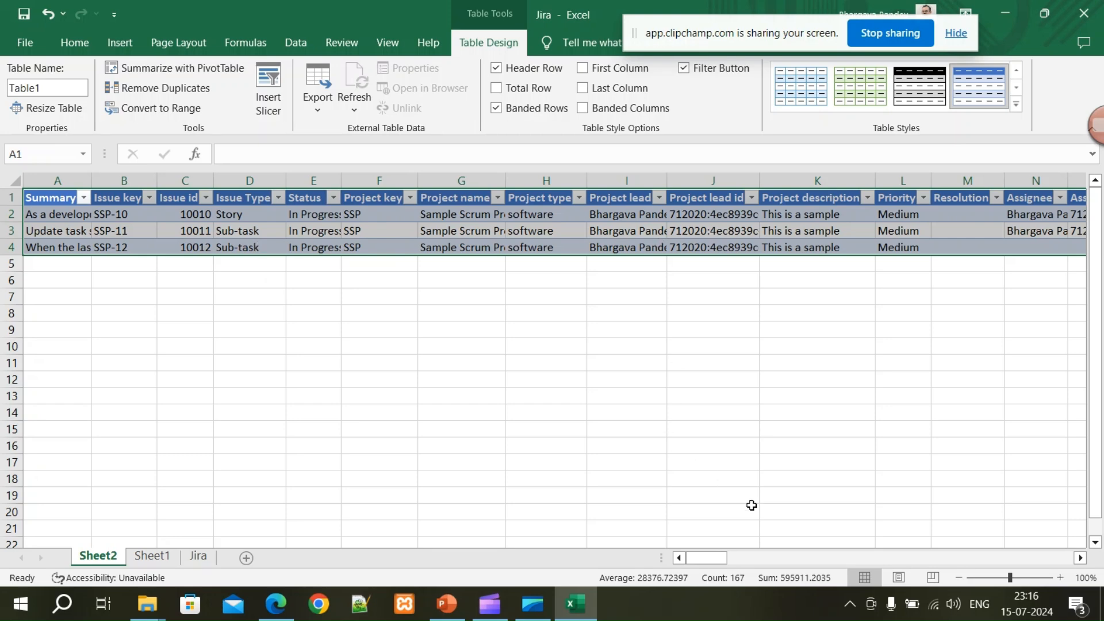
- Extract the Done issues' detail rows from the pivot table to a new sheet and return to Sheet1
{"action": "left_click_drag", "start_coordinate": [716, 559], "coordinate": [648, 540]}
{"action": "left_click", "coordinate": [152, 556]}
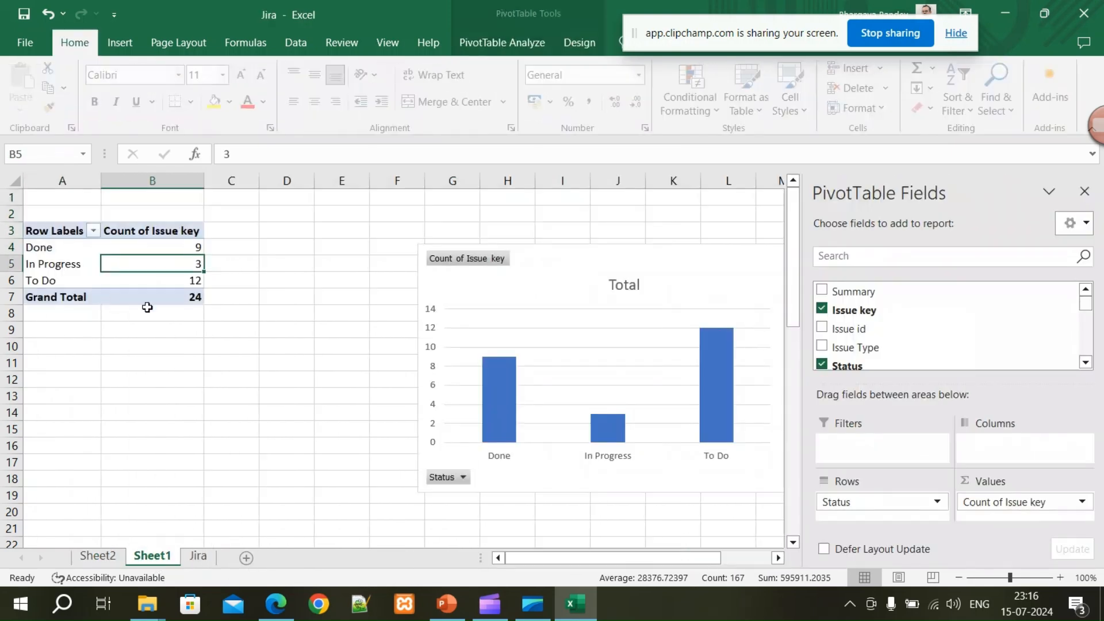
{"action": "left_click", "coordinate": [167, 247]}
{"action": "double_click", "coordinate": [174, 247]}
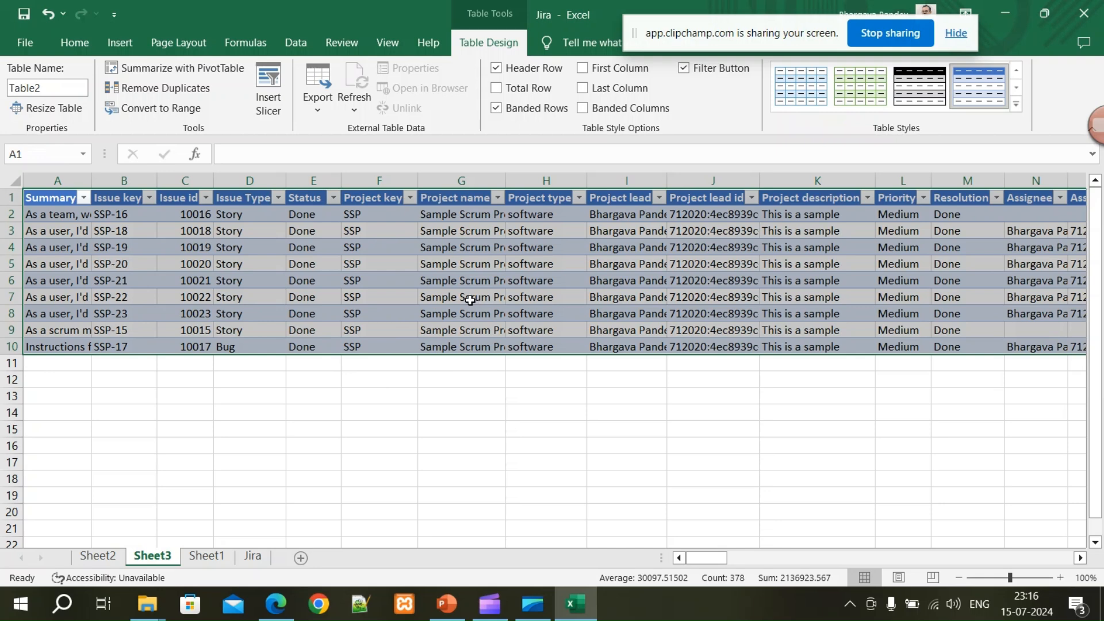
{"action": "left_click", "coordinate": [202, 556]}
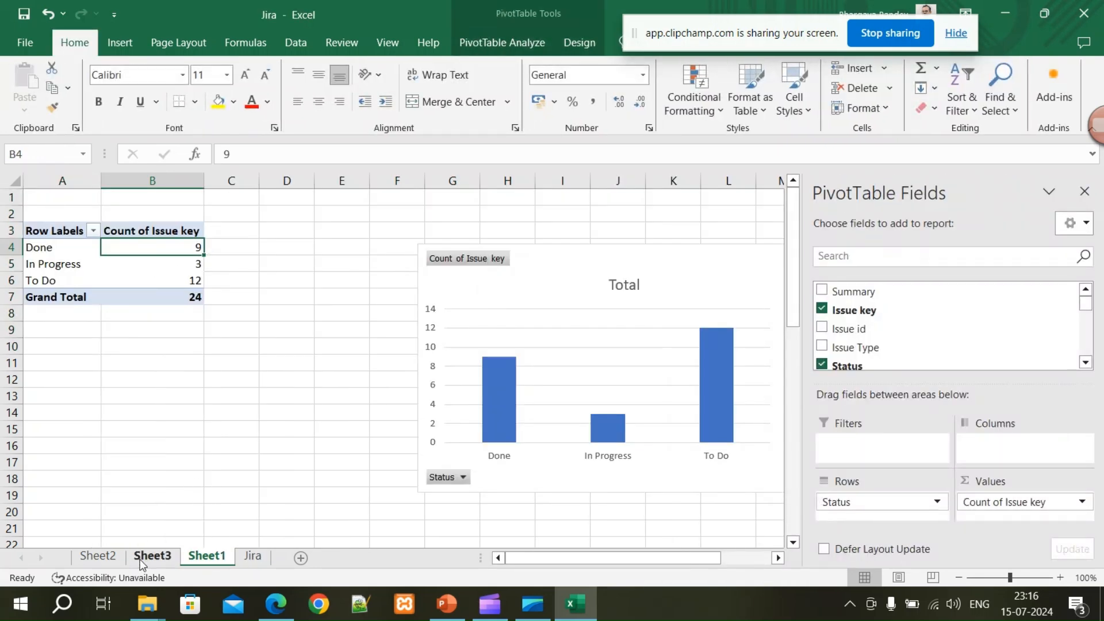
- Compare the extracted issue rows on Sheet3 and Sheet2, ending on the pivot table in Sheet1
{"action": "left_click", "coordinate": [141, 560]}
{"action": "left_click", "coordinate": [94, 558]}
{"action": "left_click", "coordinate": [148, 557]}
{"action": "left_click", "coordinate": [203, 557]}
- Add Project name as the pivot chart's legend series and place the chart below the pivot table
{"action": "left_click_drag", "start_coordinate": [599, 273], "coordinate": [473, 244]}
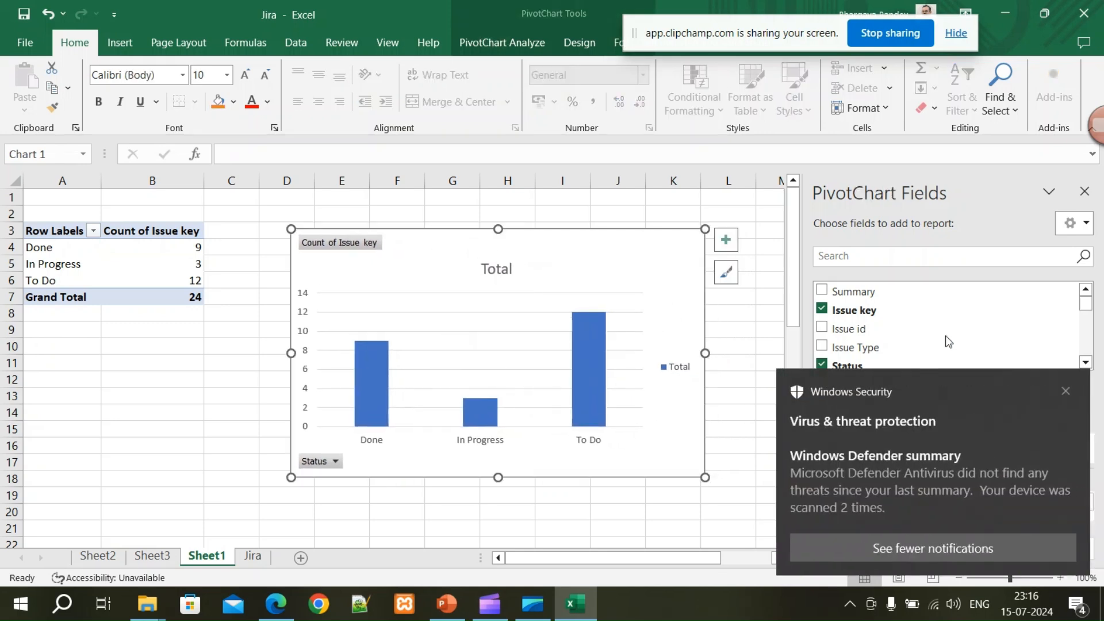
{"action": "left_click", "coordinate": [1066, 393]}
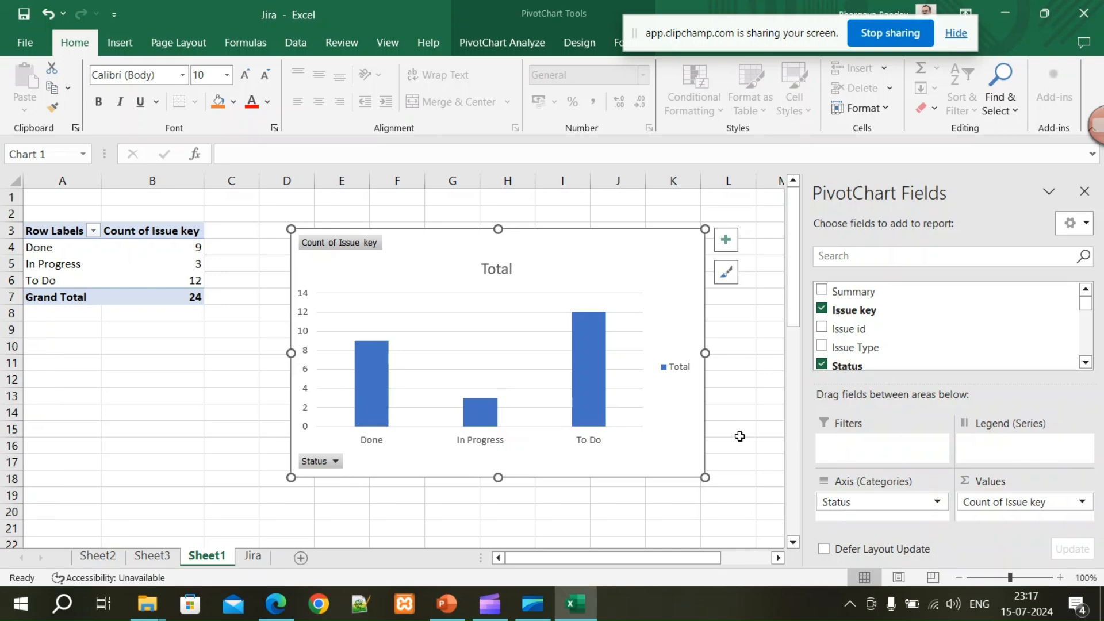
{"action": "left_click", "coordinate": [1085, 362]}
{"action": "left_click", "coordinate": [1085, 362]}
{"action": "left_click", "coordinate": [1085, 362]}
{"action": "left_click", "coordinate": [1085, 362]}
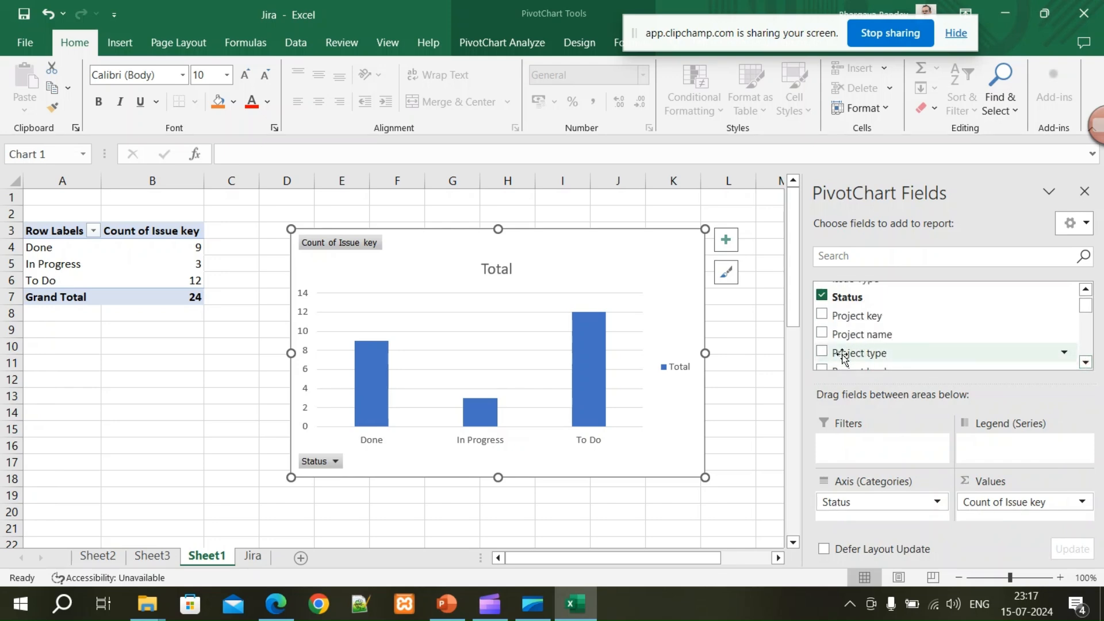
{"action": "left_click", "coordinate": [822, 333]}
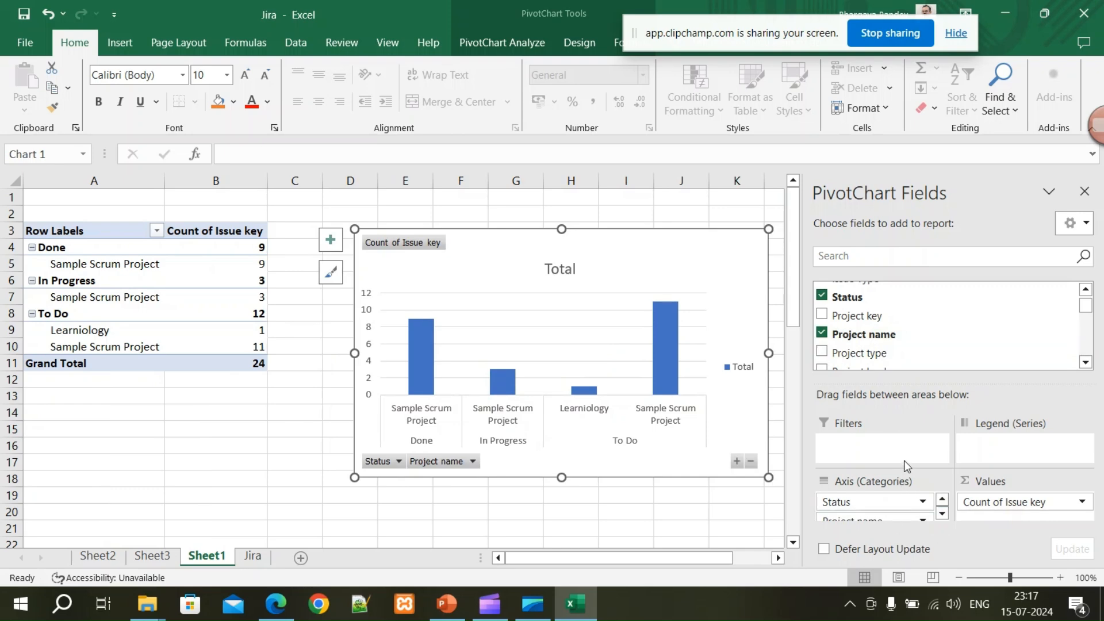
{"action": "left_click_drag", "start_coordinate": [897, 519], "coordinate": [995, 446]}
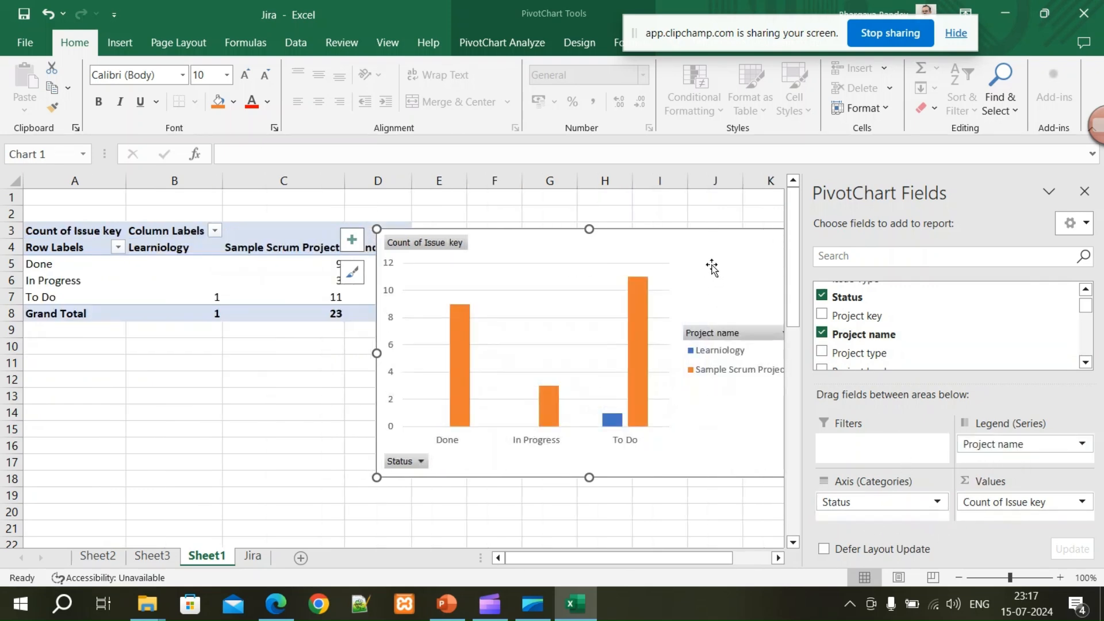
{"action": "left_click_drag", "start_coordinate": [712, 240], "coordinate": [598, 365]}
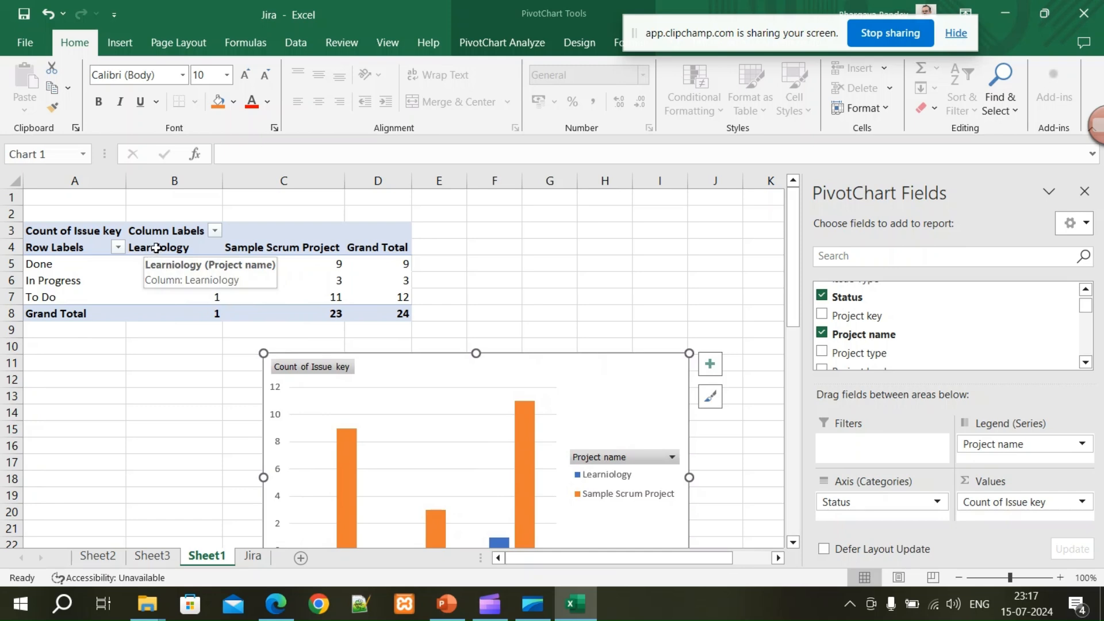
- Check the issue counts per status for the Learniology and Sample Scrum Project columns in the pivot table
{"action": "left_click", "coordinate": [156, 248]}
{"action": "left_click", "coordinate": [266, 247]}
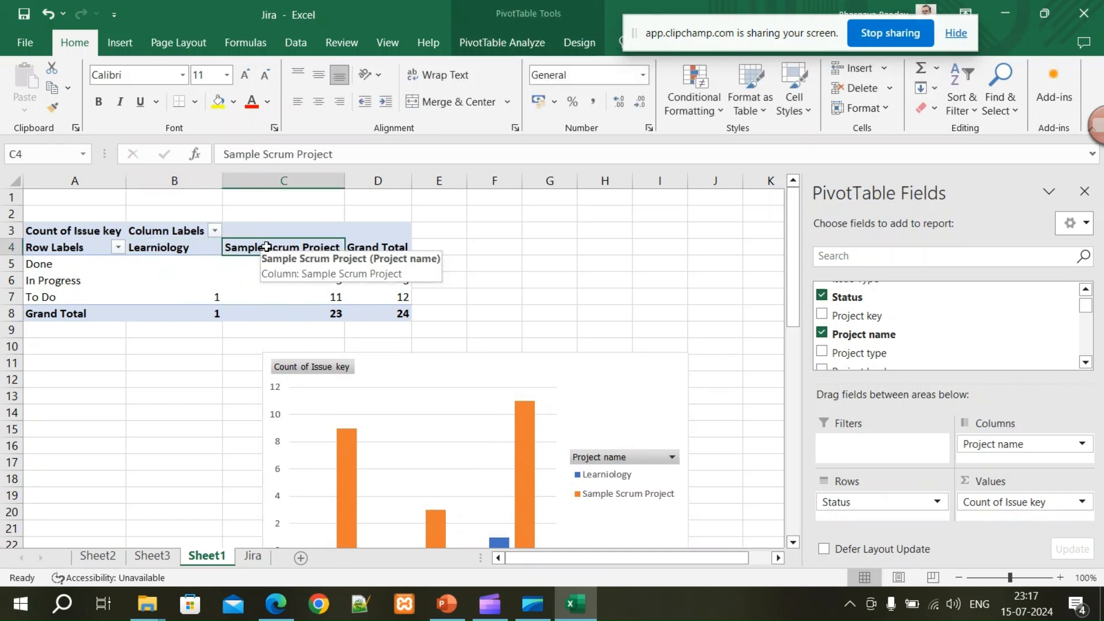
{"action": "left_click", "coordinate": [176, 250]}
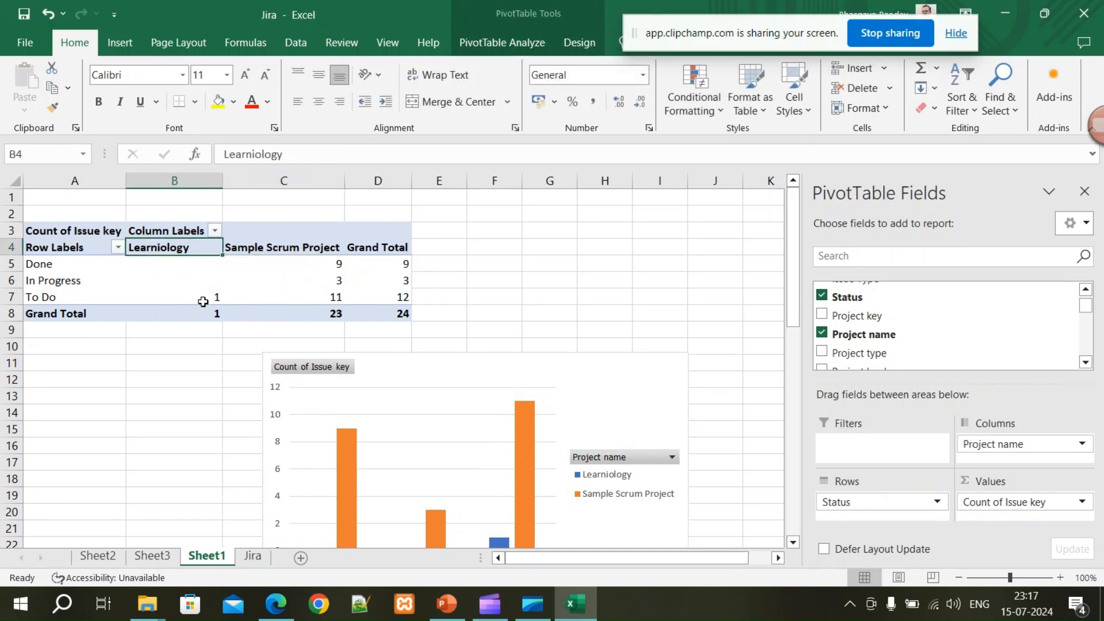
{"action": "left_click", "coordinate": [180, 297]}
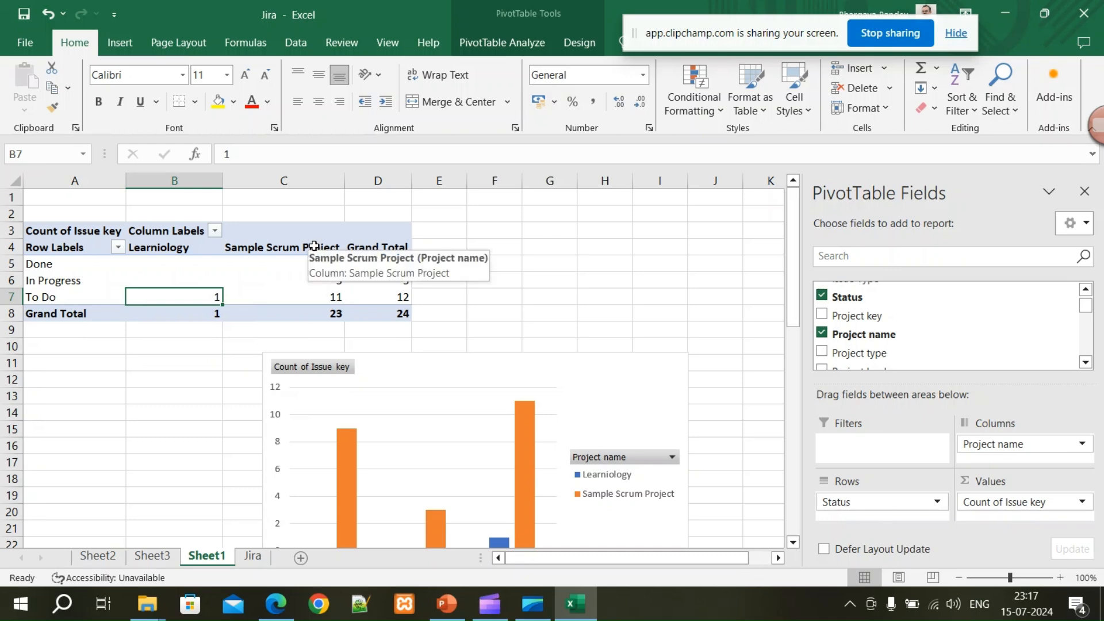
{"action": "left_click", "coordinate": [301, 295]}
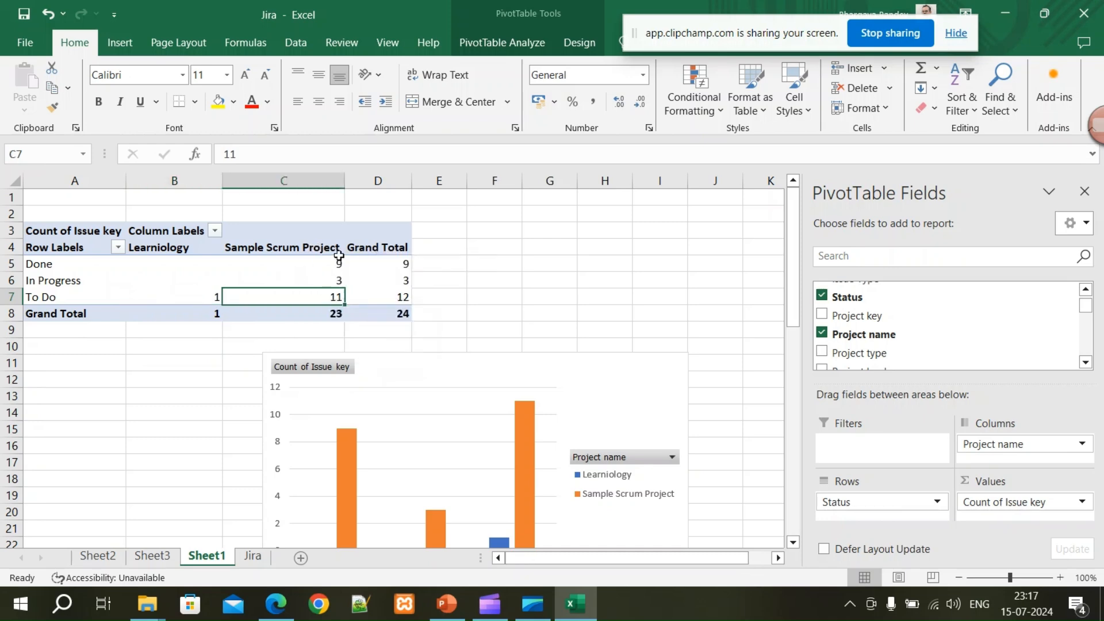
{"action": "left_click_drag", "start_coordinate": [322, 264], "coordinate": [324, 298]}
{"action": "left_click", "coordinate": [271, 349]}
{"action": "left_click", "coordinate": [325, 314]}
- Add the Assignee field to the pivot table as a report filter
{"action": "scroll", "coordinate": [936, 332], "scroll_direction": "down", "scroll_amount": 3}
{"action": "scroll", "coordinate": [935, 332], "scroll_direction": "down", "scroll_amount": 1}
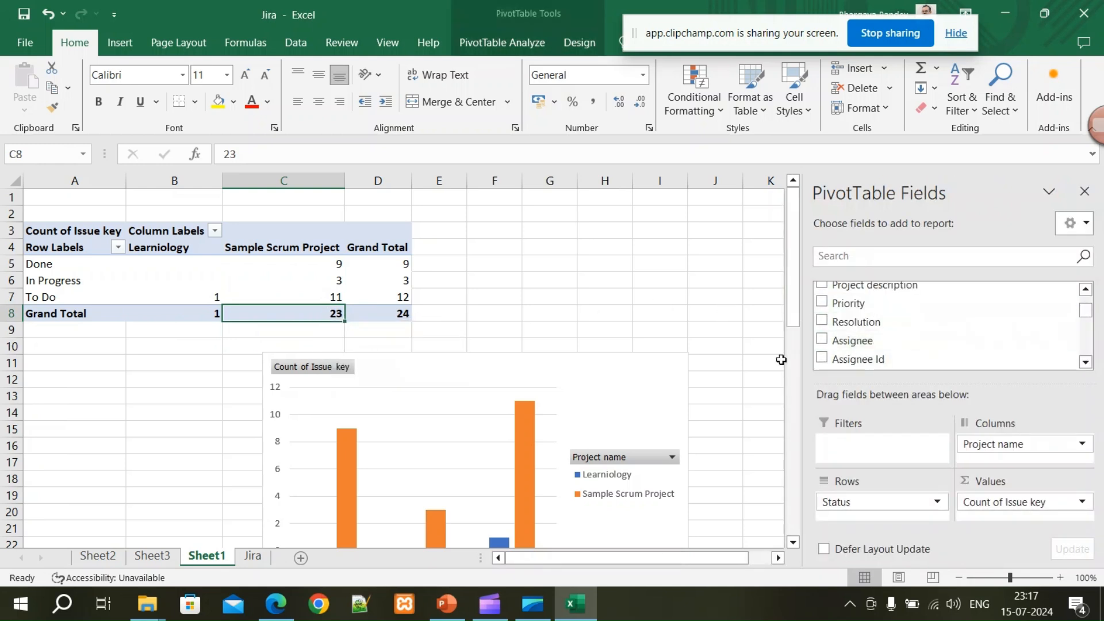
{"action": "left_click", "coordinate": [821, 340]}
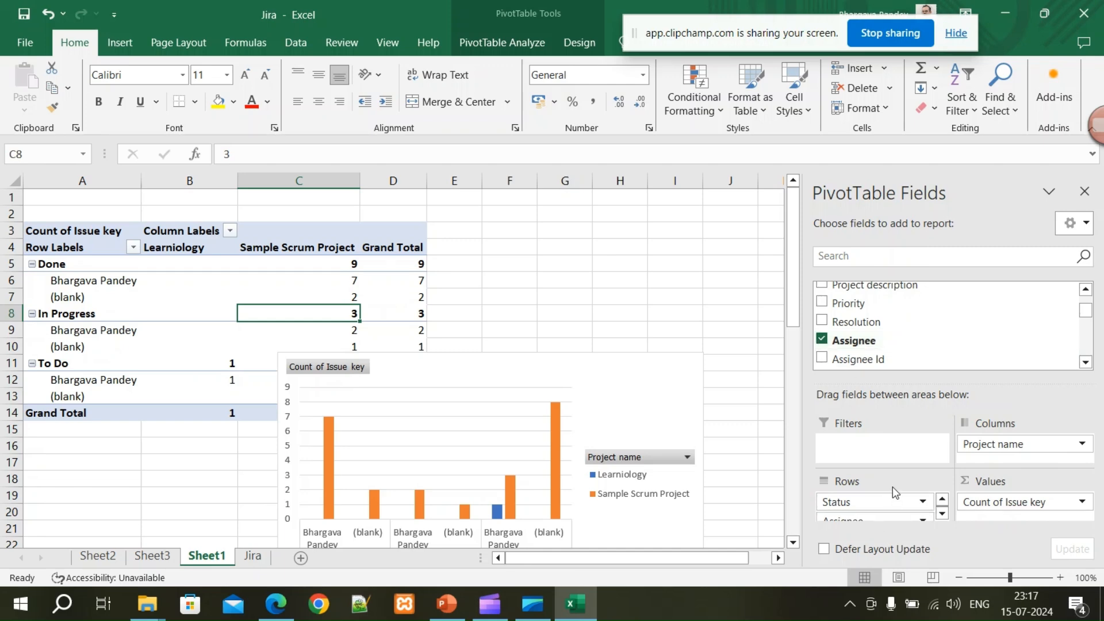
{"action": "left_click", "coordinate": [942, 514]}
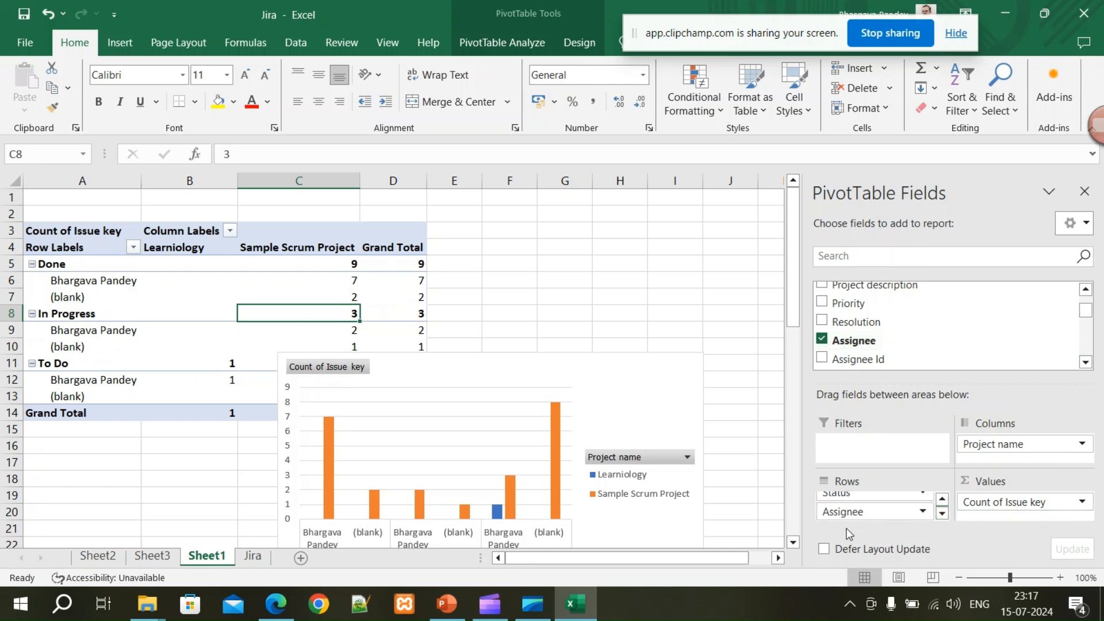
{"action": "left_click_drag", "start_coordinate": [851, 517], "coordinate": [834, 448]}
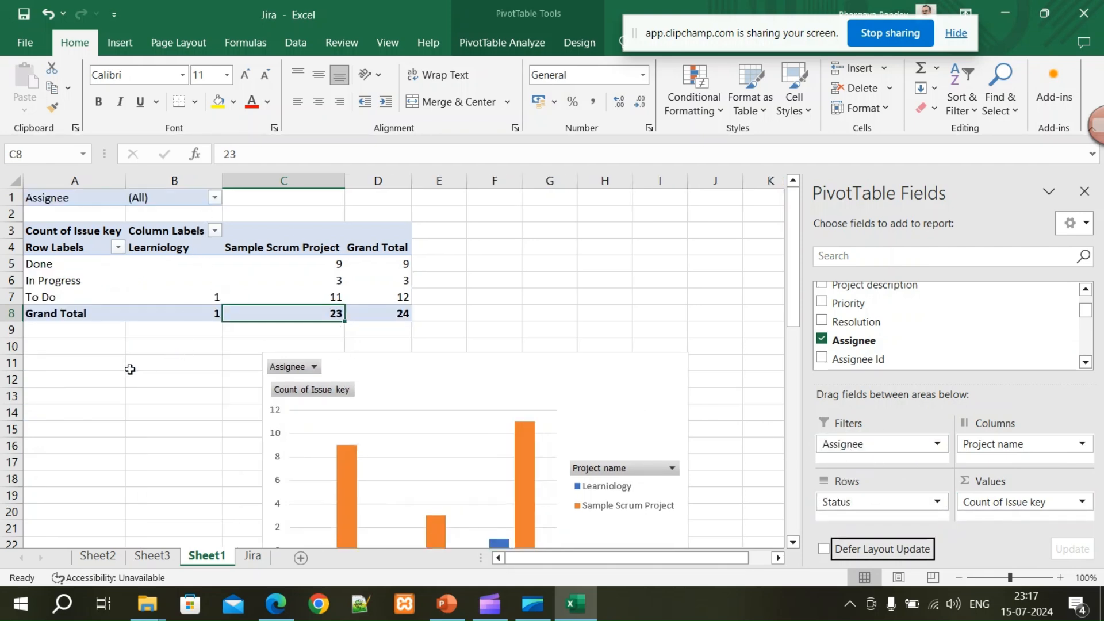
- Filter the pivot table to the named assignee's issues and move the chart up to just beneath the table
{"action": "left_click", "coordinate": [215, 198]}
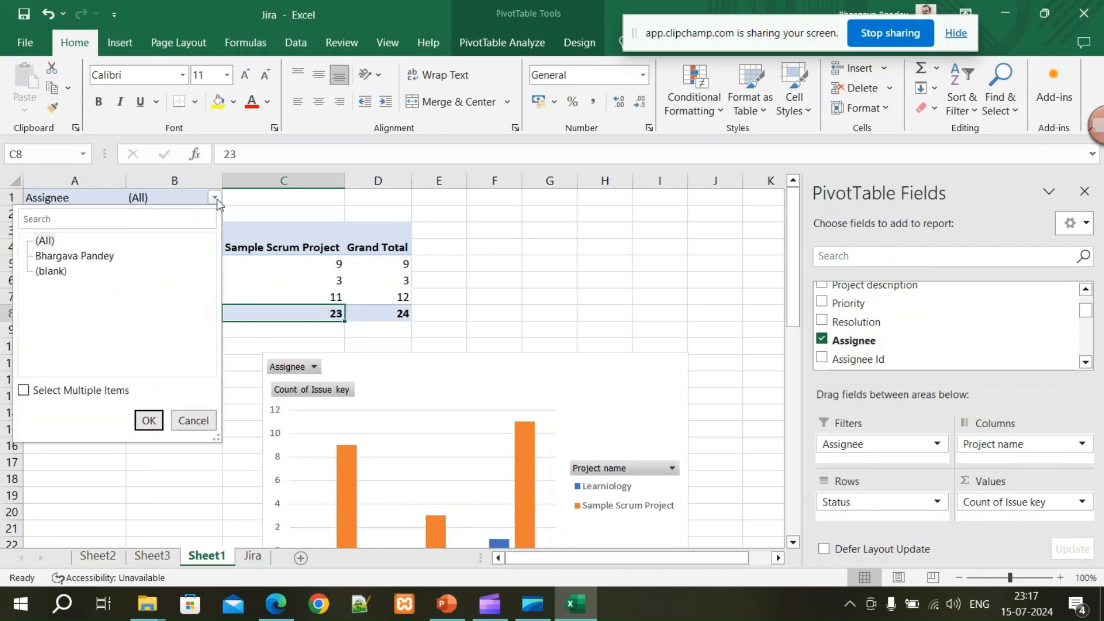
{"action": "left_click", "coordinate": [89, 263]}
{"action": "left_click", "coordinate": [148, 427]}
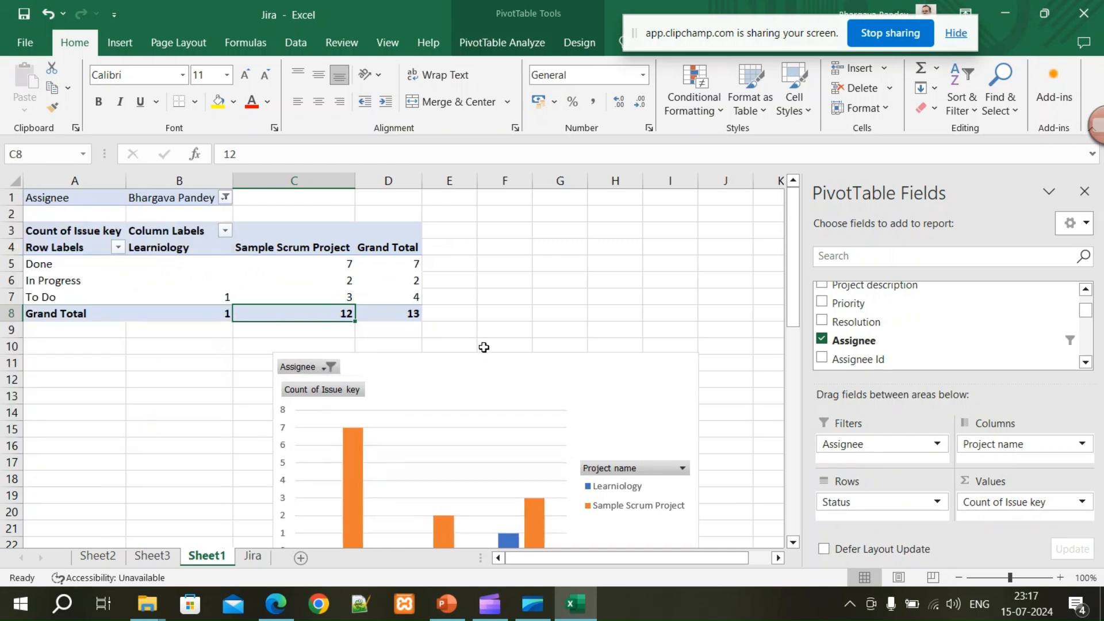
{"action": "left_click_drag", "start_coordinate": [541, 383], "coordinate": [595, 338]}
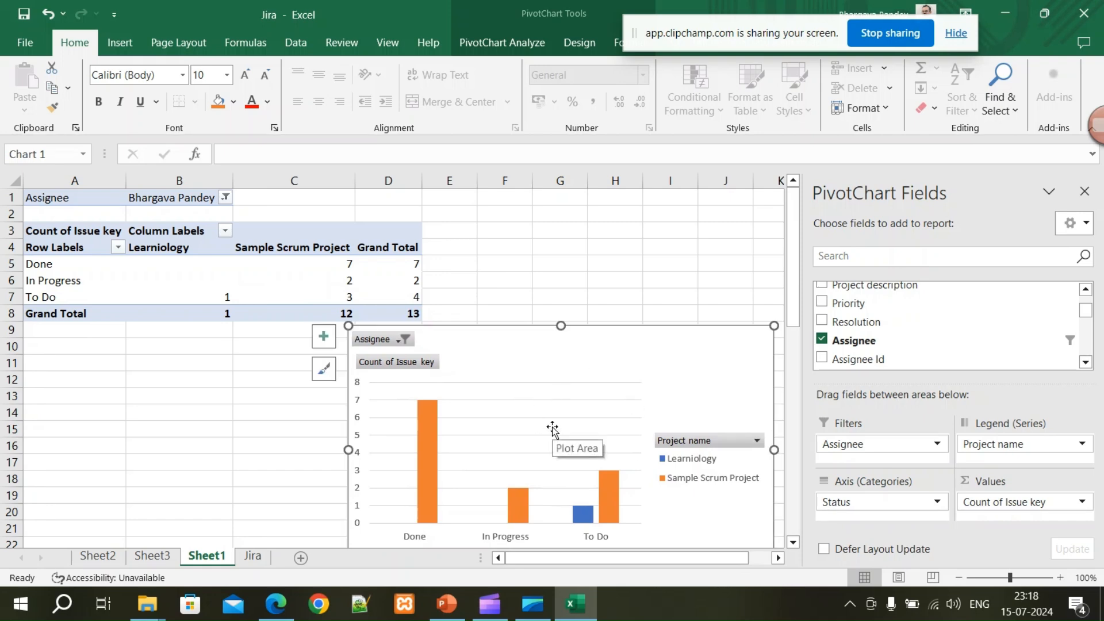
- Reset the Assignee filter to (All)
{"action": "left_click", "coordinate": [226, 198]}
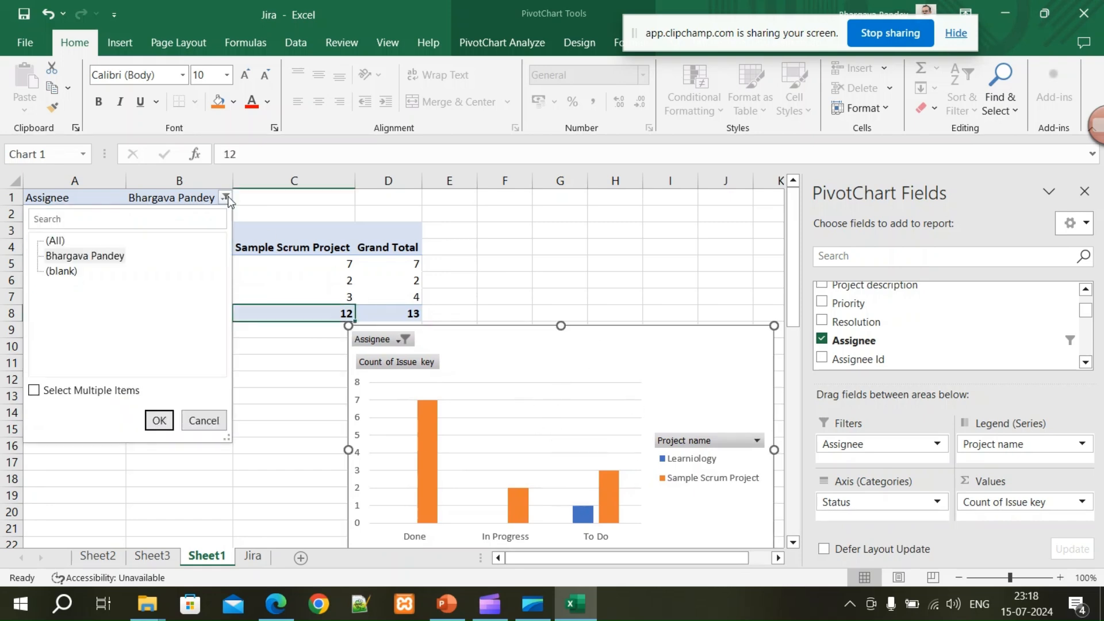
{"action": "left_click", "coordinate": [73, 253]}
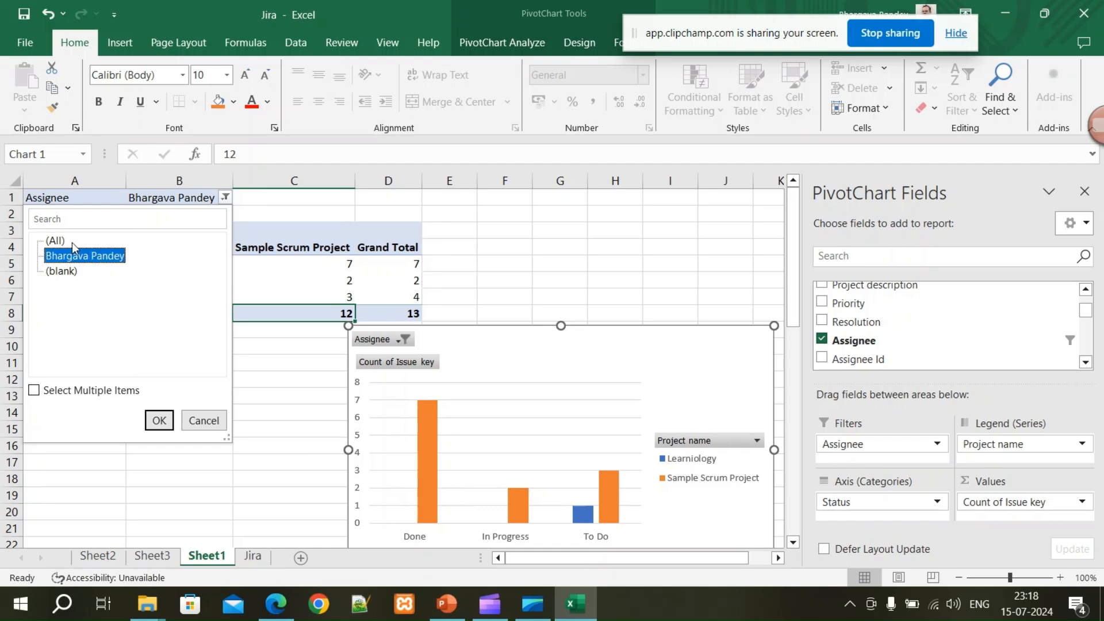
{"action": "left_click", "coordinate": [55, 241]}
{"action": "left_click", "coordinate": [159, 421]}
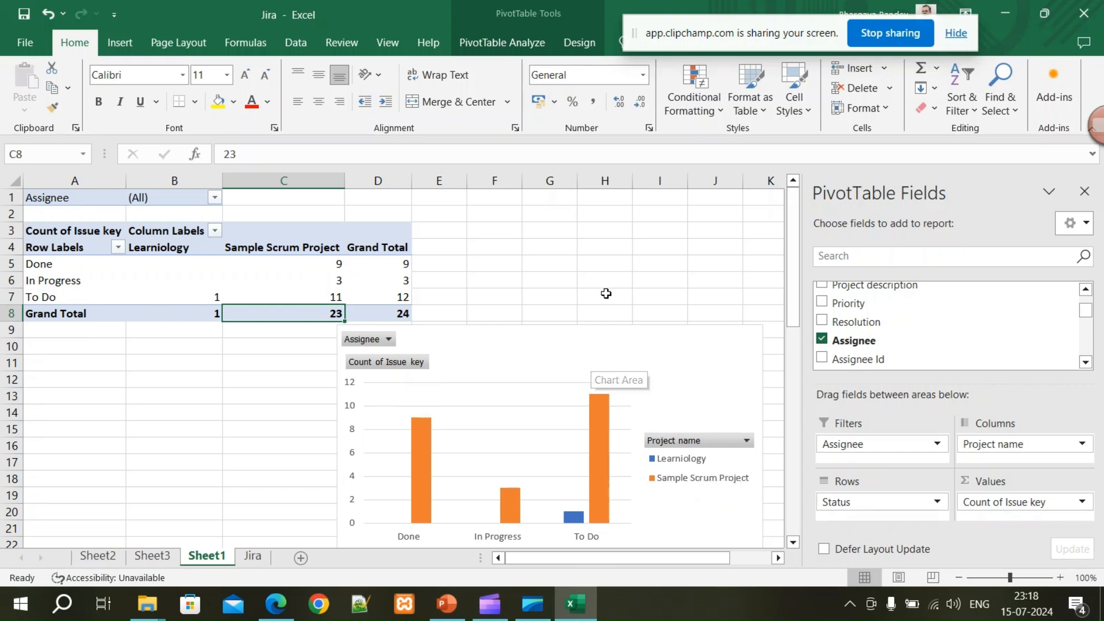
- Switch to the All issues page of Jira in the browser, close the downloads list and return to Excel
{"action": "left_click", "coordinate": [284, 604]}
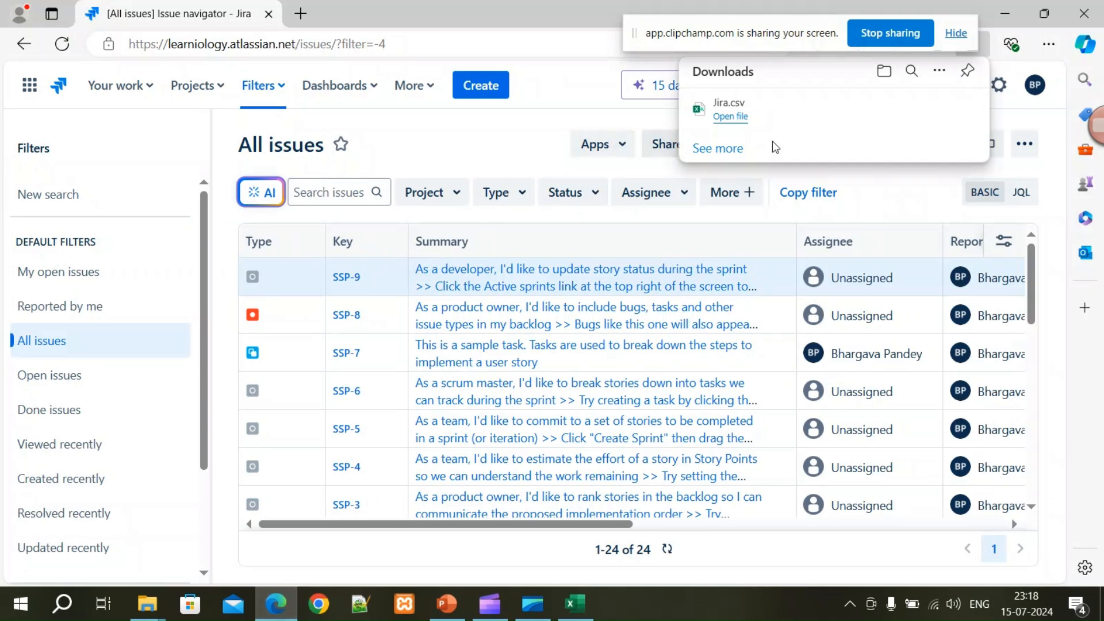
{"action": "left_click", "coordinate": [483, 138]}
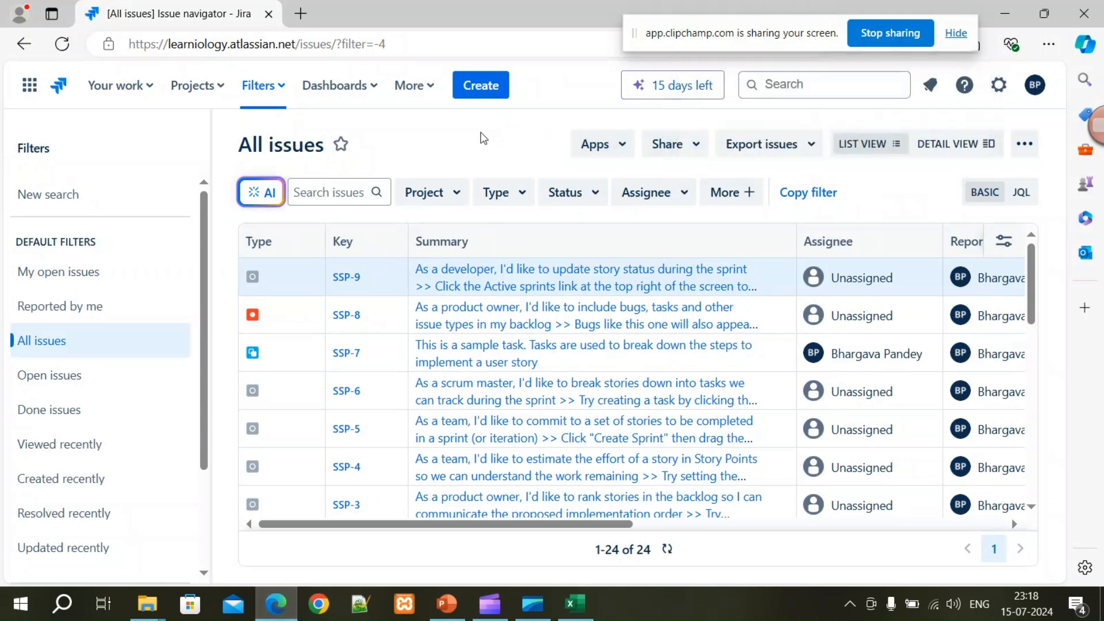
{"action": "left_click", "coordinate": [574, 605]}
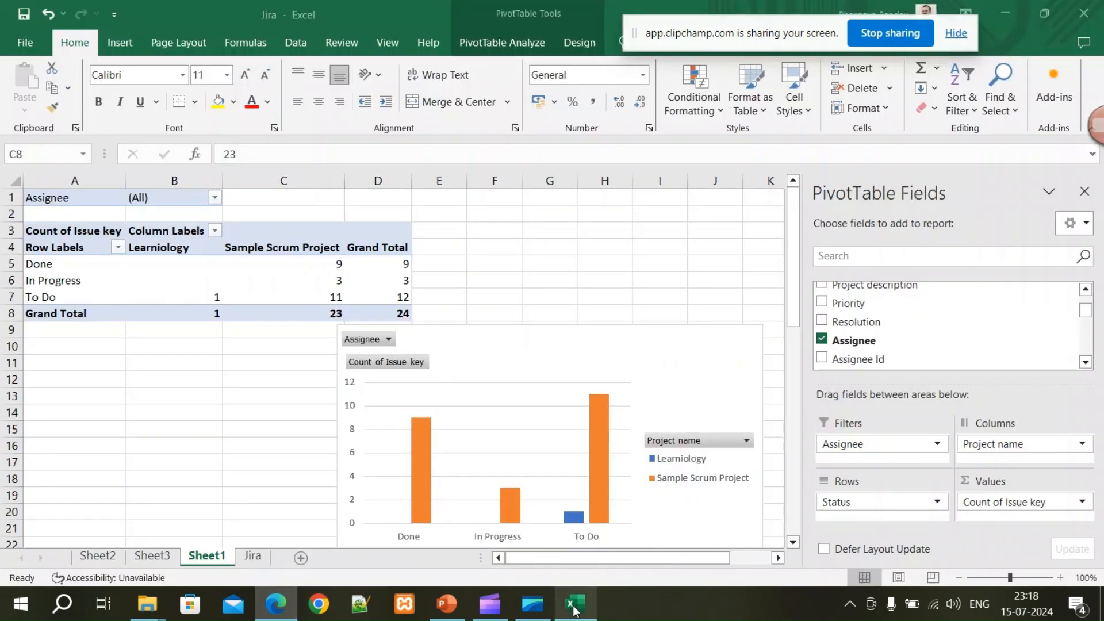
{"action": "left_click", "coordinate": [574, 607]}
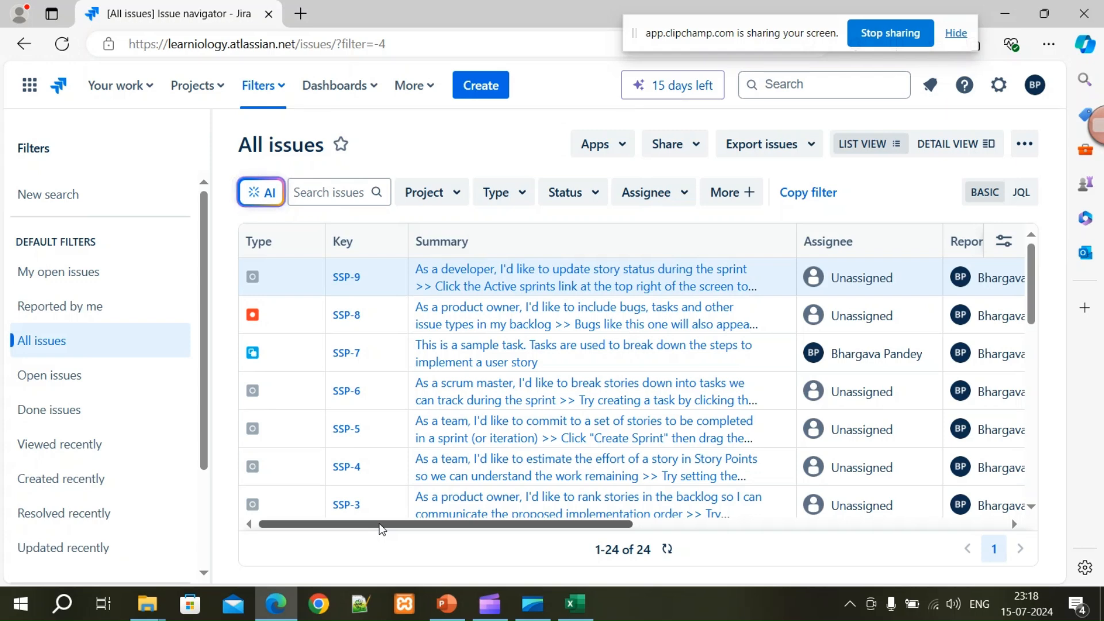
{"action": "left_click", "coordinate": [571, 611]}
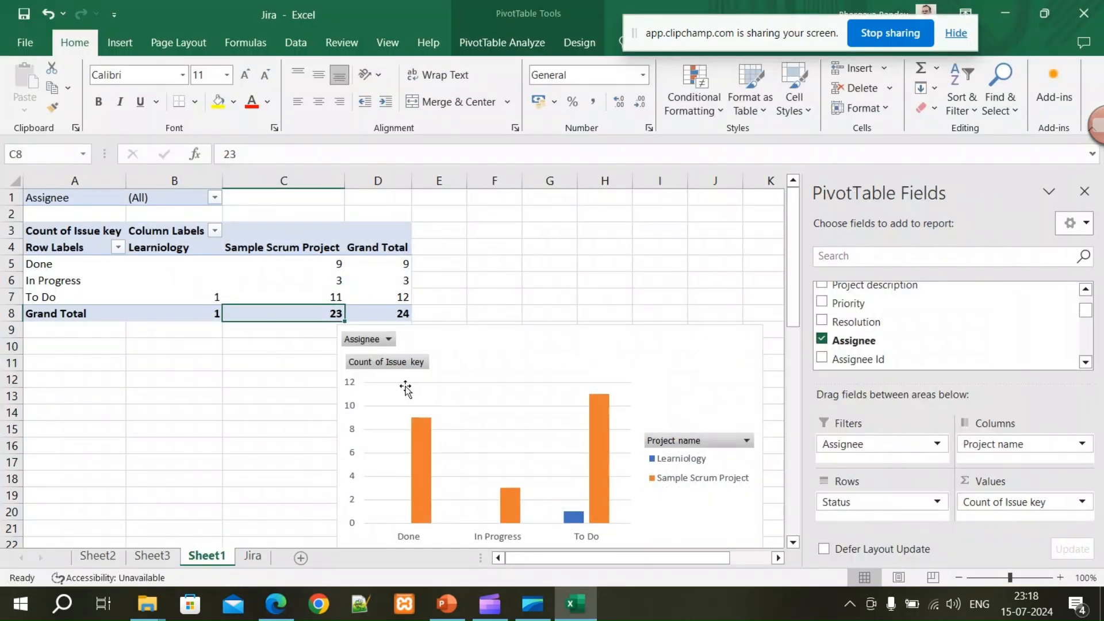
- Review the Sheet2, Sheet3 and Jira worksheets and finish on the pivot chart in Sheet1
{"action": "left_click", "coordinate": [103, 557]}
{"action": "left_click", "coordinate": [154, 558]}
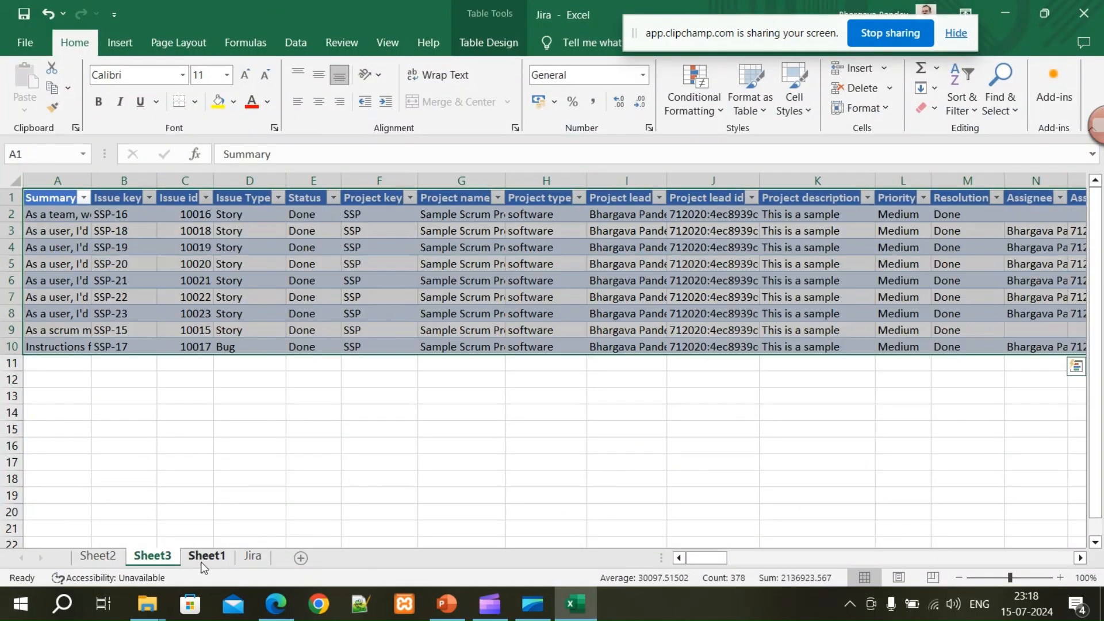
{"action": "left_click", "coordinate": [202, 559]}
{"action": "left_click", "coordinate": [245, 557]}
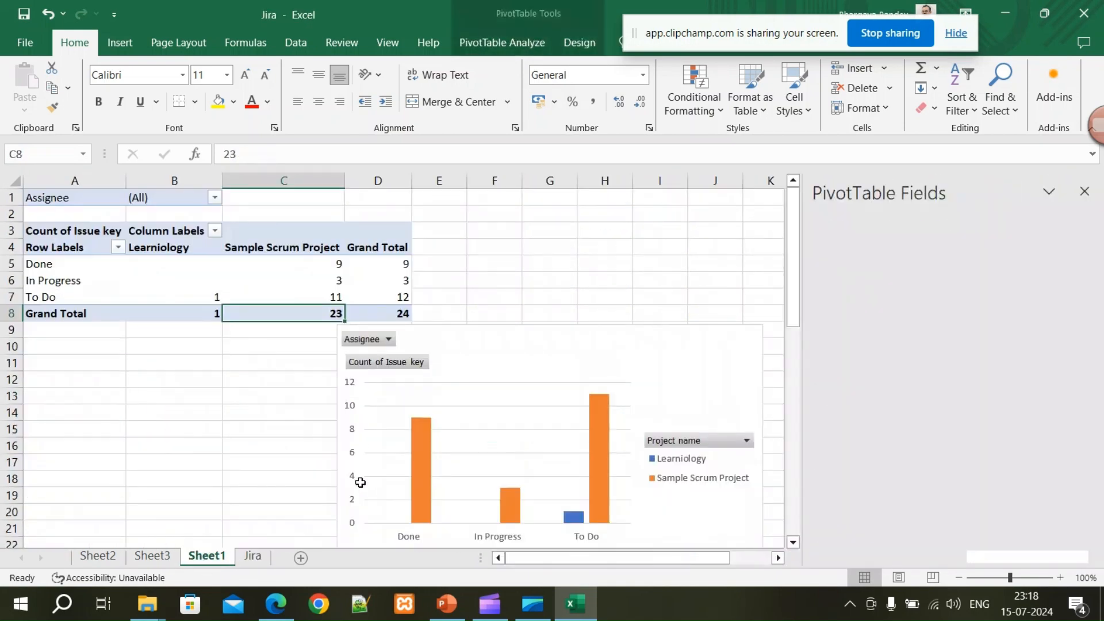
{"action": "left_click", "coordinate": [201, 558]}
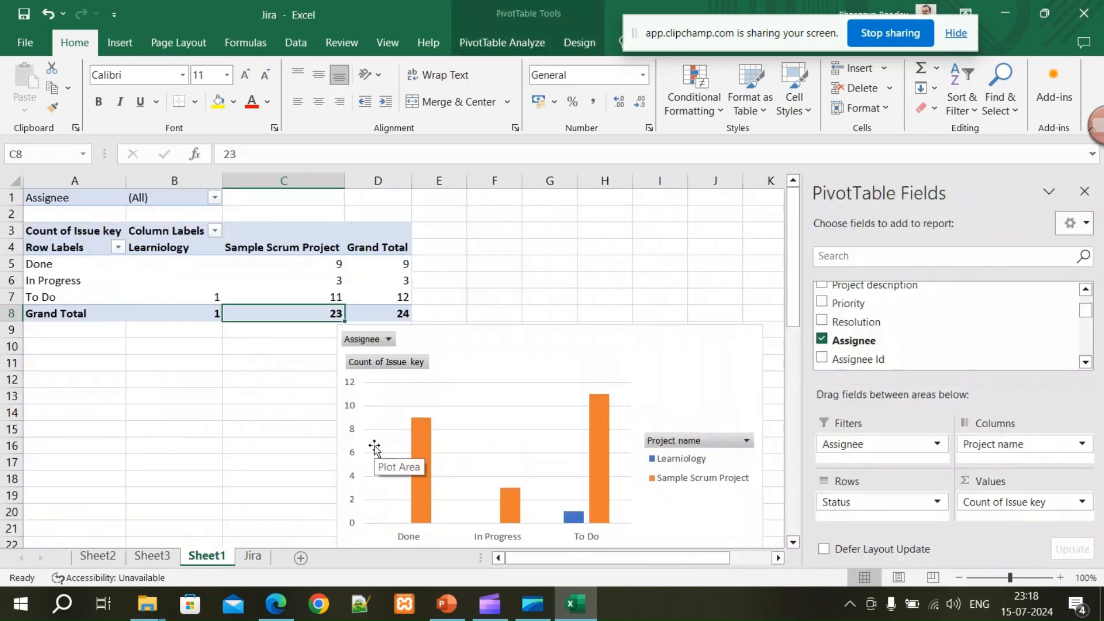